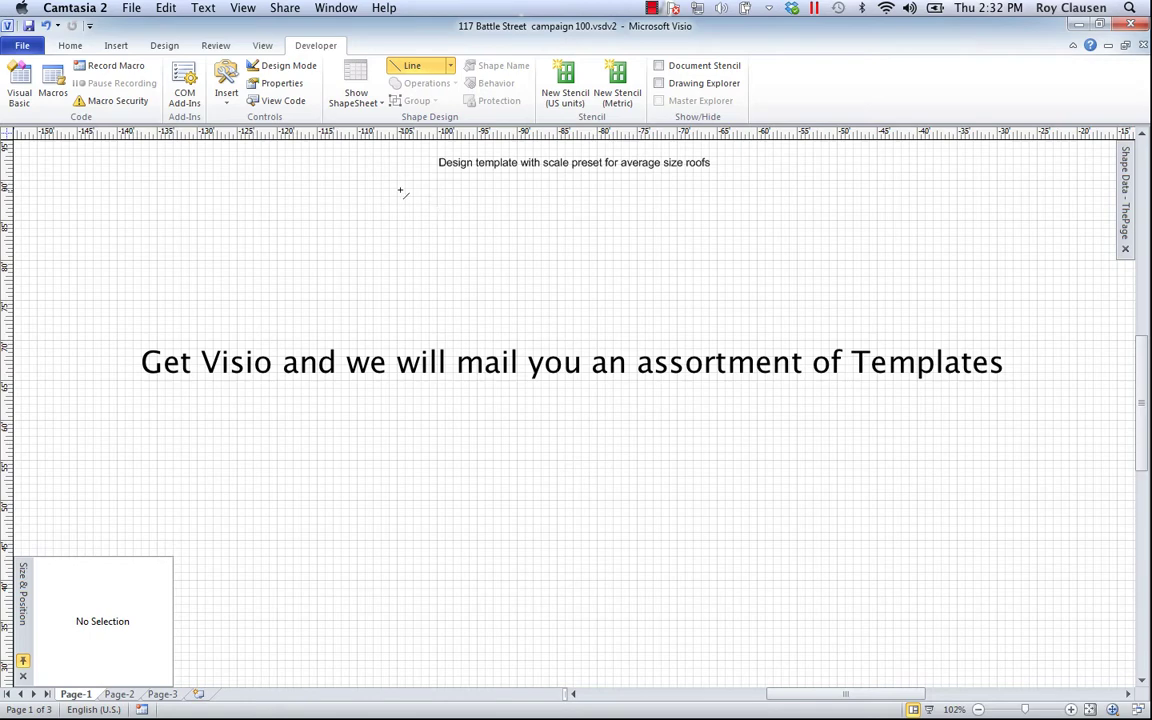
Insert the JPEG picture 001 from the Desktop folder onto the template page
left_click(115, 47)
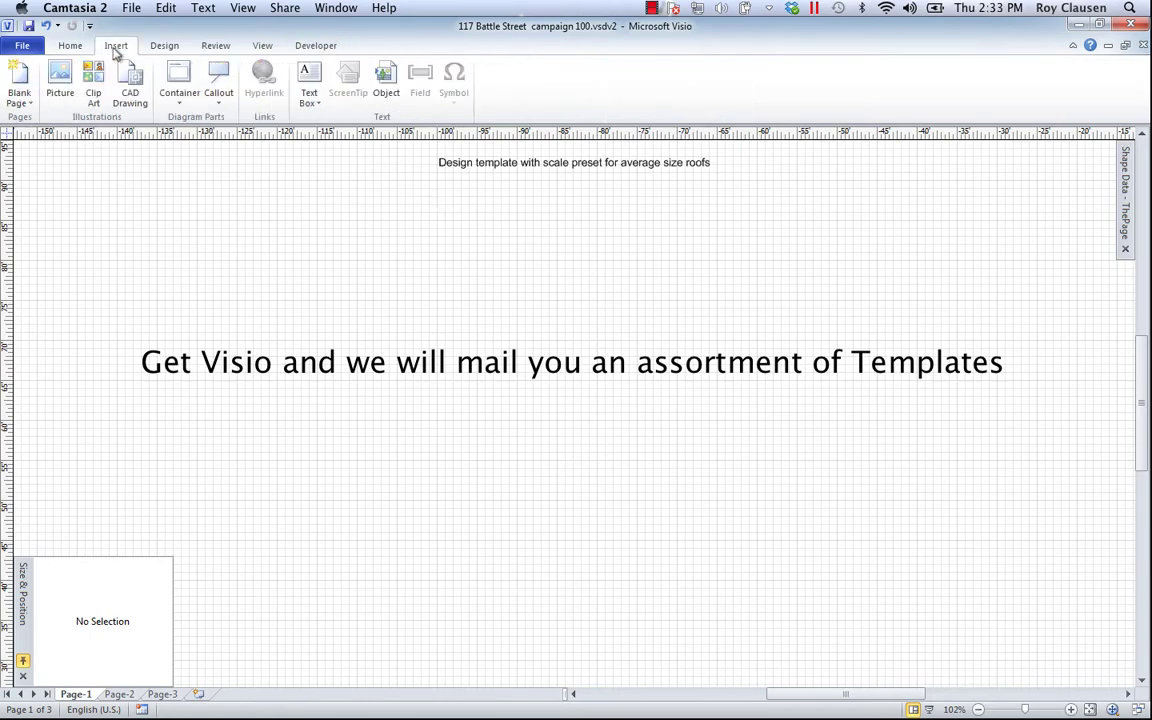
left_click(62, 76)
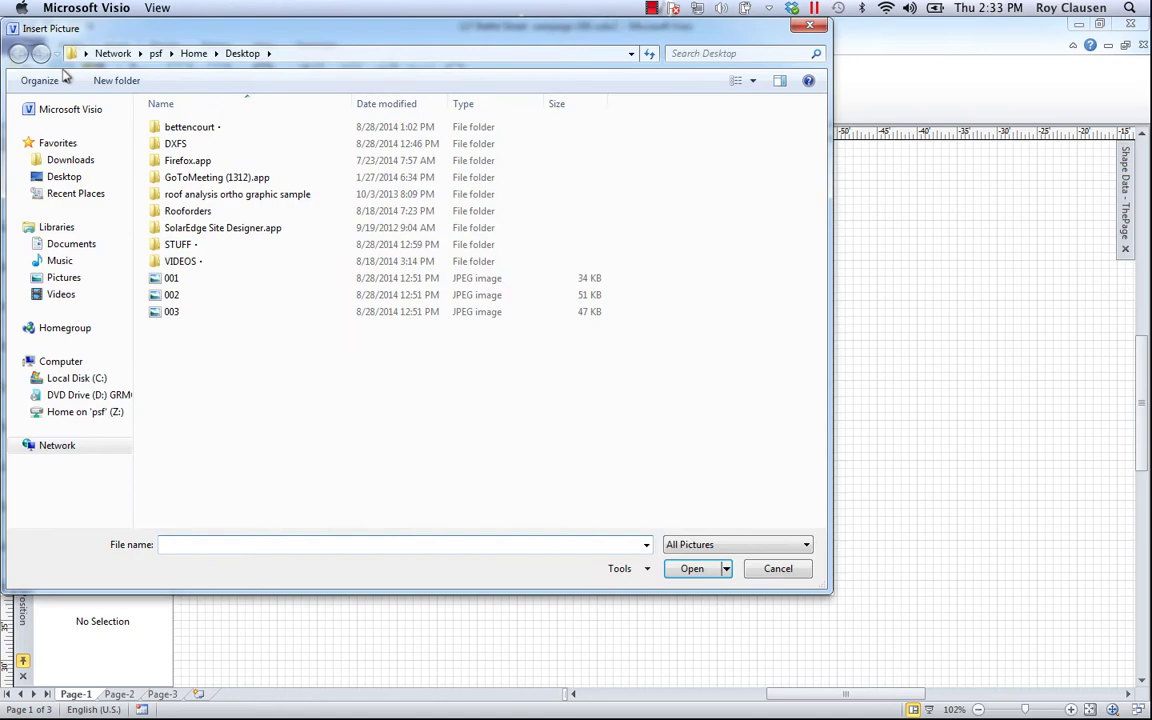
left_click(168, 280)
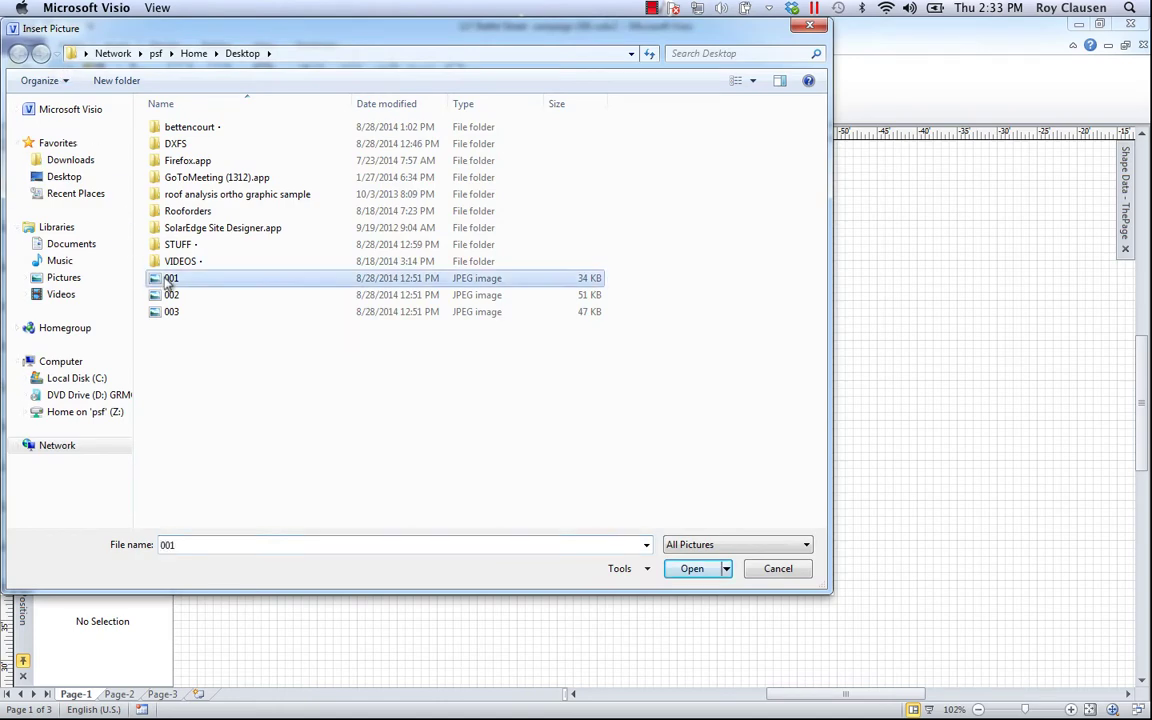
left_click(703, 569)
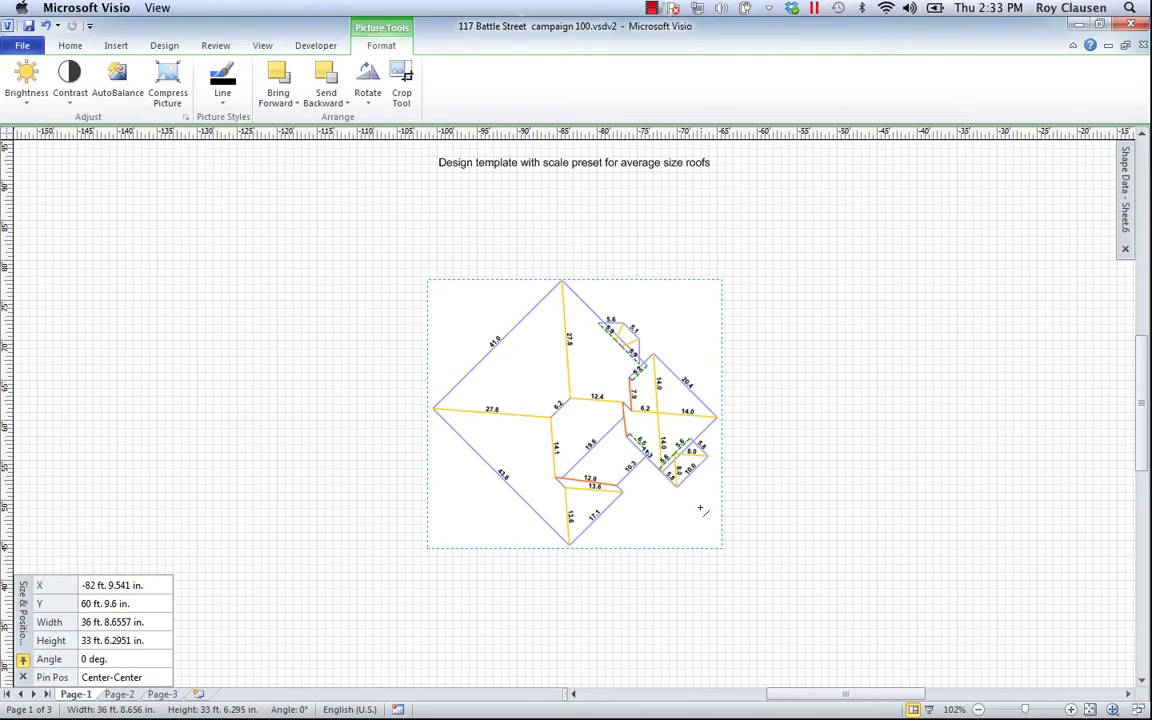
Enlarge the roof image by its top-left and bottom-right corners to roughly 56 by 51 feet
left_click(66, 46)
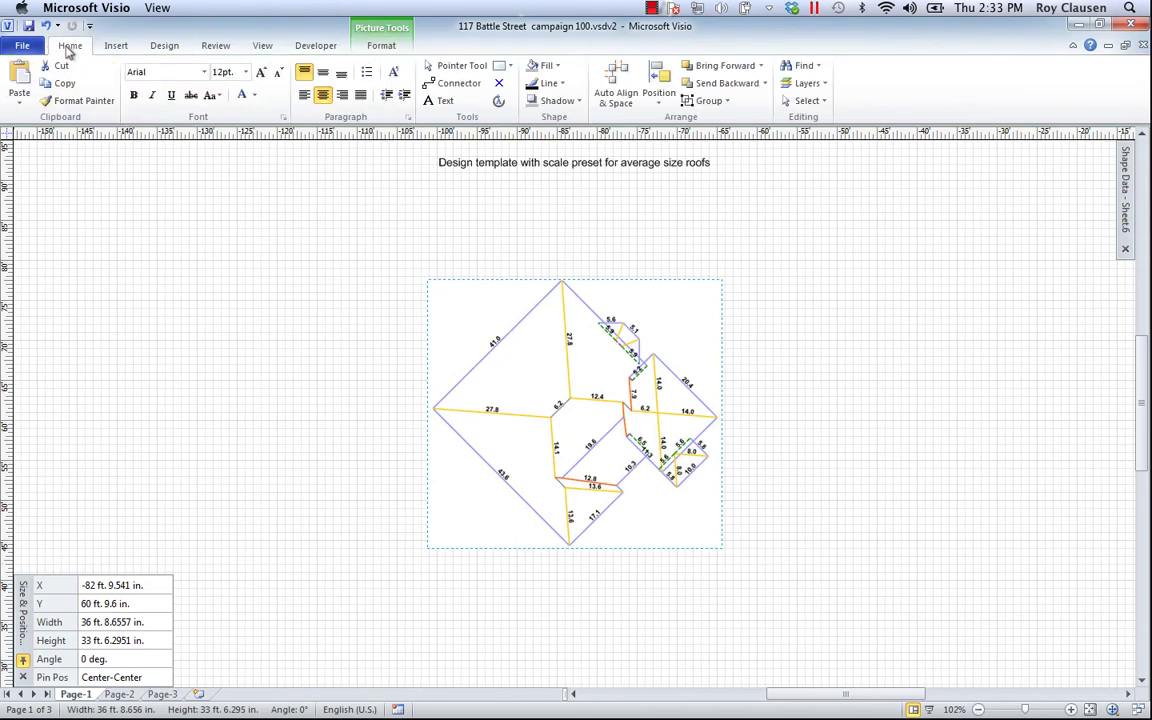
left_click(440, 66)
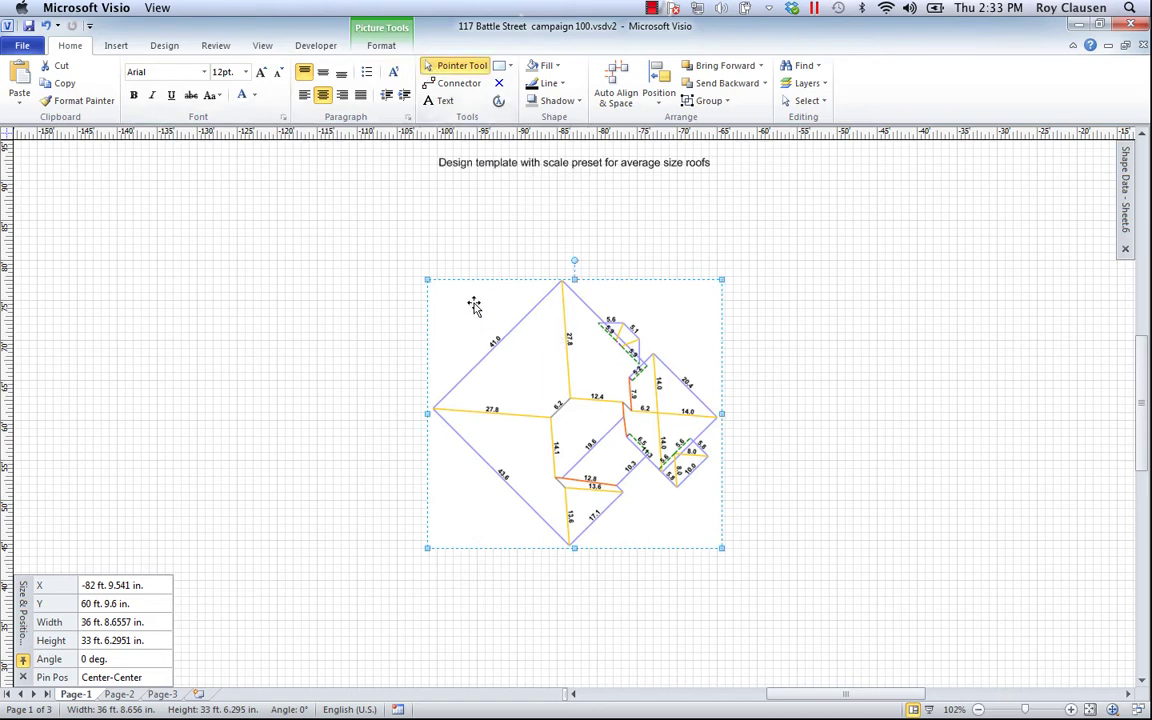
left_click_drag(427, 281, 342, 229)
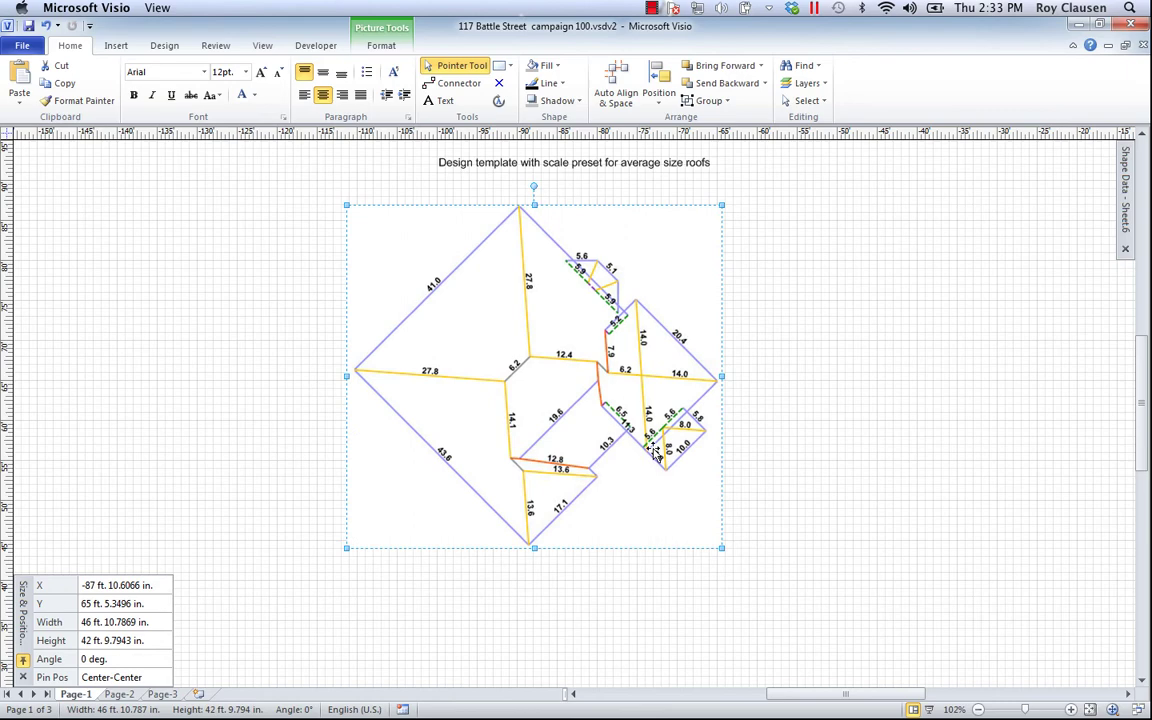
left_click_drag(720, 547, 795, 607)
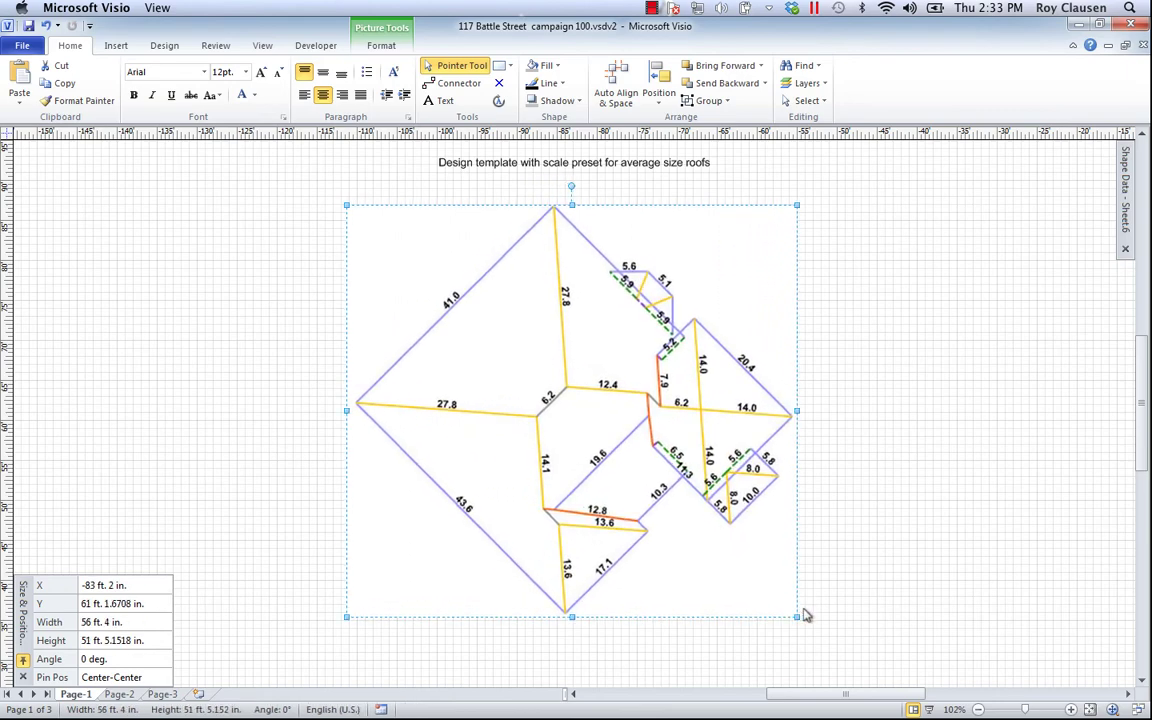
left_click_drag(890, 694, 938, 694)
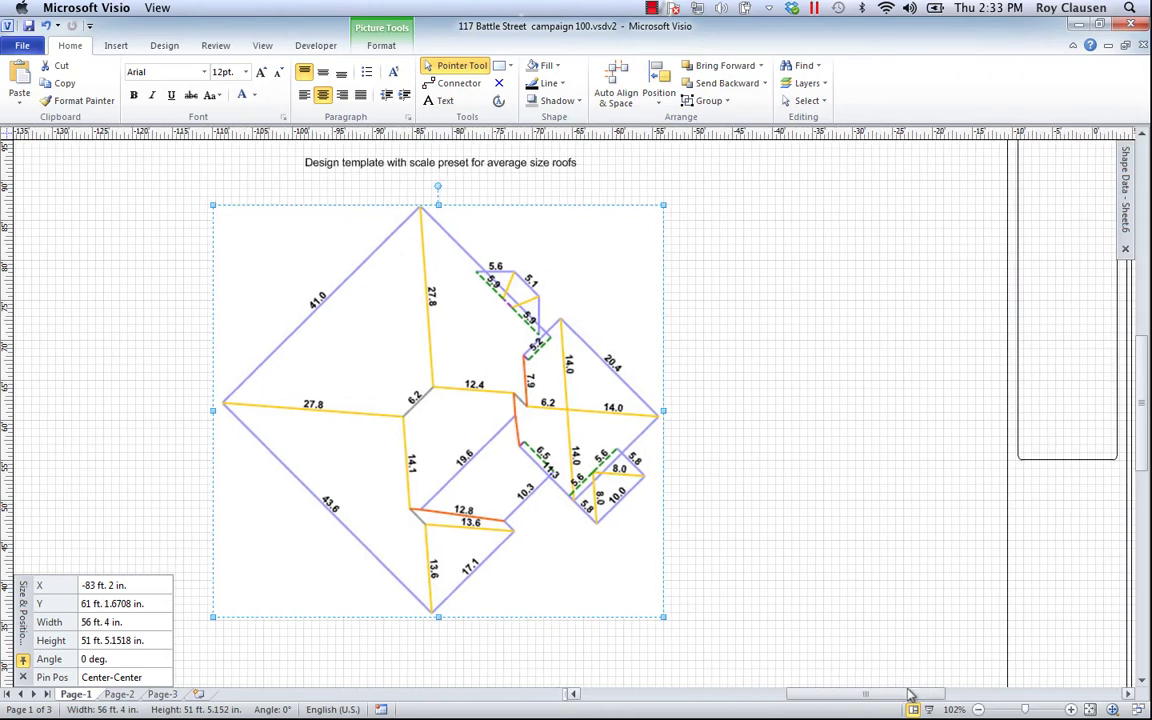
scroll(900, 640, "down", 8)
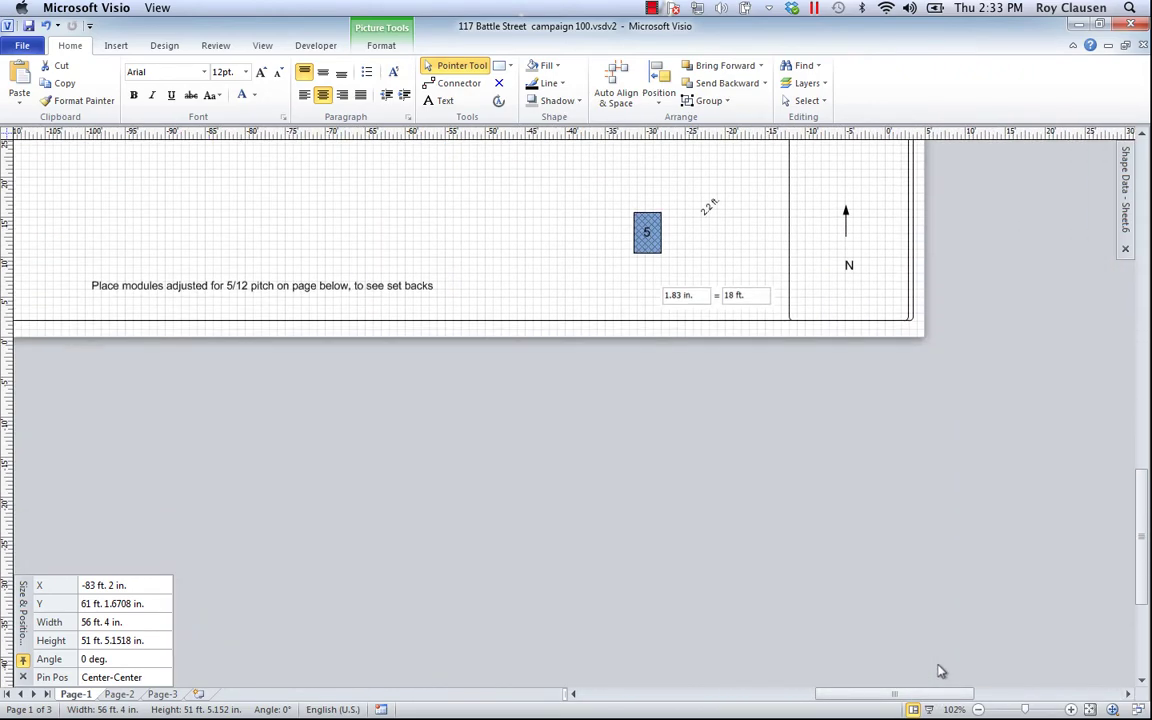
scroll(840, 600, "up", 2)
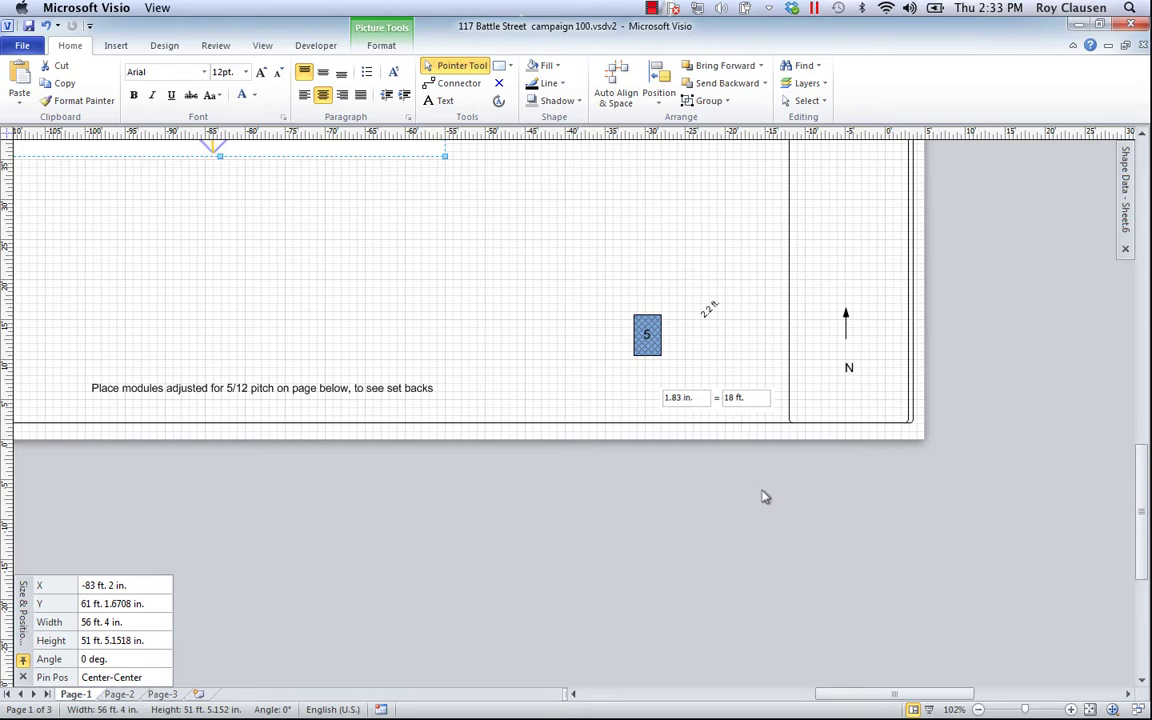
left_click_drag(860, 697, 817, 695)
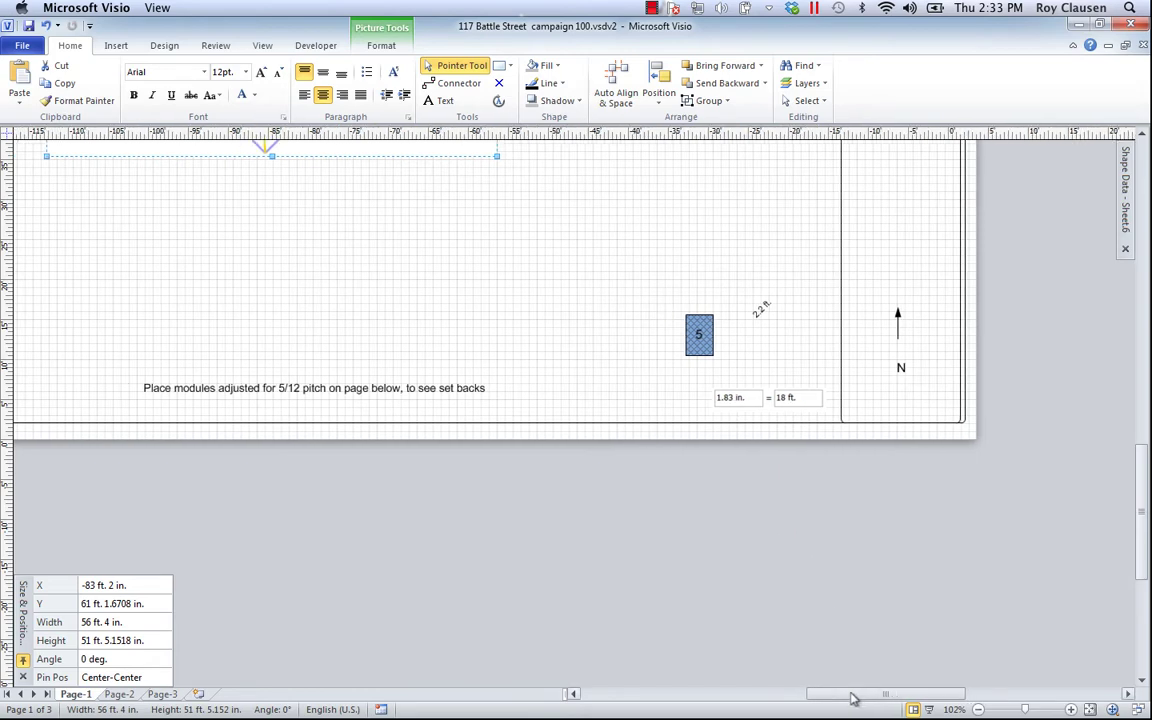
scroll(736, 567, "up", 3)
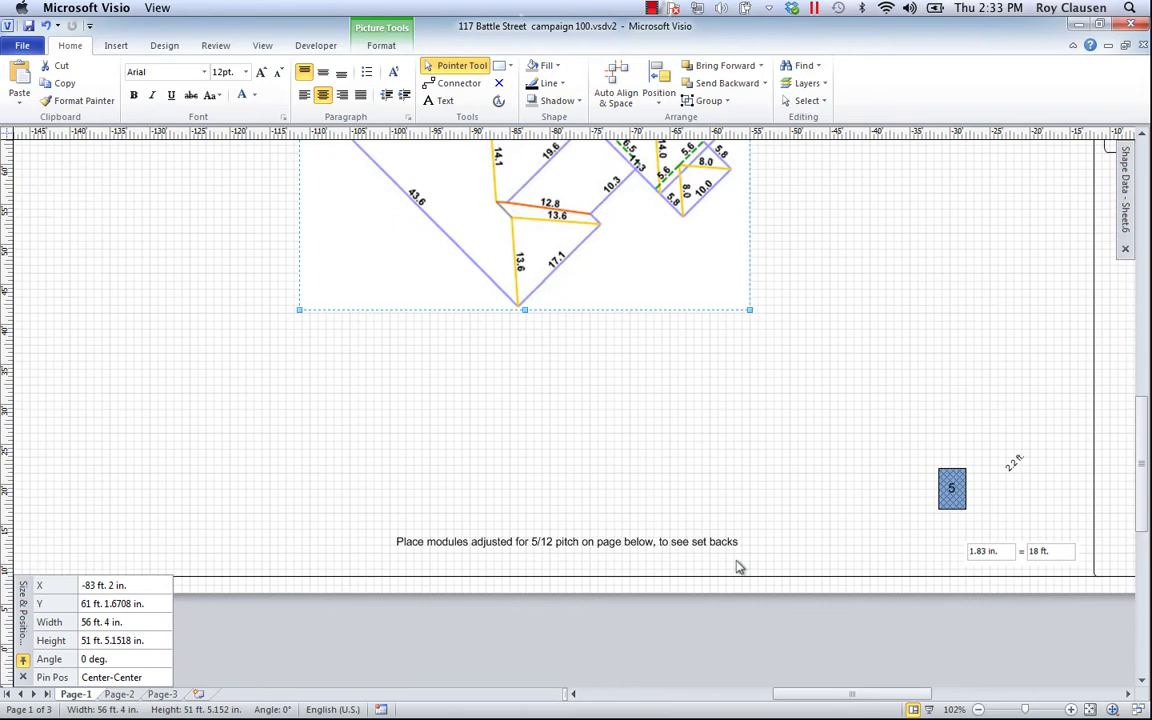
scroll(736, 567, "up", 5)
scroll(736, 567, "up", 2)
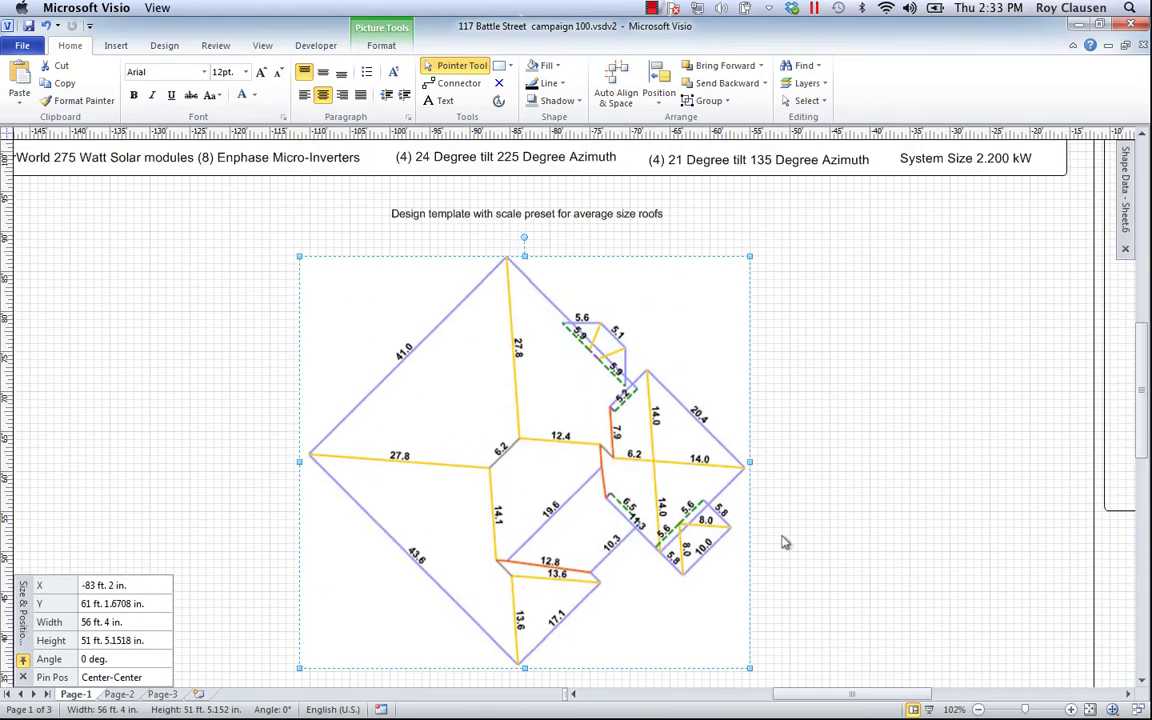
Draw a line along the roof's lower-left 43.6 edge and set its length to 43.6 ft
left_click(226, 430)
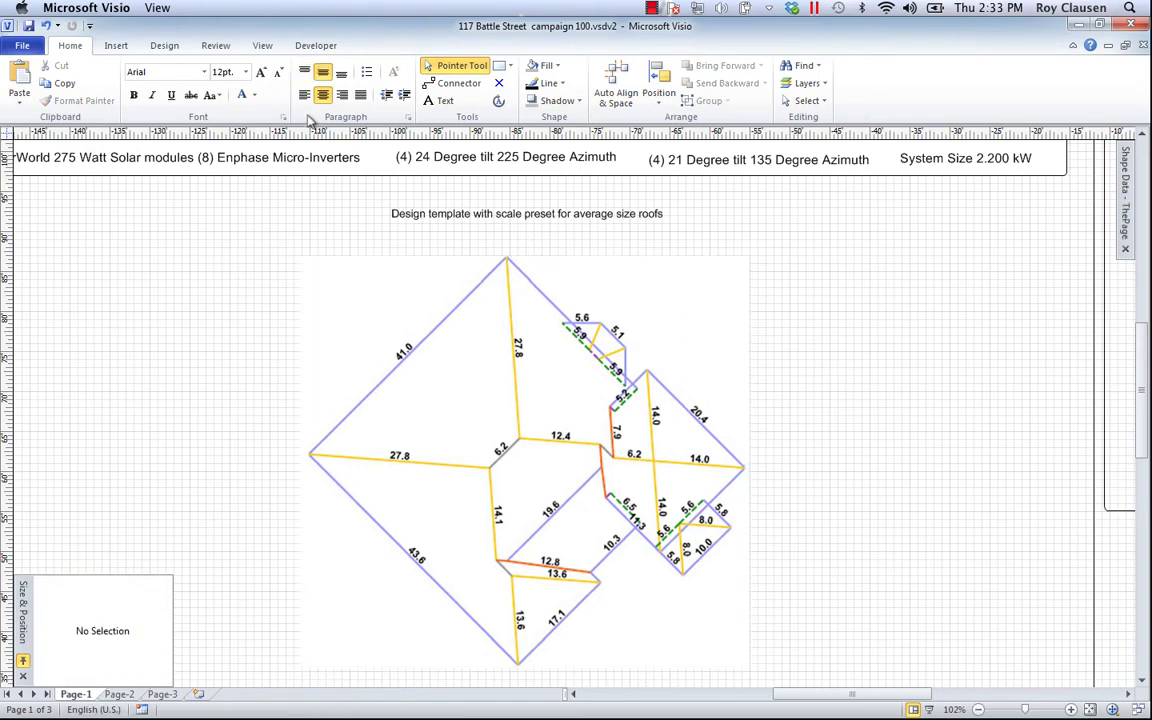
left_click(312, 48)
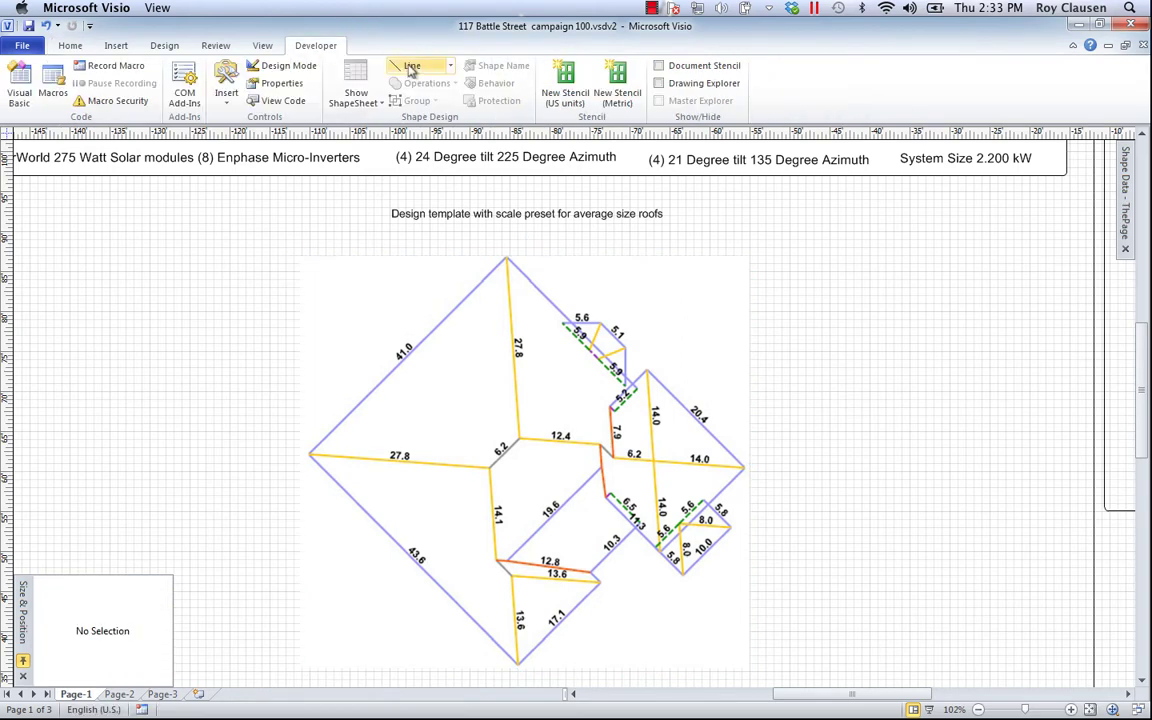
left_click(450, 67)
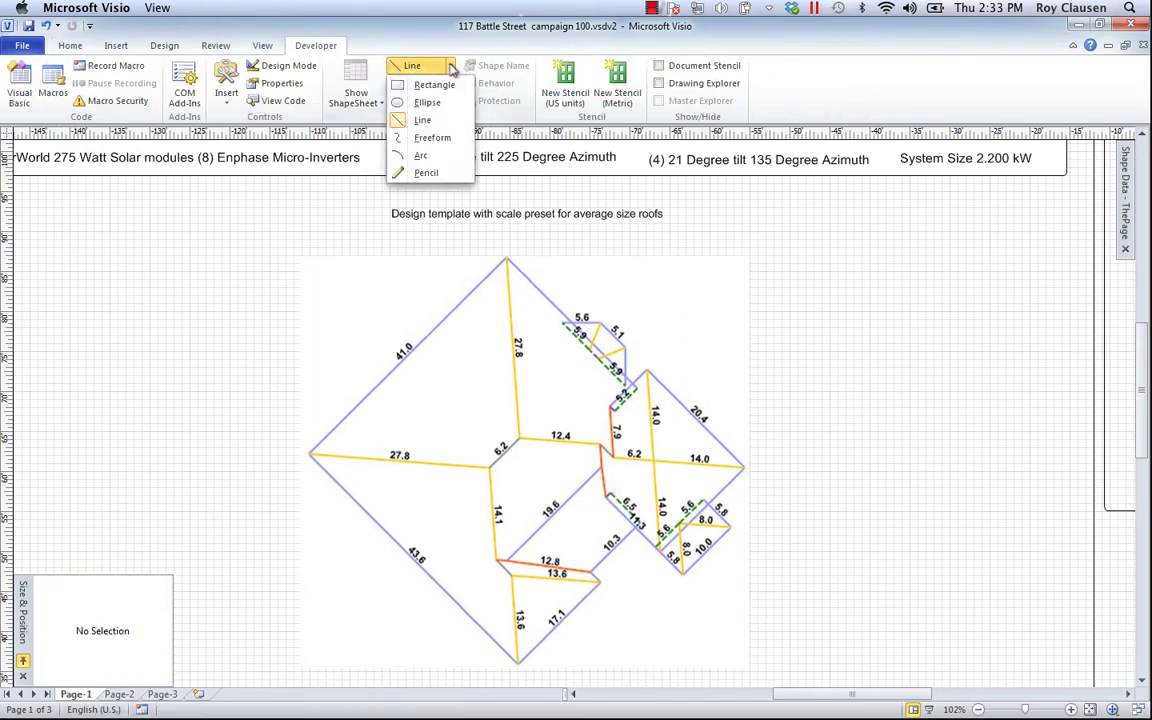
left_click(422, 121)
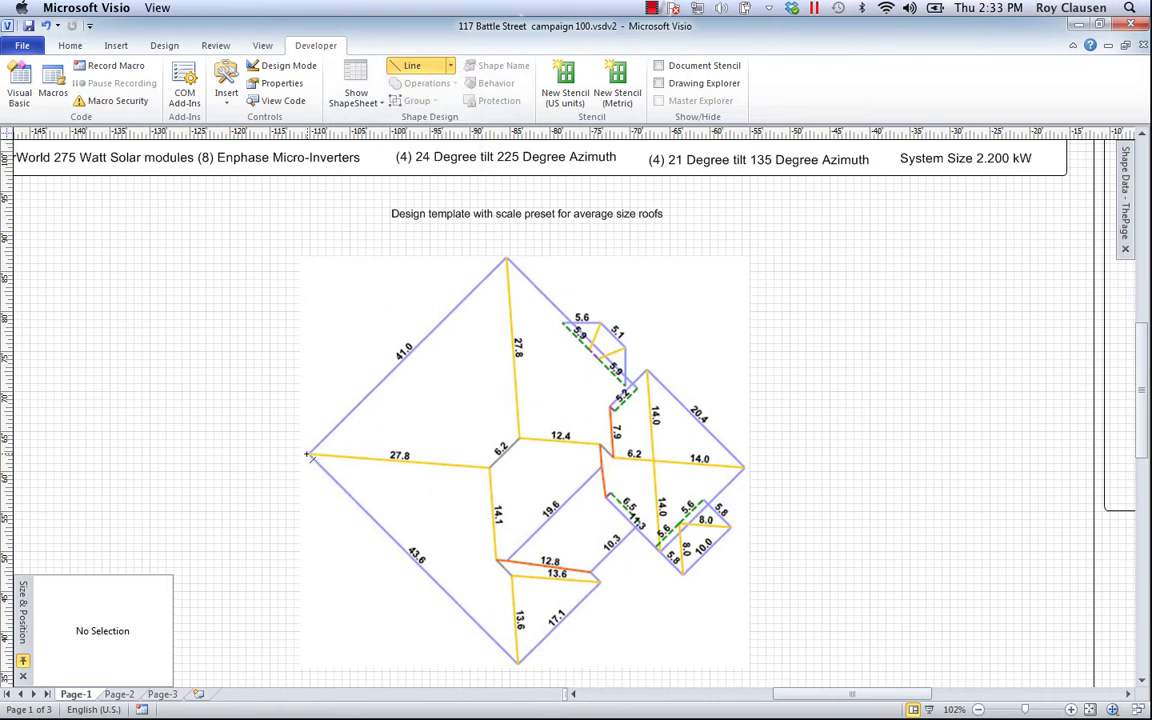
left_click_drag(308, 455, 504, 648)
left_click_drag(504, 648, 517, 662)
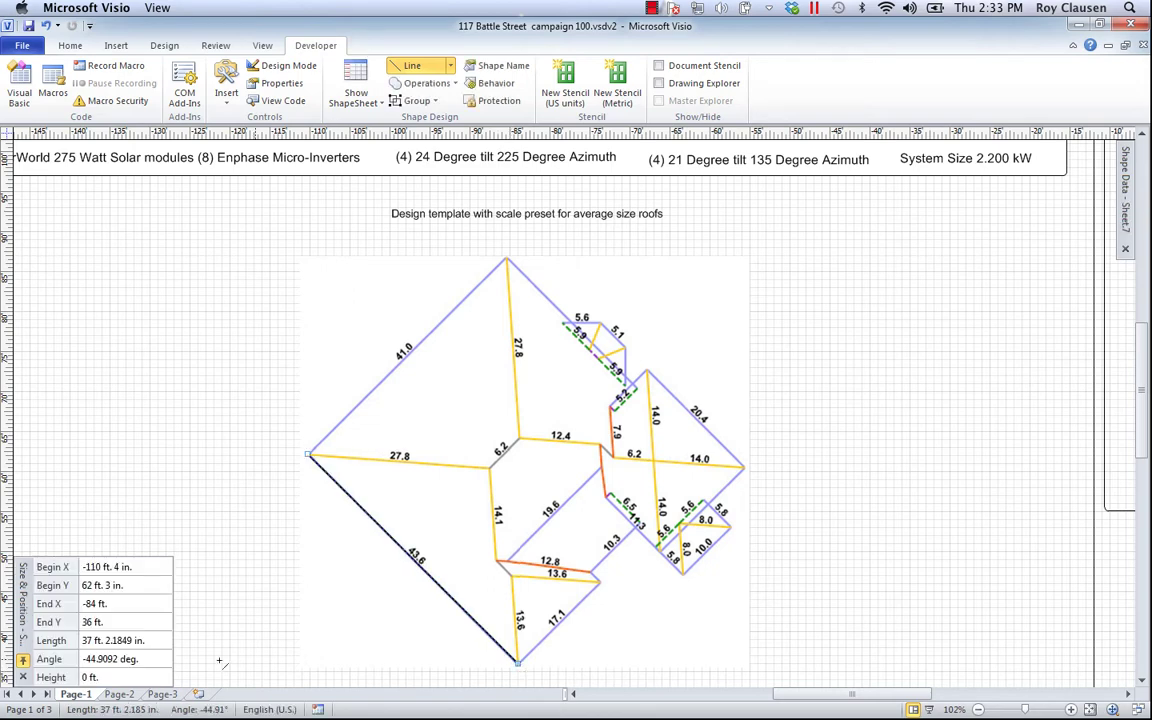
left_click(112, 642)
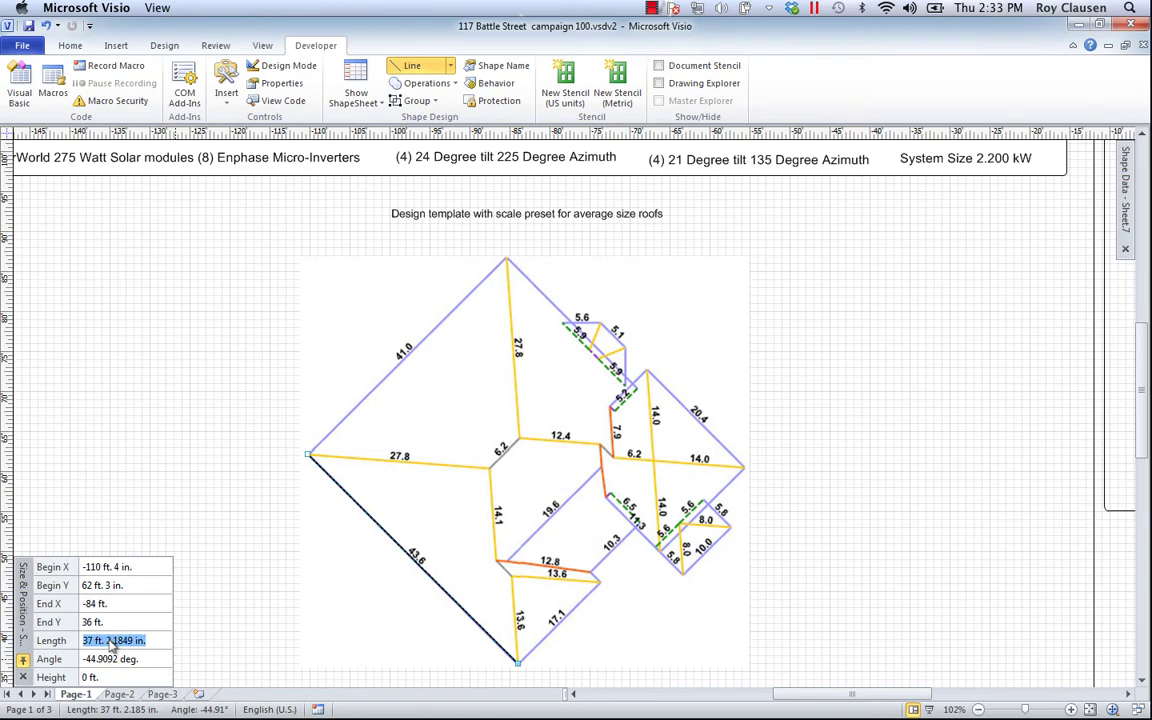
type("43.")
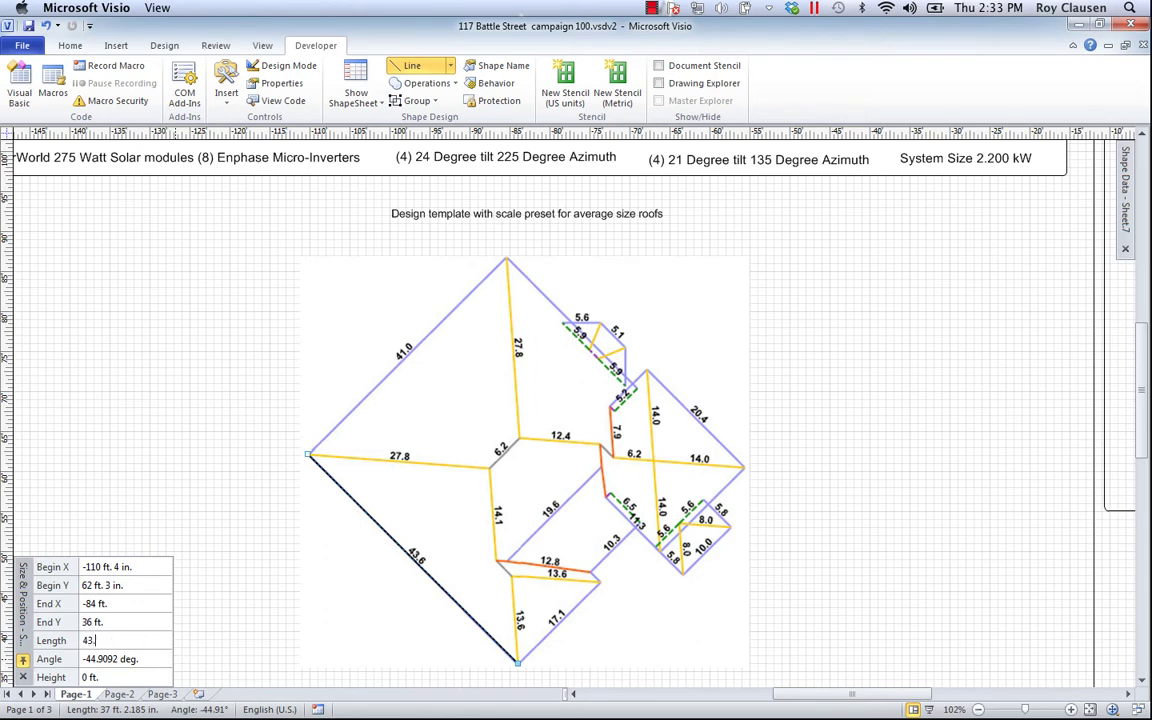
type("t.")
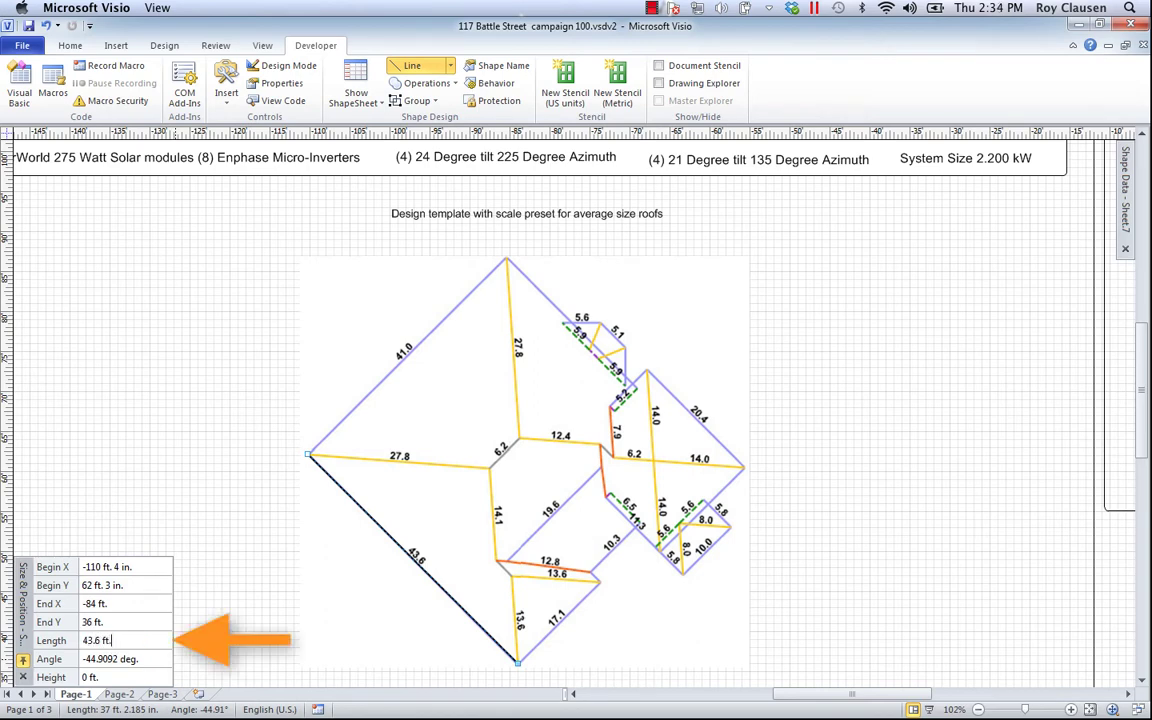
key("Return")
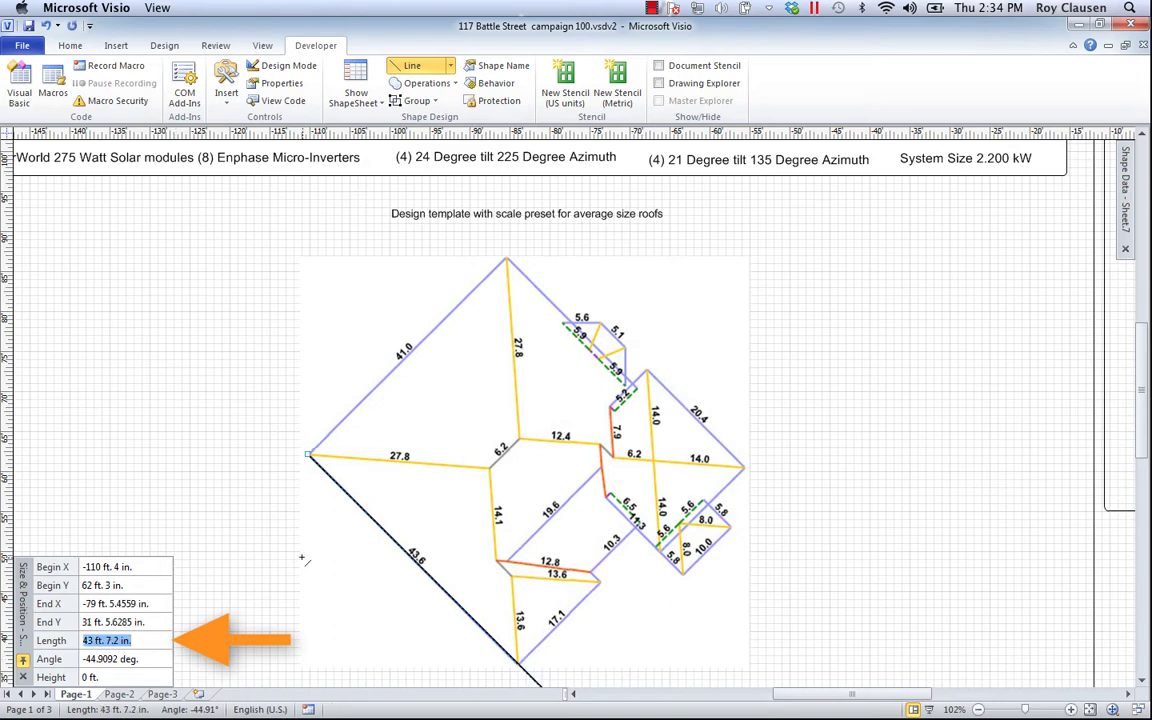
Enlarge the roof image toward the lower right and move the black line onto its 43.6 edge
left_click(842, 489)
scroll(842, 489, "down", 3)
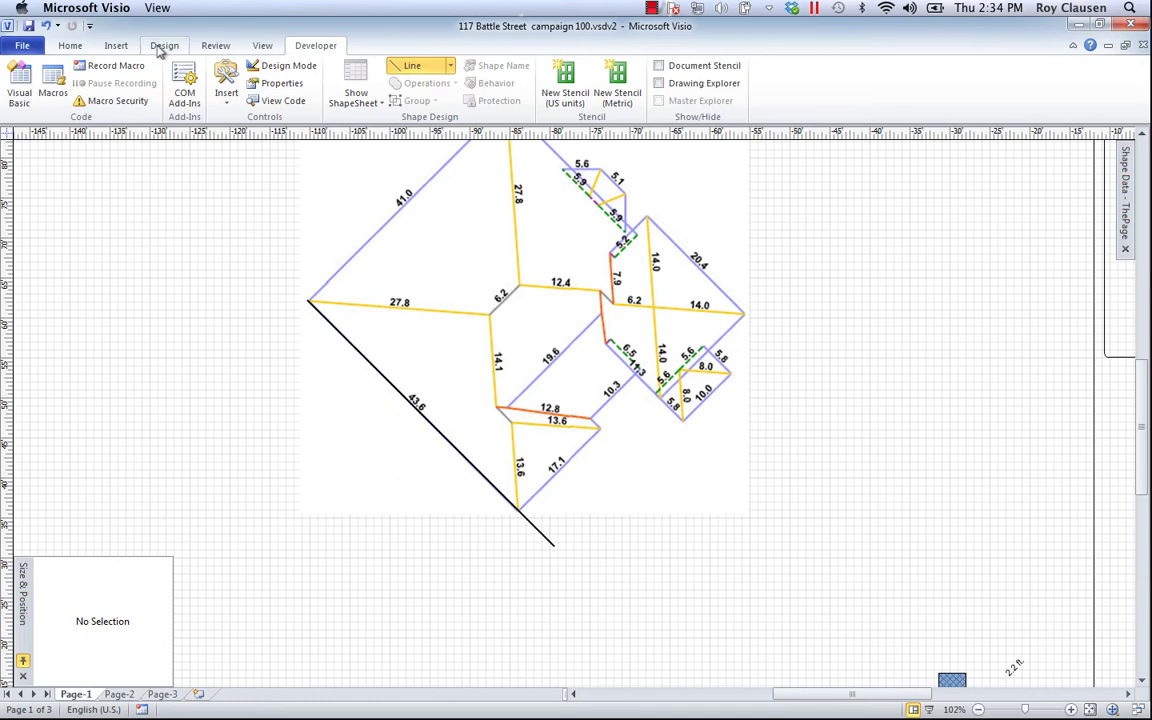
left_click(70, 46)
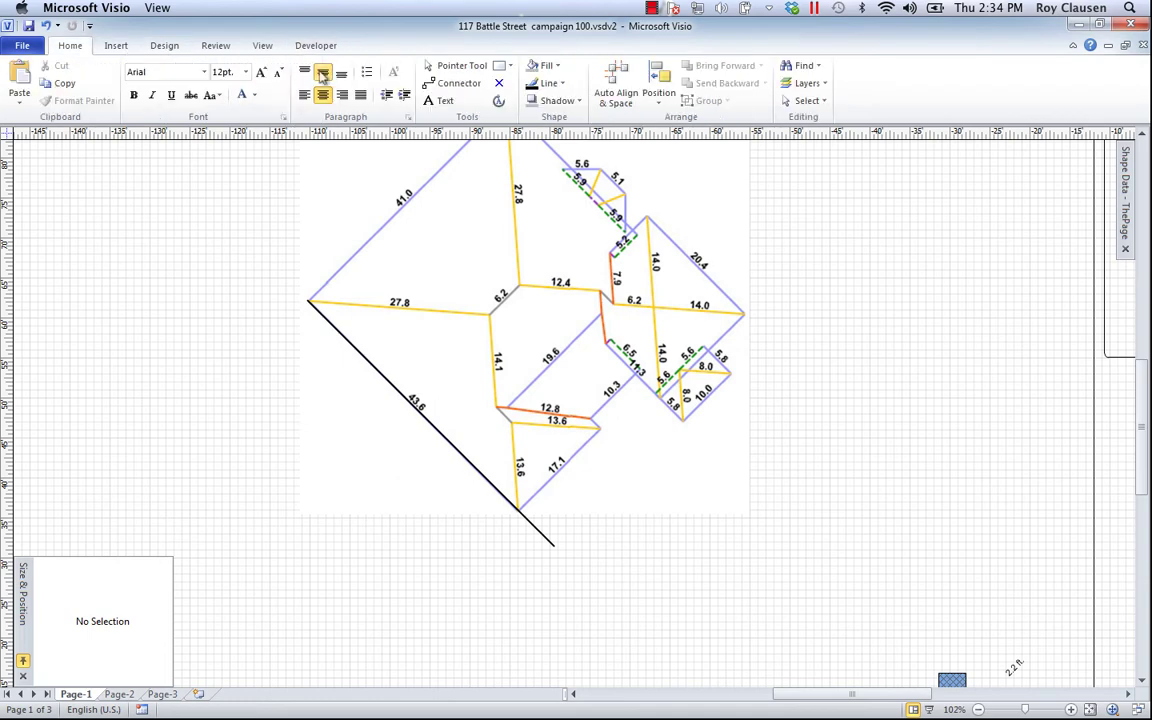
left_click(455, 65)
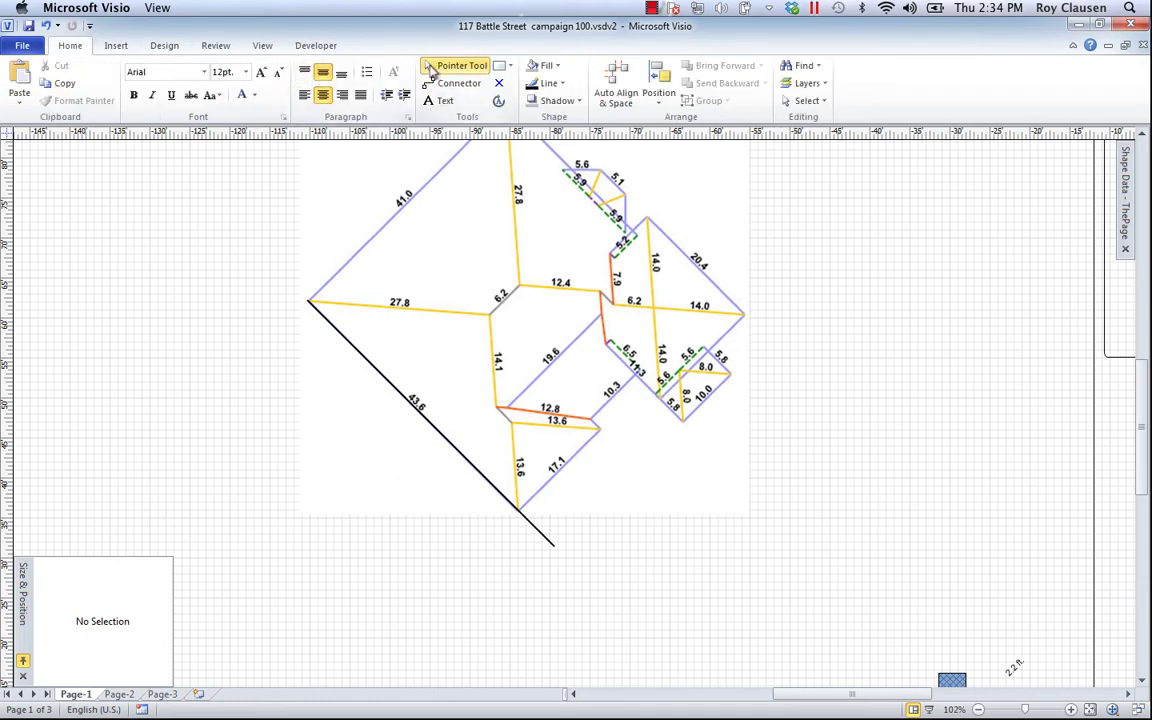
left_click(582, 352)
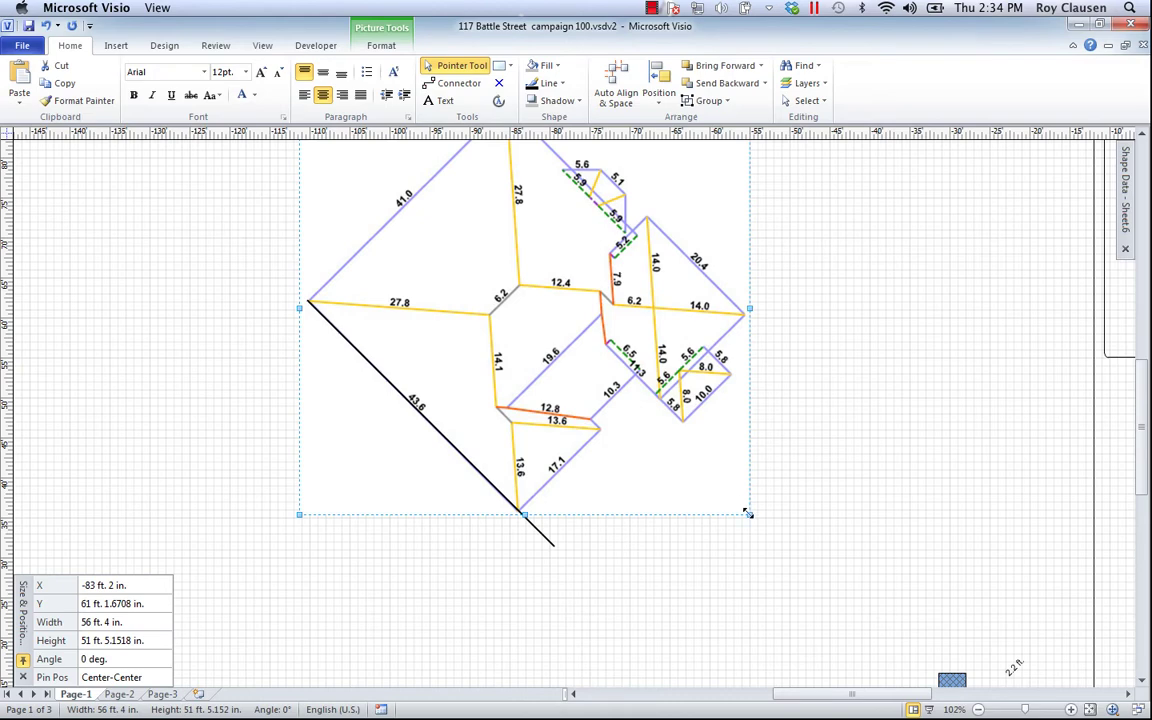
left_click_drag(749, 514, 813, 583)
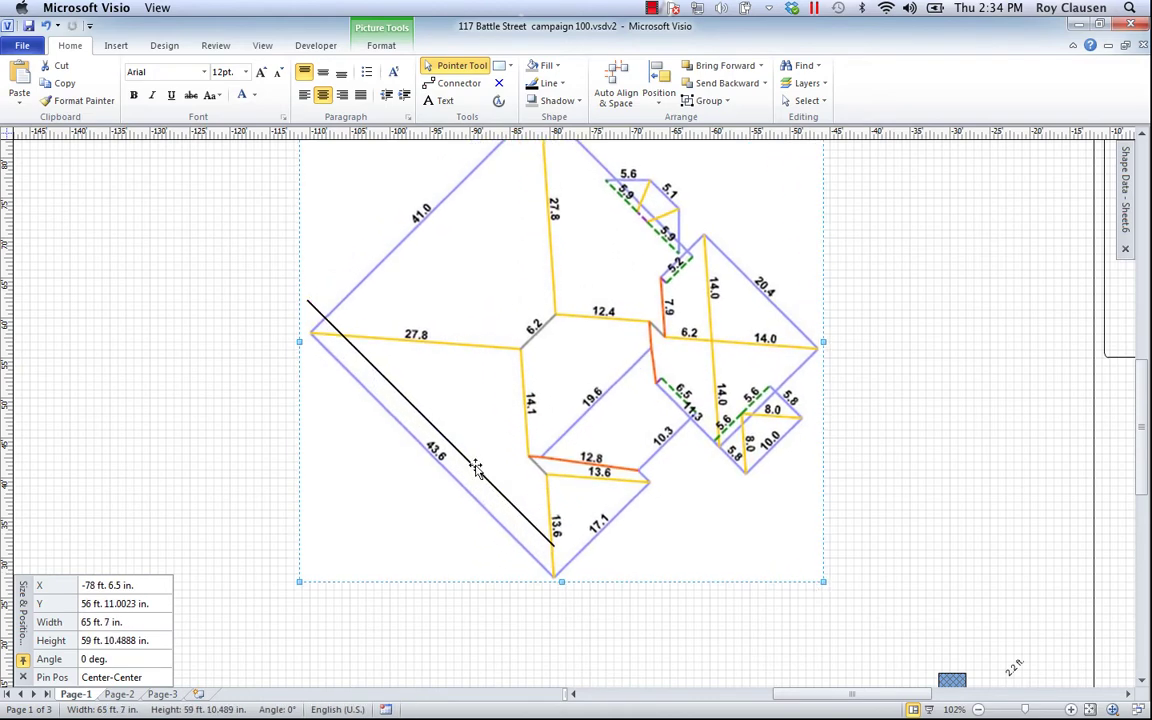
left_click_drag(476, 467, 479, 500)
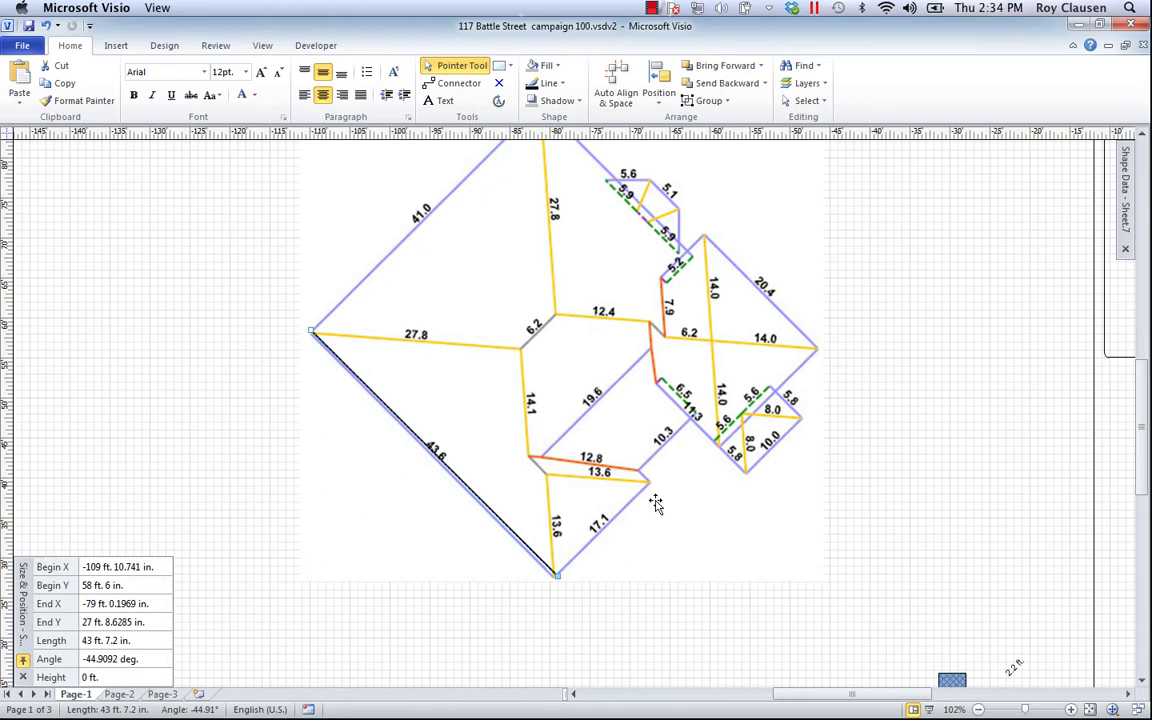
Fine-tune the image to about 66 by 61 feet and realign the reference line along the edge
left_click(582, 436)
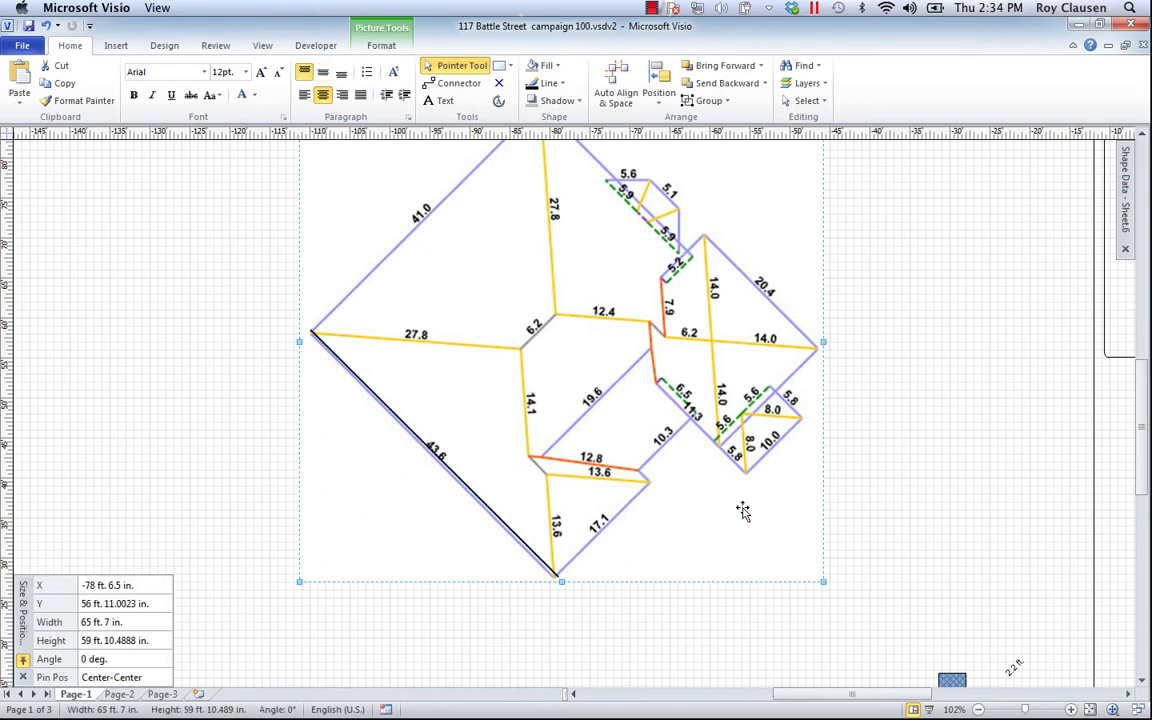
left_click_drag(820, 581, 827, 586)
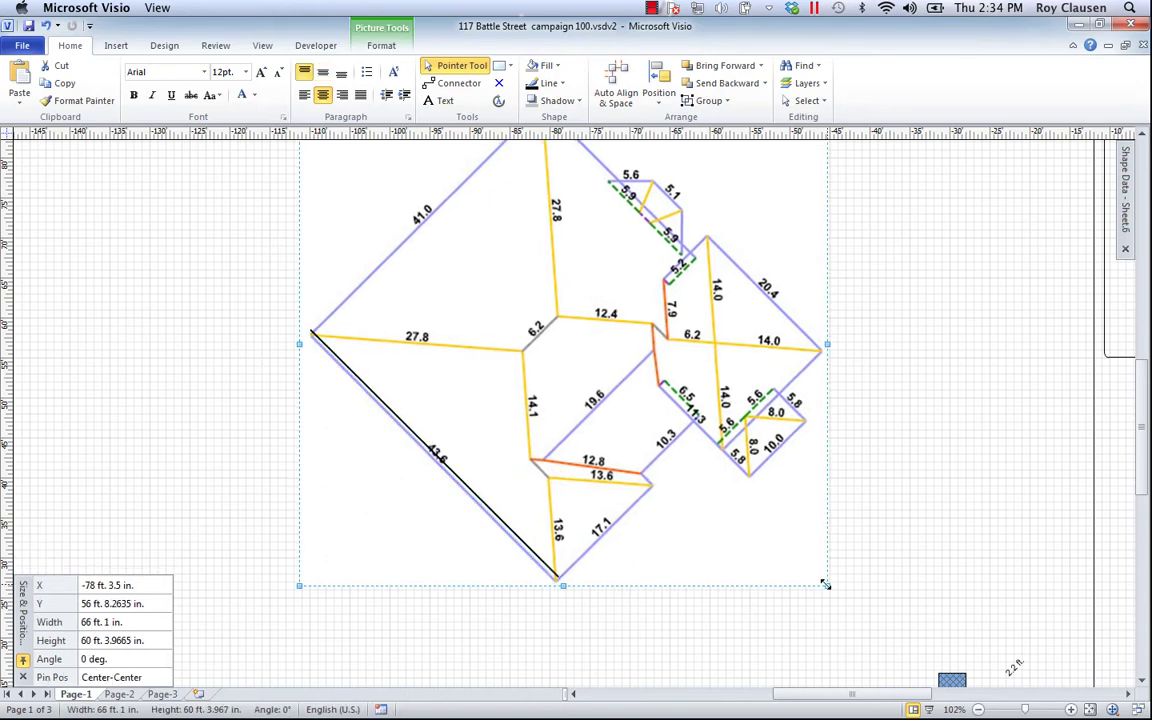
left_click(510, 533)
left_click_drag(510, 533, 521, 522)
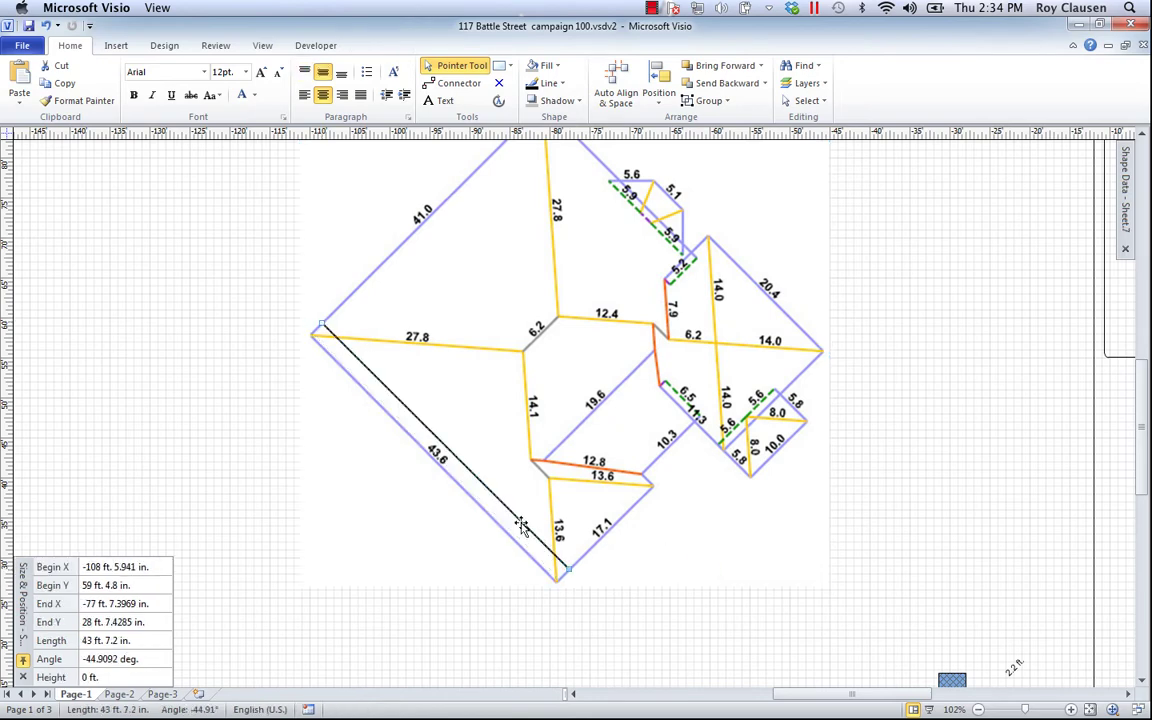
left_click(548, 450)
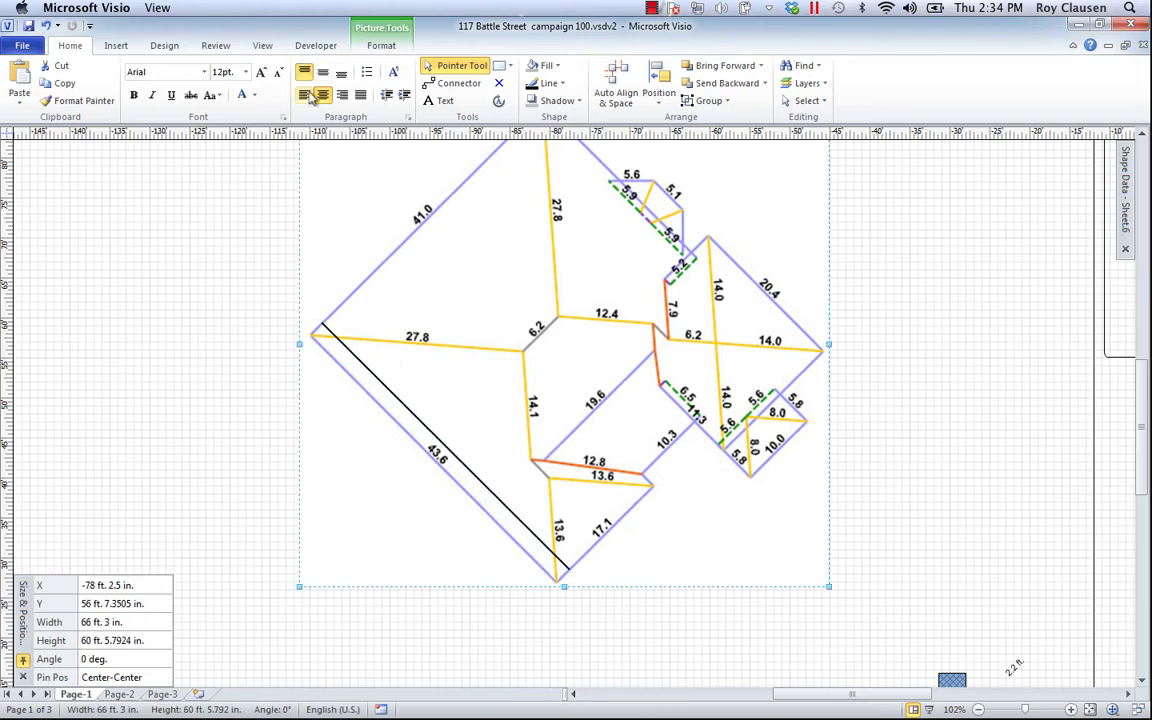
Protect the roof image's width, height and aspect ratio through Developer > Protection
left_click(318, 48)
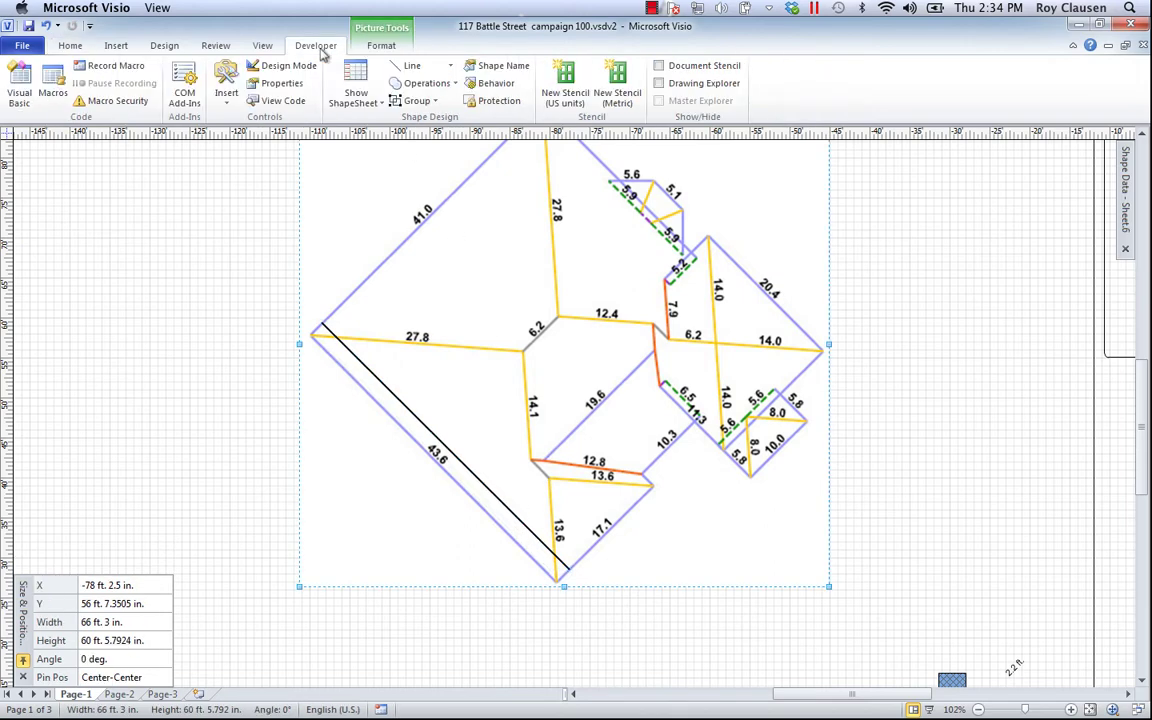
left_click(493, 104)
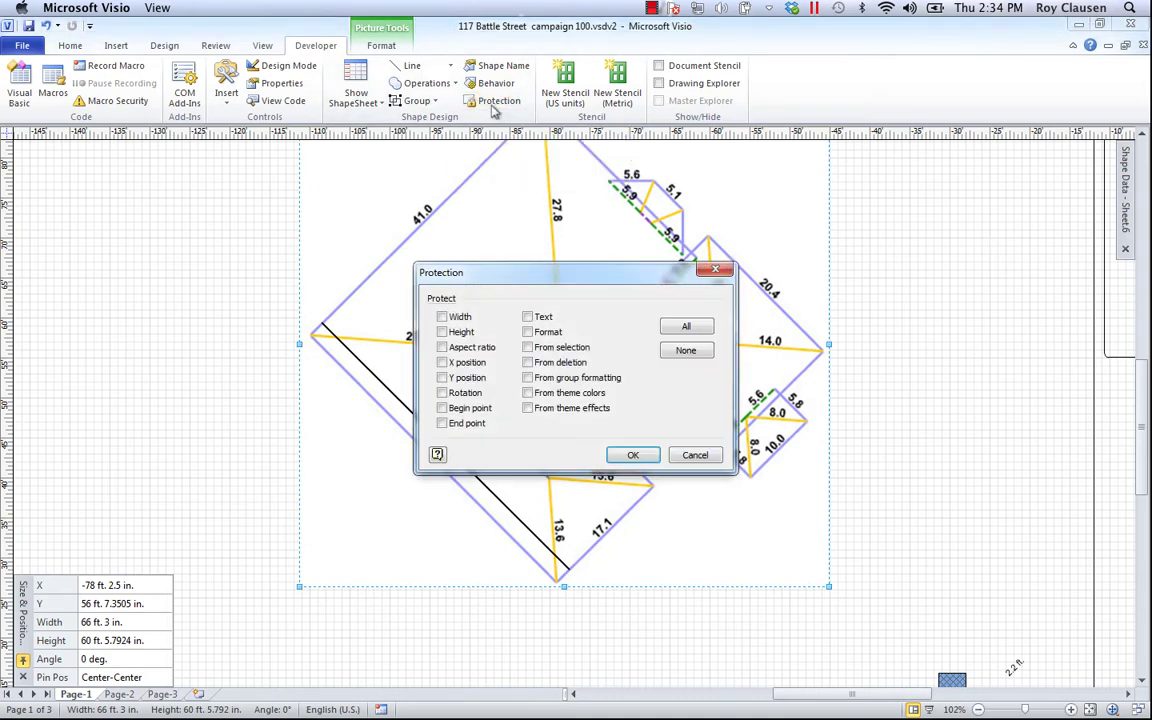
left_click(442, 317)
left_click(442, 332)
left_click(633, 455)
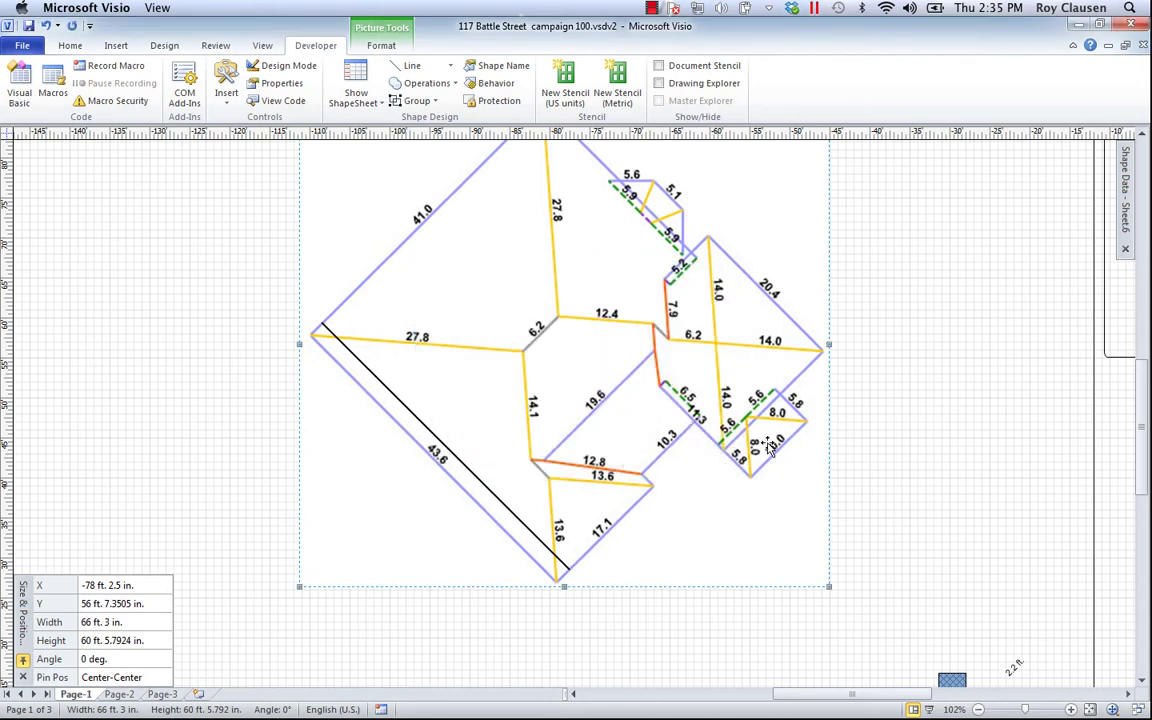
left_click(925, 457)
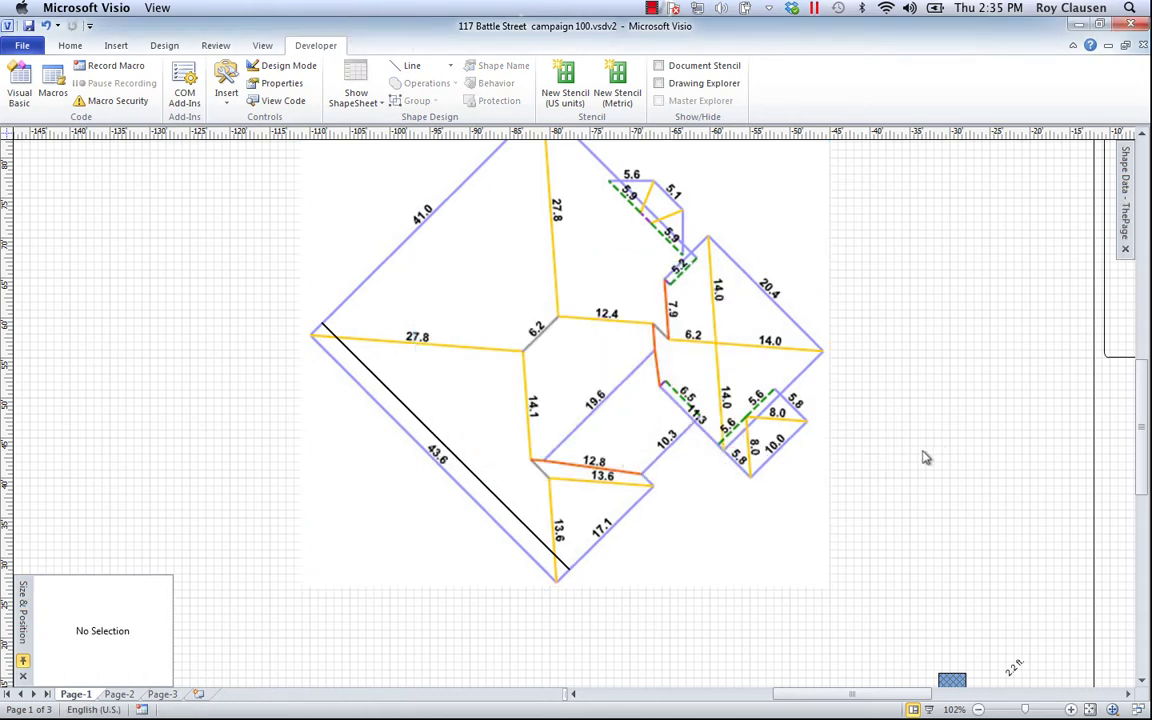
left_click(612, 373)
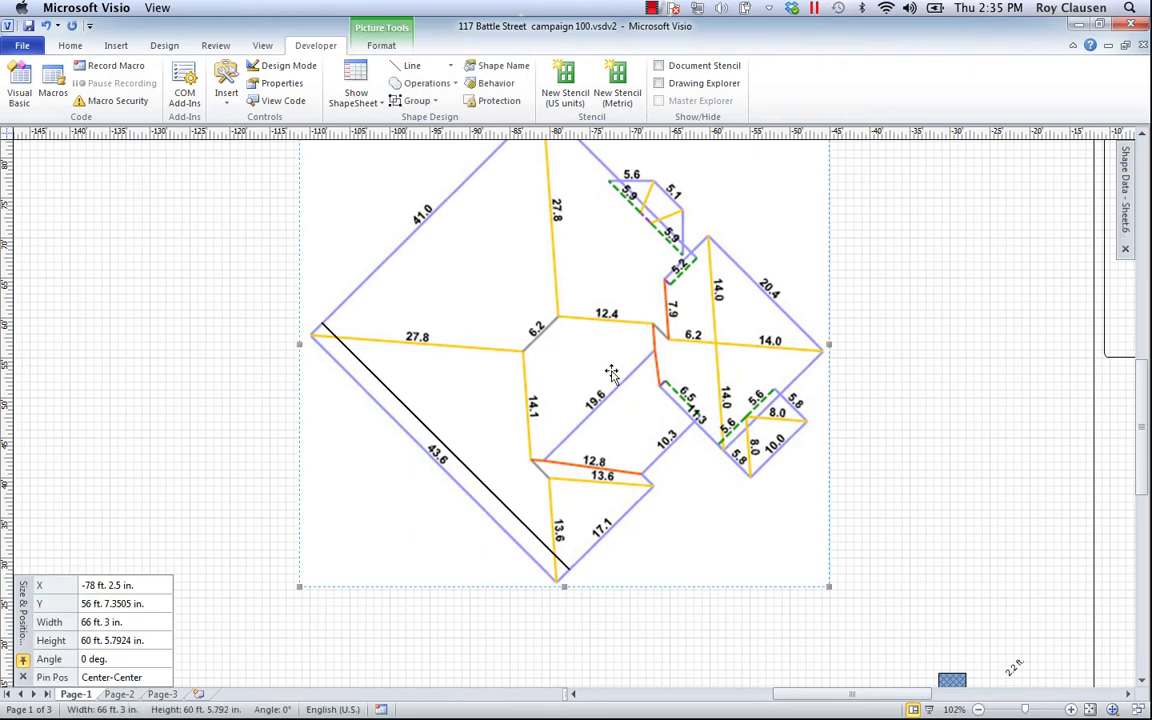
Assign the roof picture to layer 'l' and clear the selection
right_click(612, 373)
left_click(70, 45)
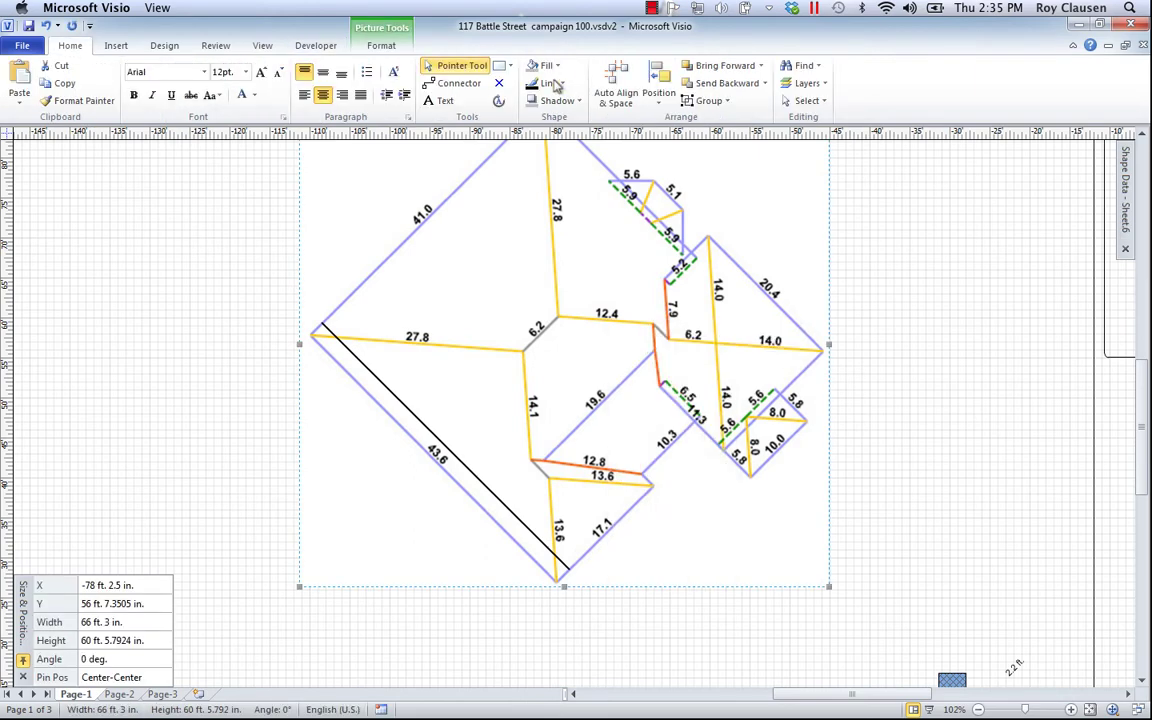
left_click(825, 86)
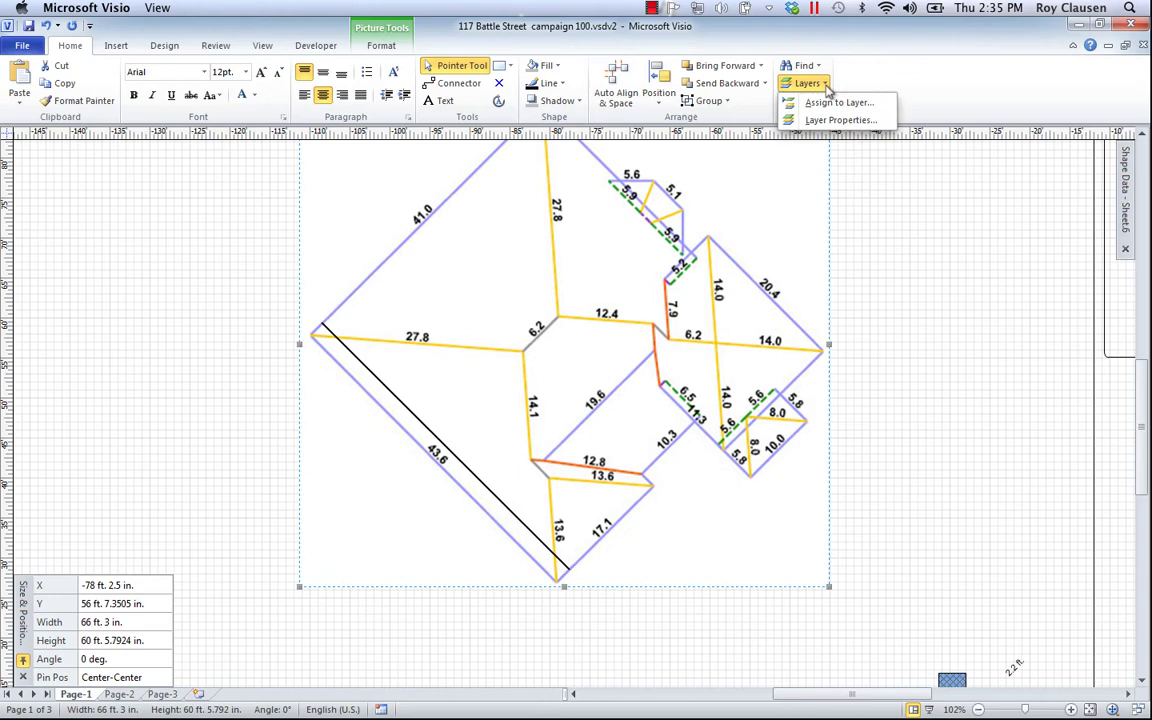
left_click(828, 102)
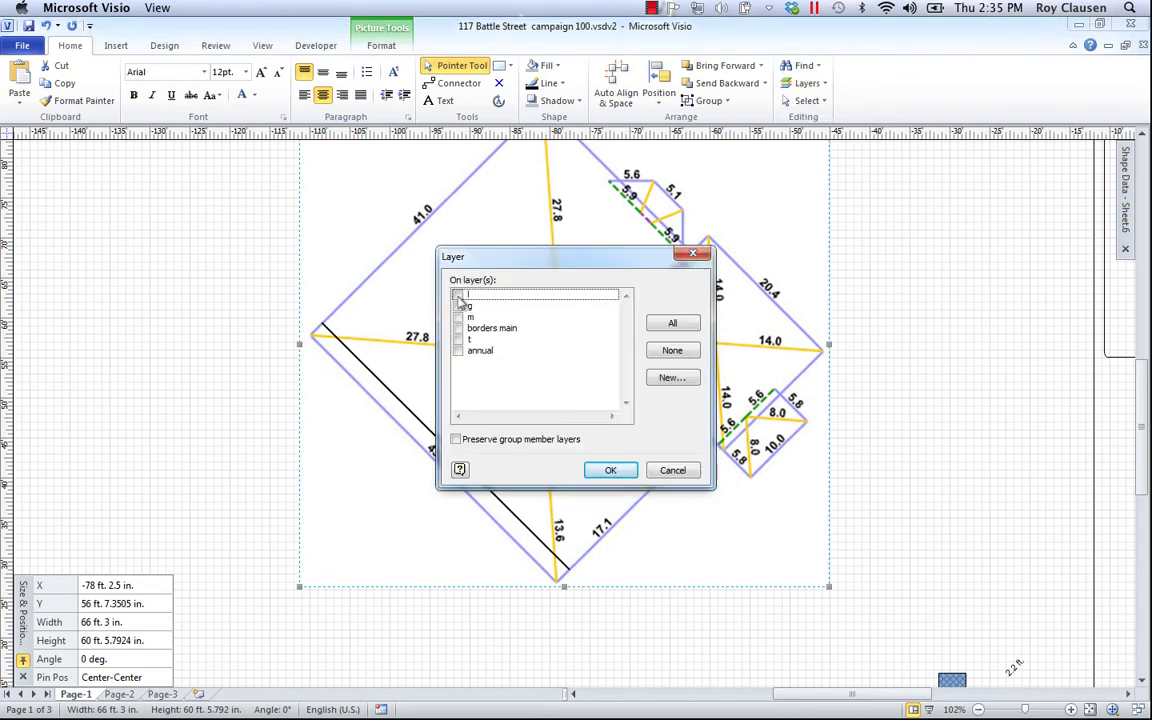
left_click(610, 470)
left_click(918, 429)
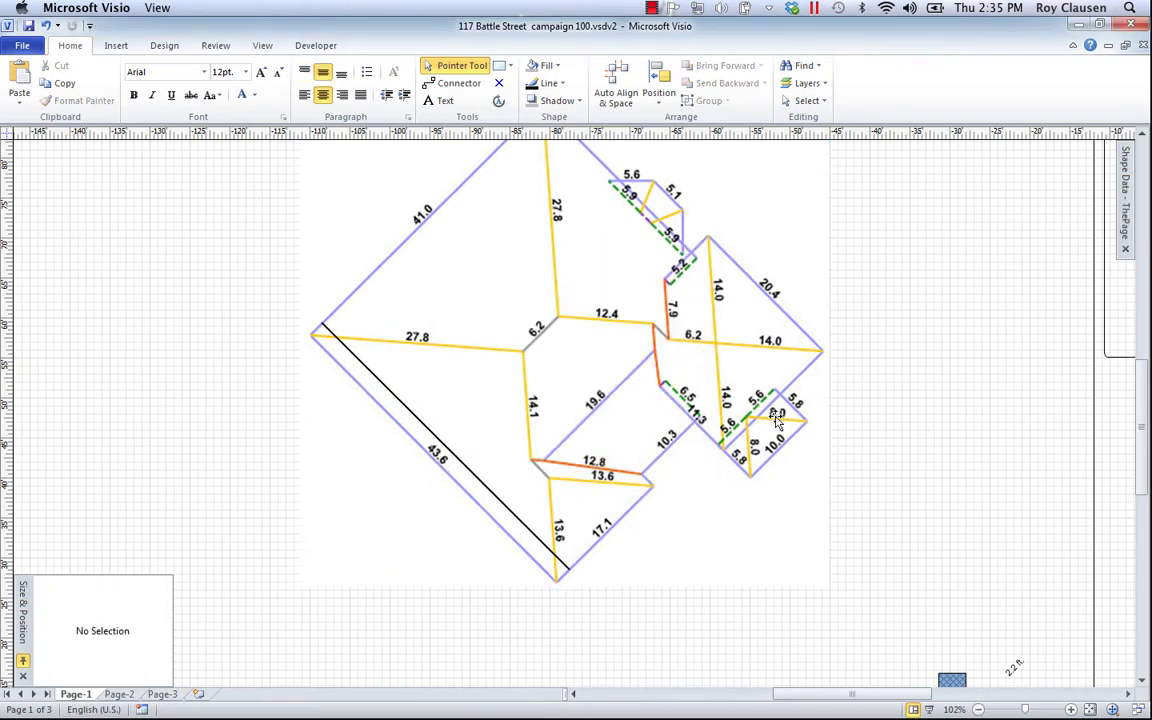
Move the black reference line to the lower left and drag the blue module below the roof
left_click(465, 466)
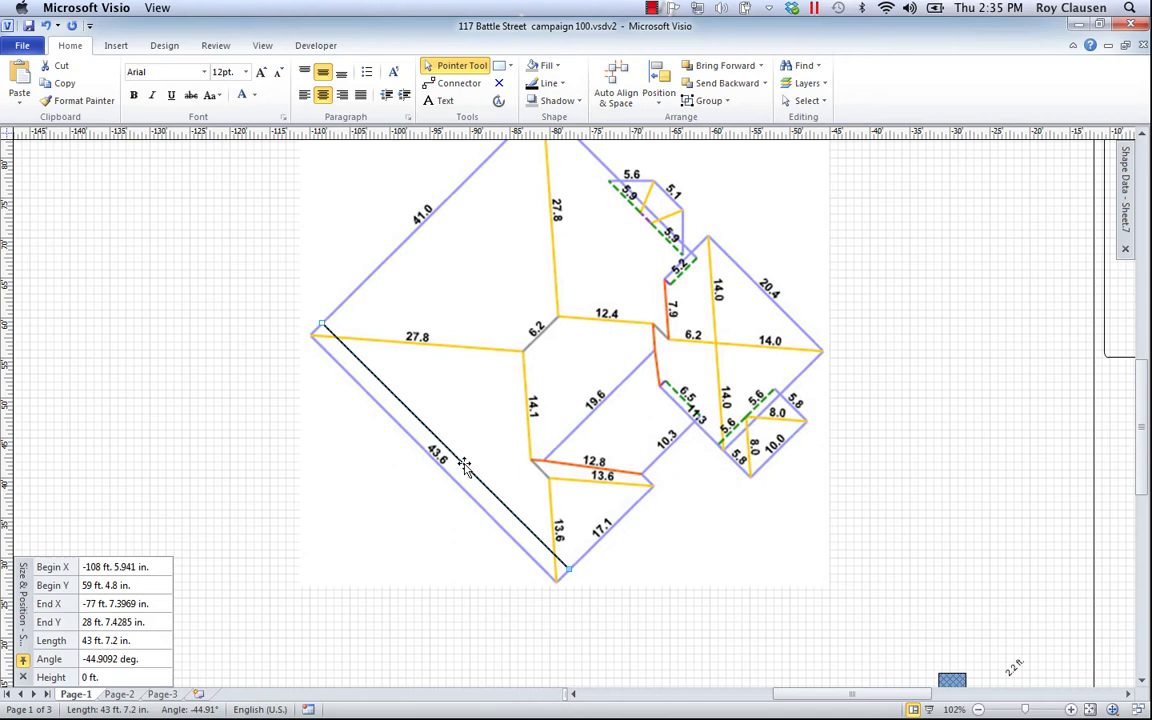
left_click_drag(465, 466, 350, 566)
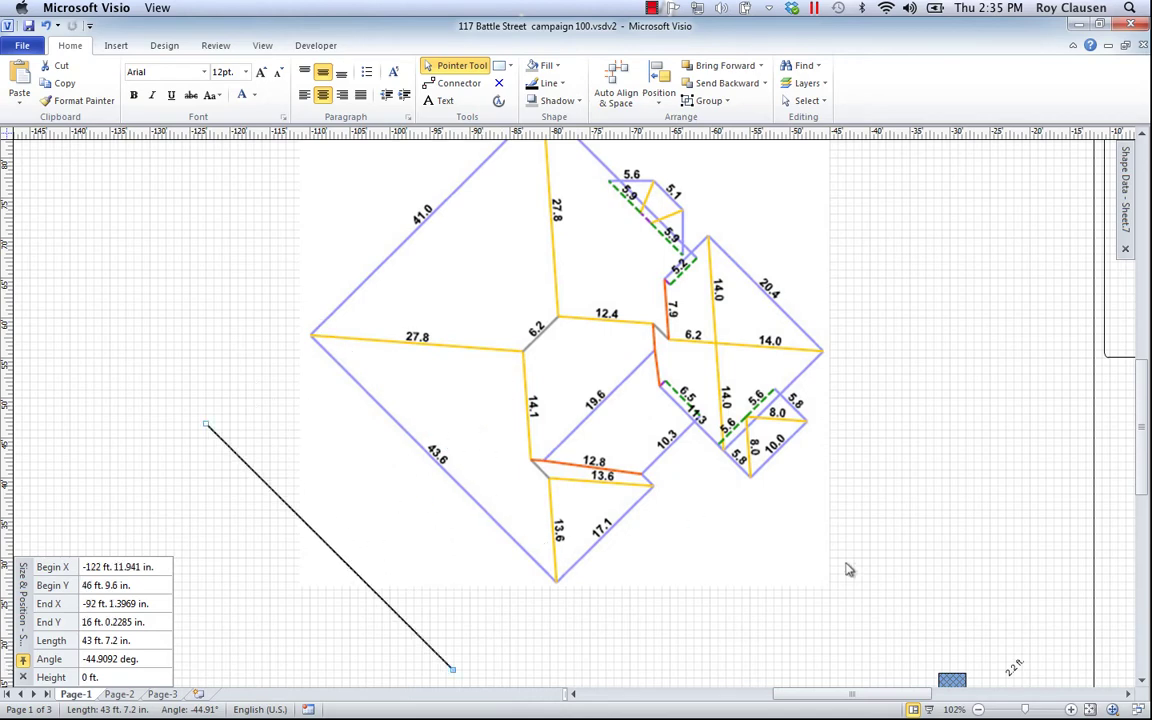
scroll(847, 569, "down", 3)
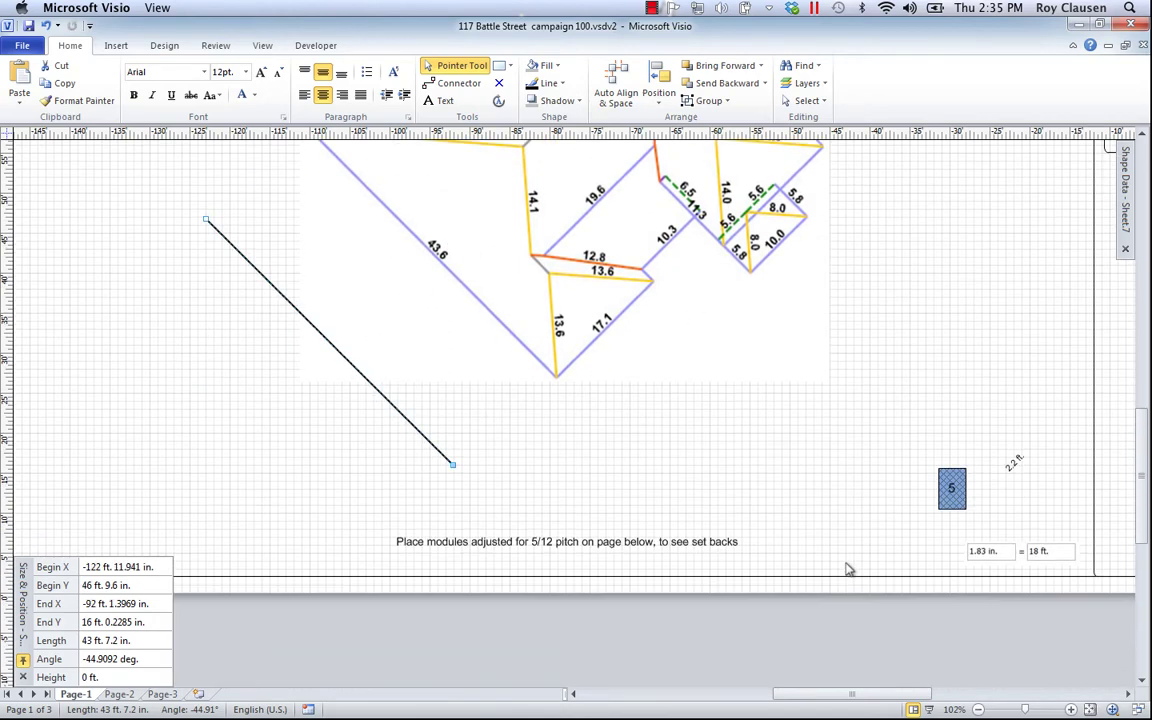
left_click(952, 490)
left_click_drag(952, 490, 542, 436)
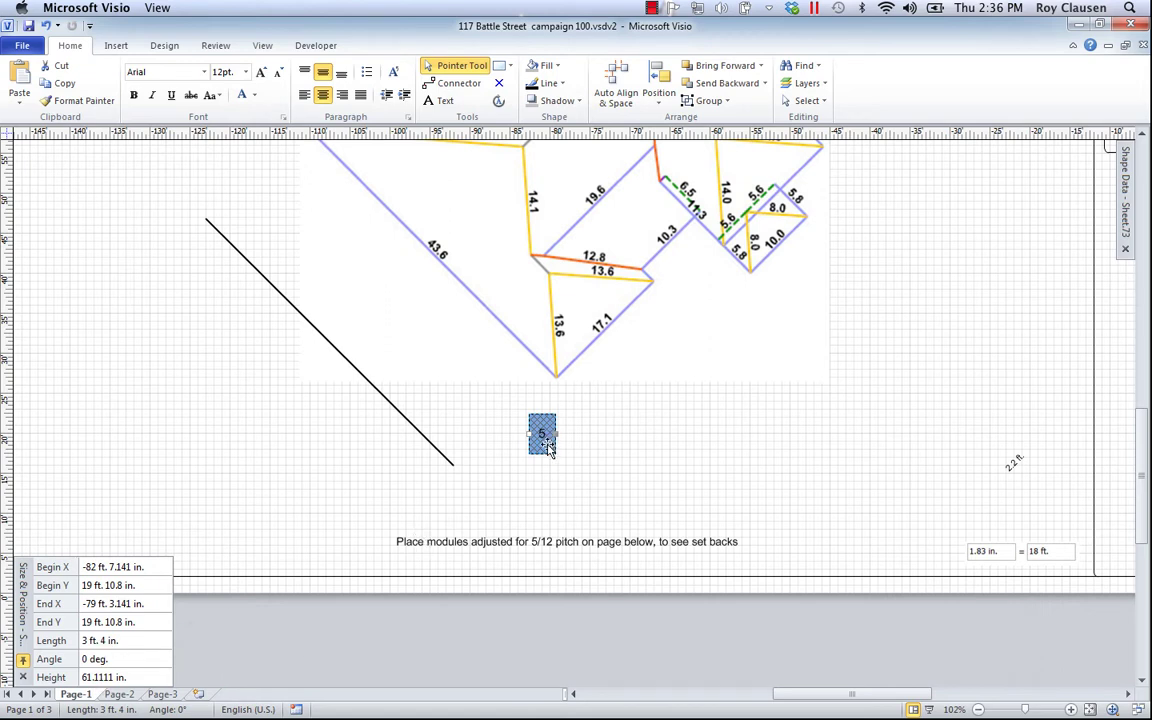
Place the module beside the 43.6 edge, bring it to front, and rotate it to -45°
left_click_drag(547, 445, 490, 254)
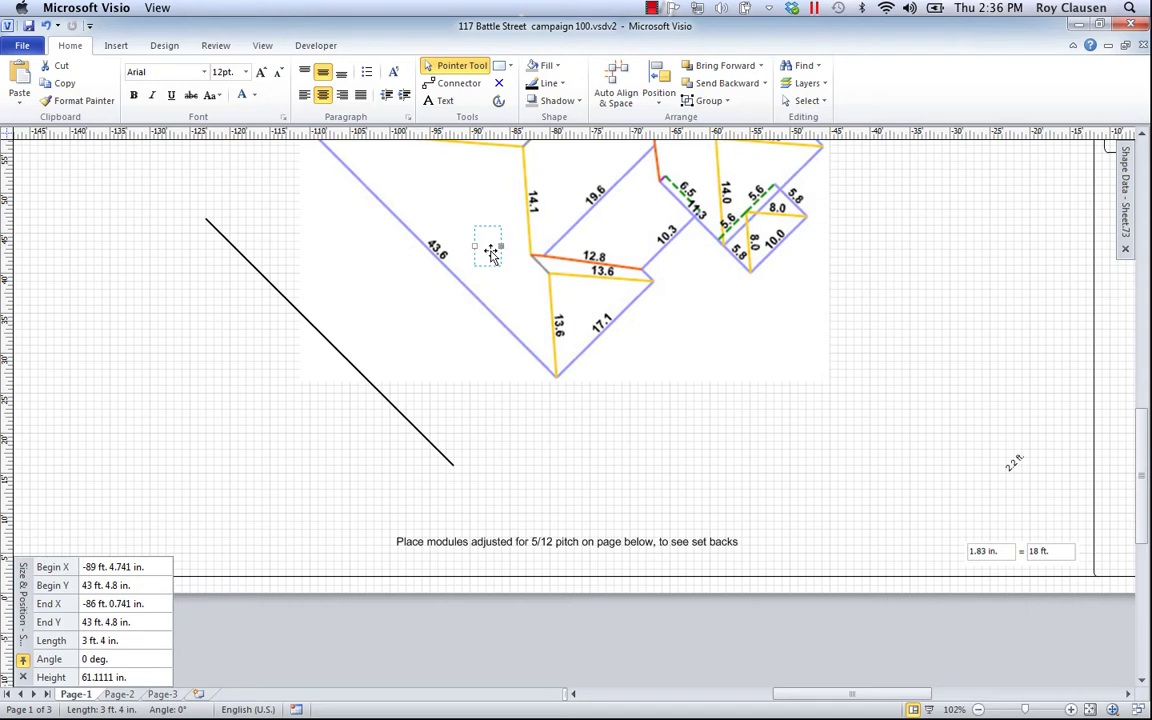
left_click_drag(490, 254, 487, 246)
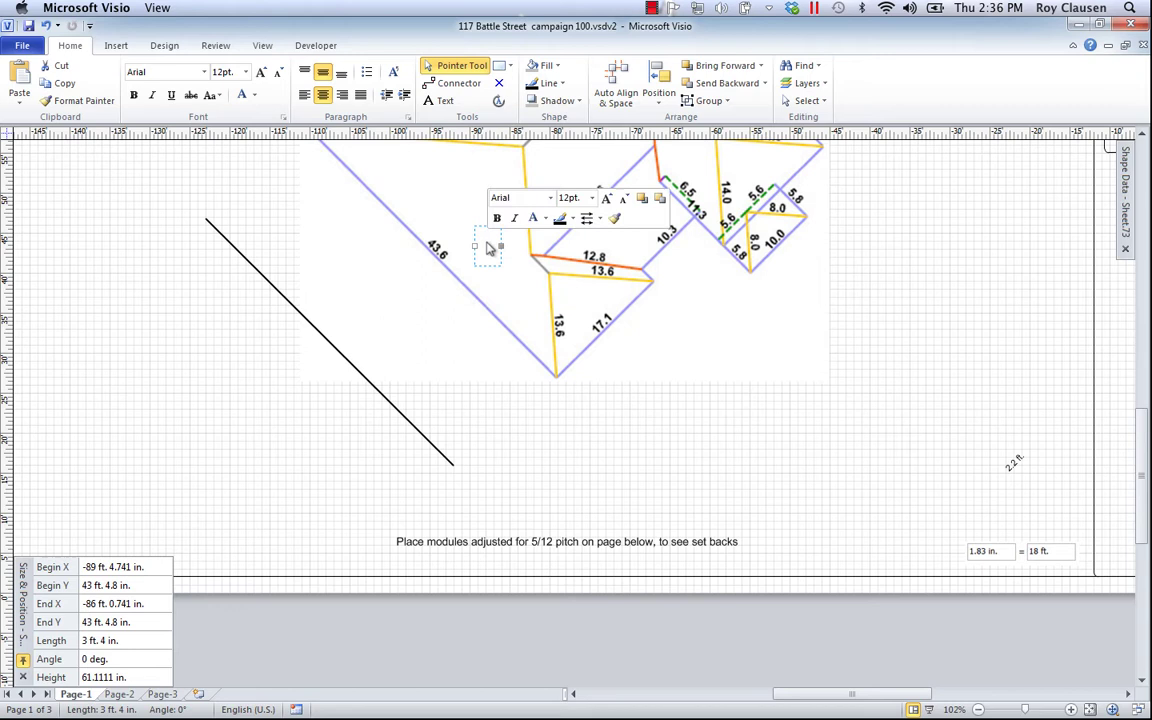
right_click(489, 246)
left_click(489, 246)
right_click(489, 246)
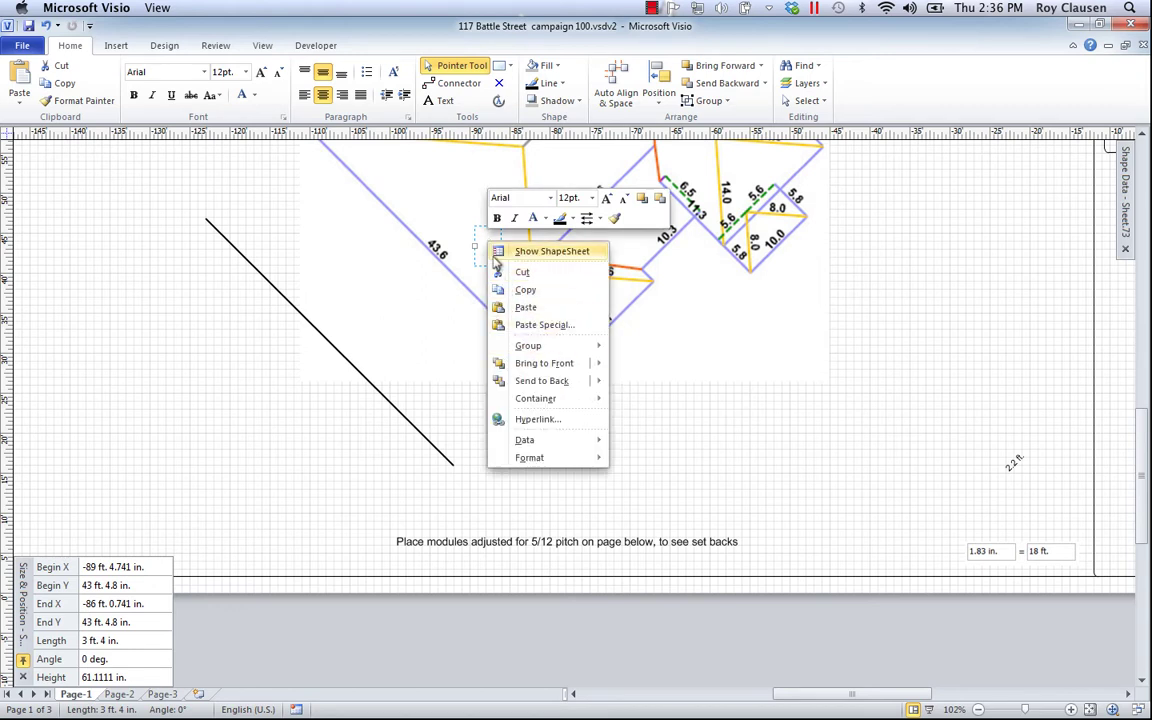
left_click(533, 366)
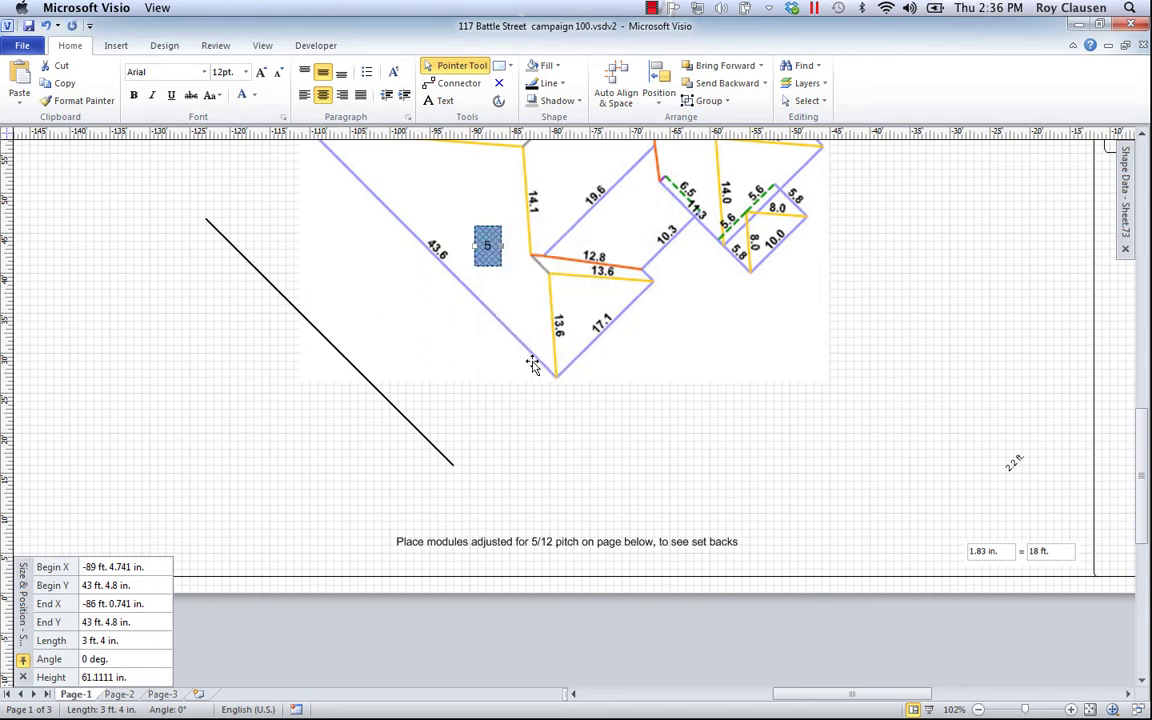
left_click(112, 659)
type("-45")
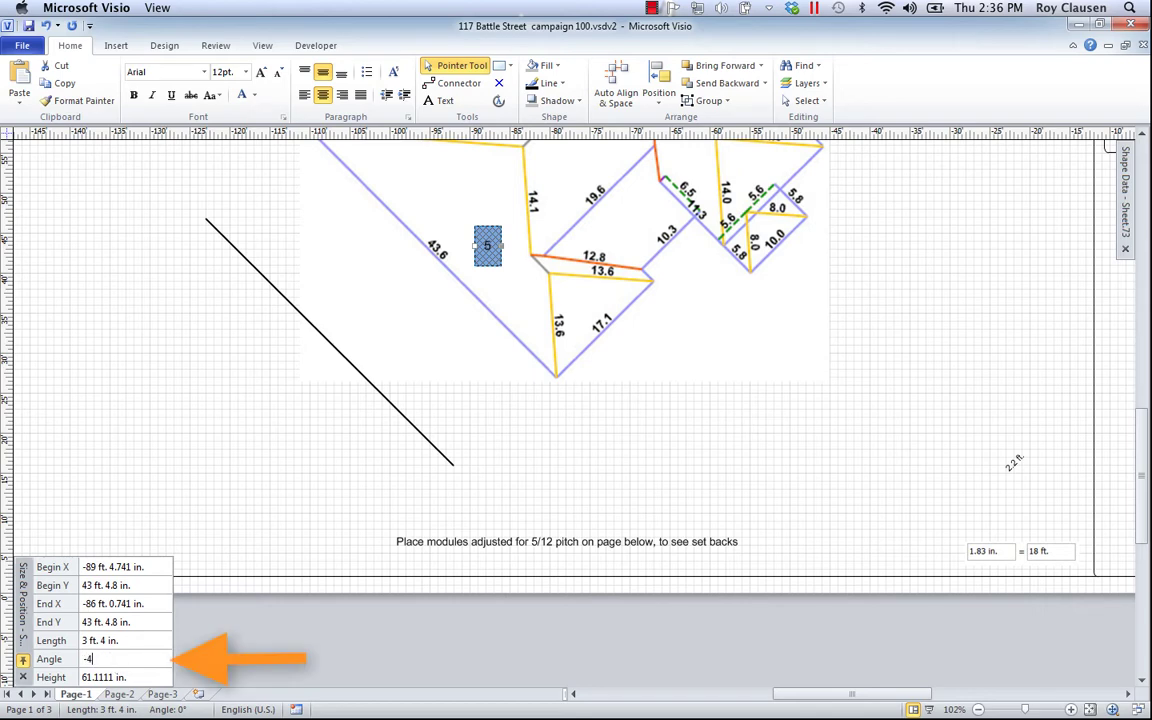
key("Return")
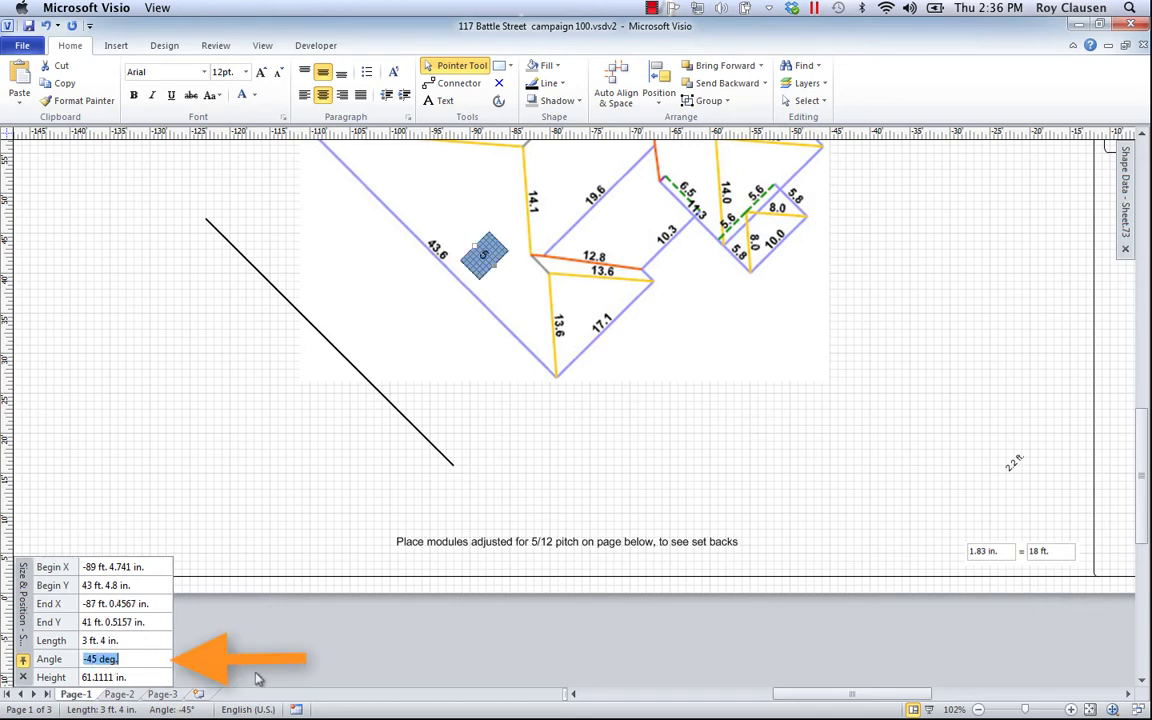
Set the document's GlueEnabled property to True in the Properties window
left_click(560, 416)
scroll(629, 462, "up", 3)
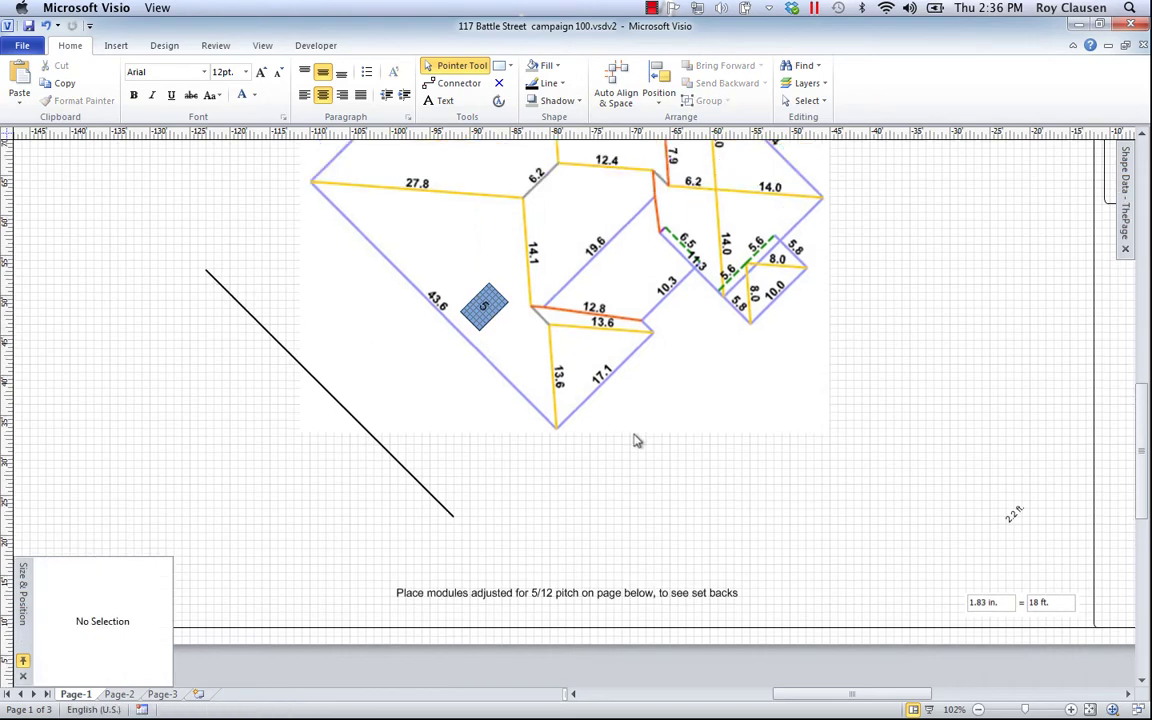
scroll(629, 455, "up", 1)
scroll(632, 444, "up", 2)
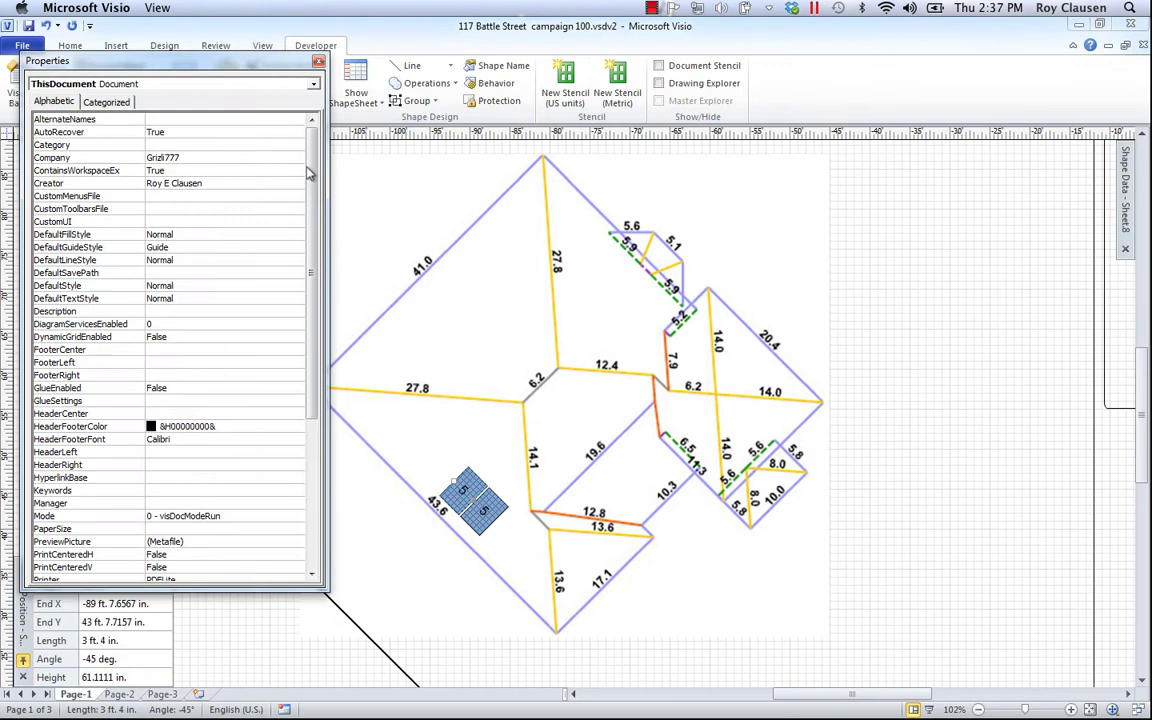
left_click(157, 390)
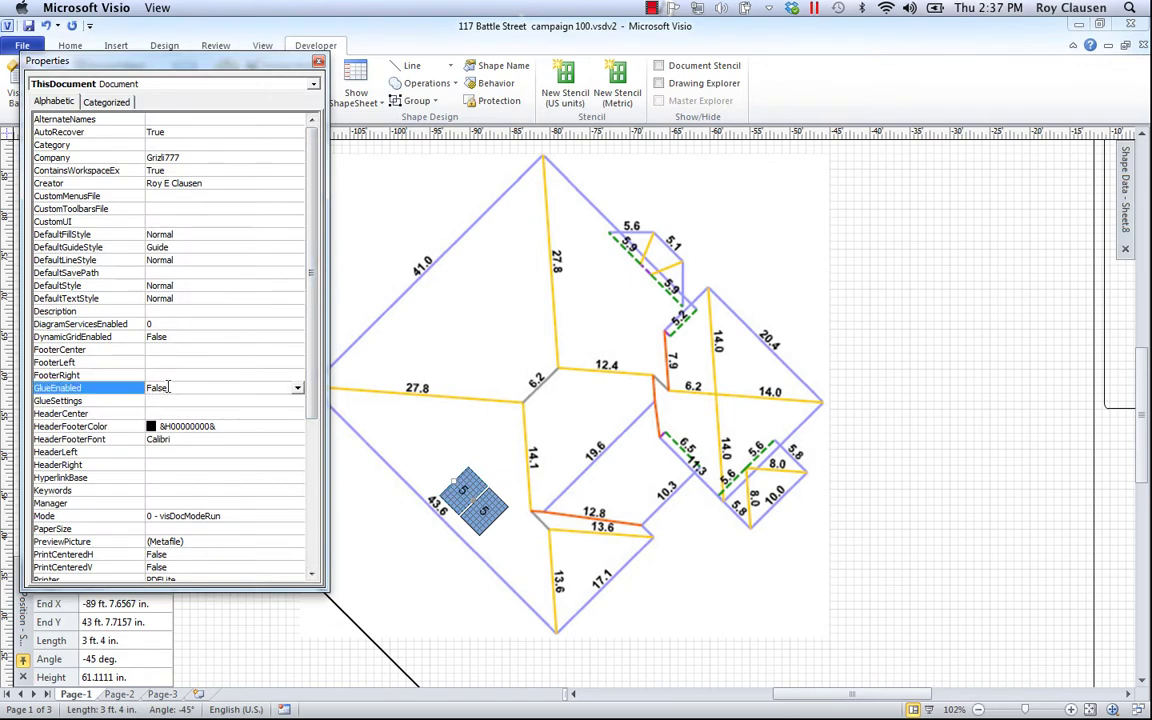
left_click(297, 390)
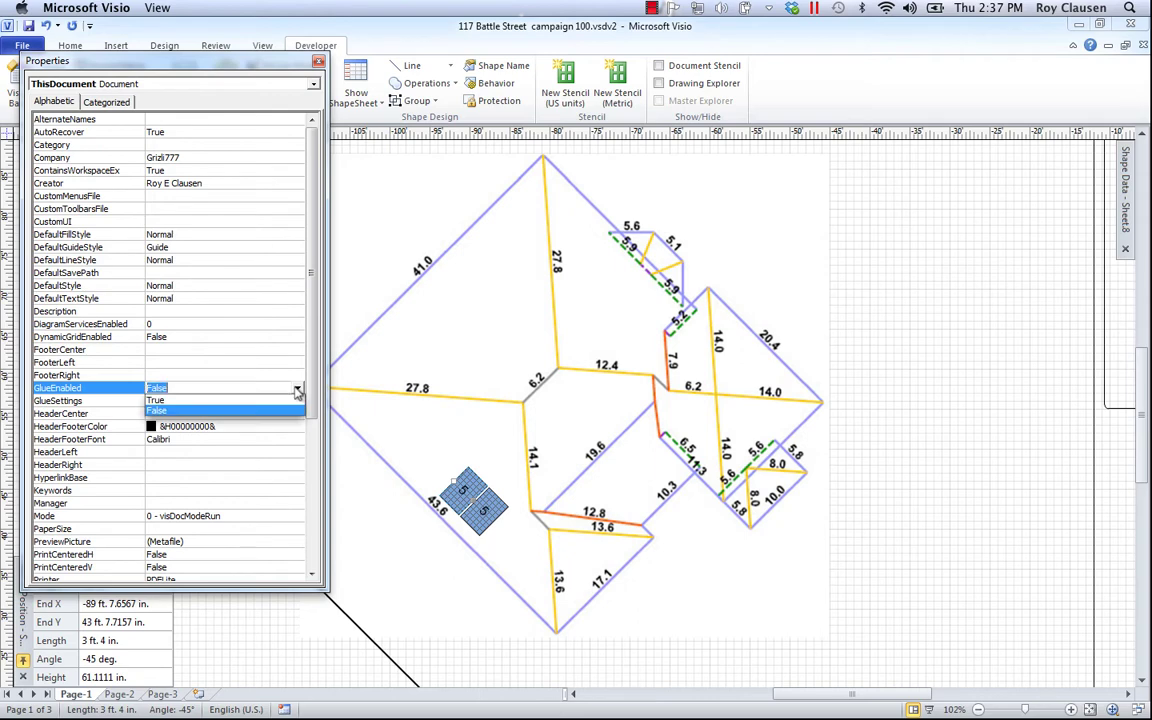
left_click(215, 406)
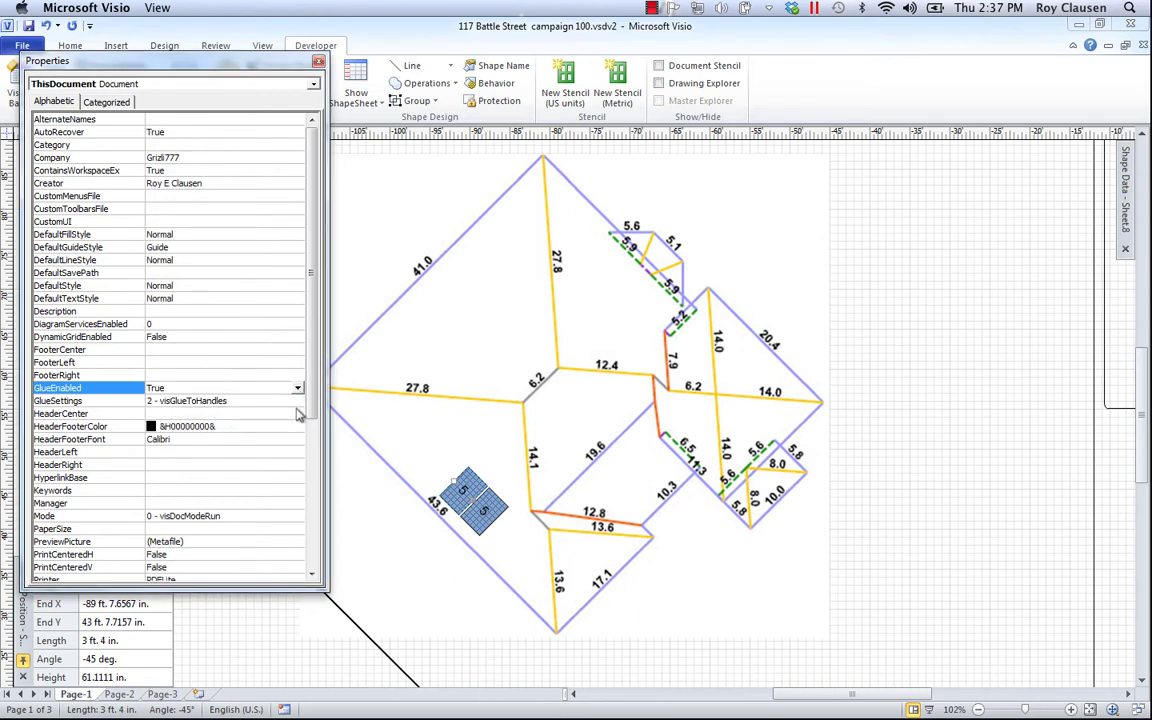
Set the document's SnapEnabled property to True and close the Properties window
left_click_drag(313, 402, 310, 507)
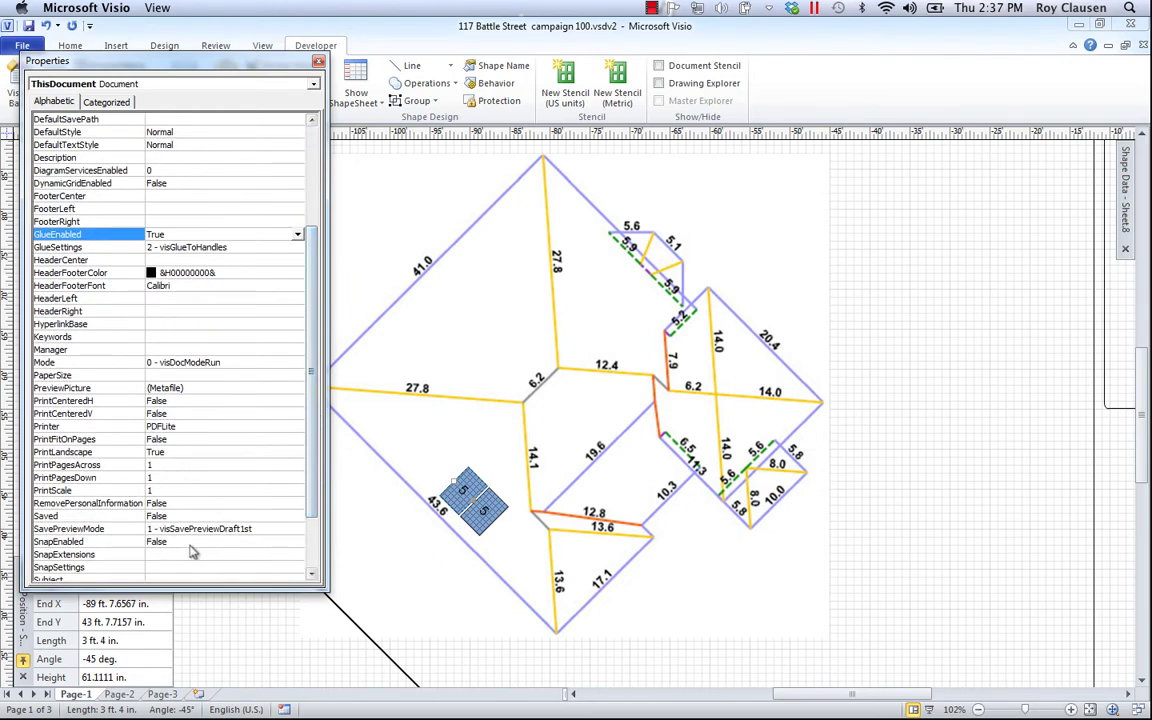
left_click(174, 541)
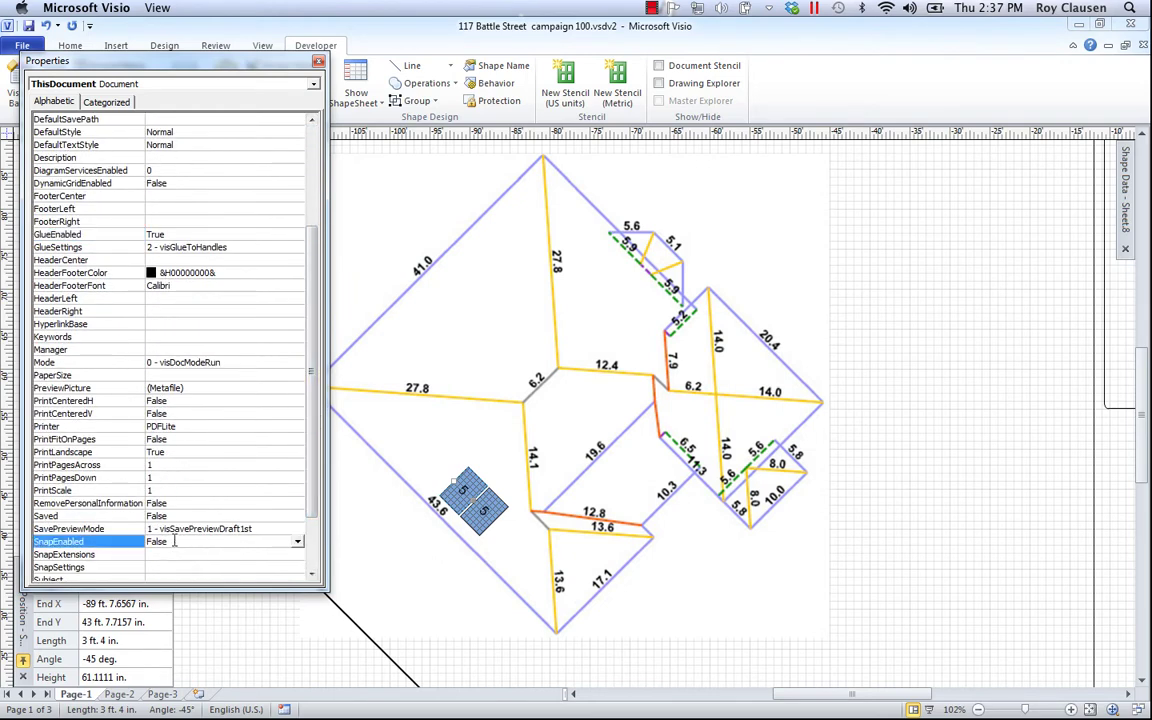
left_click(297, 542)
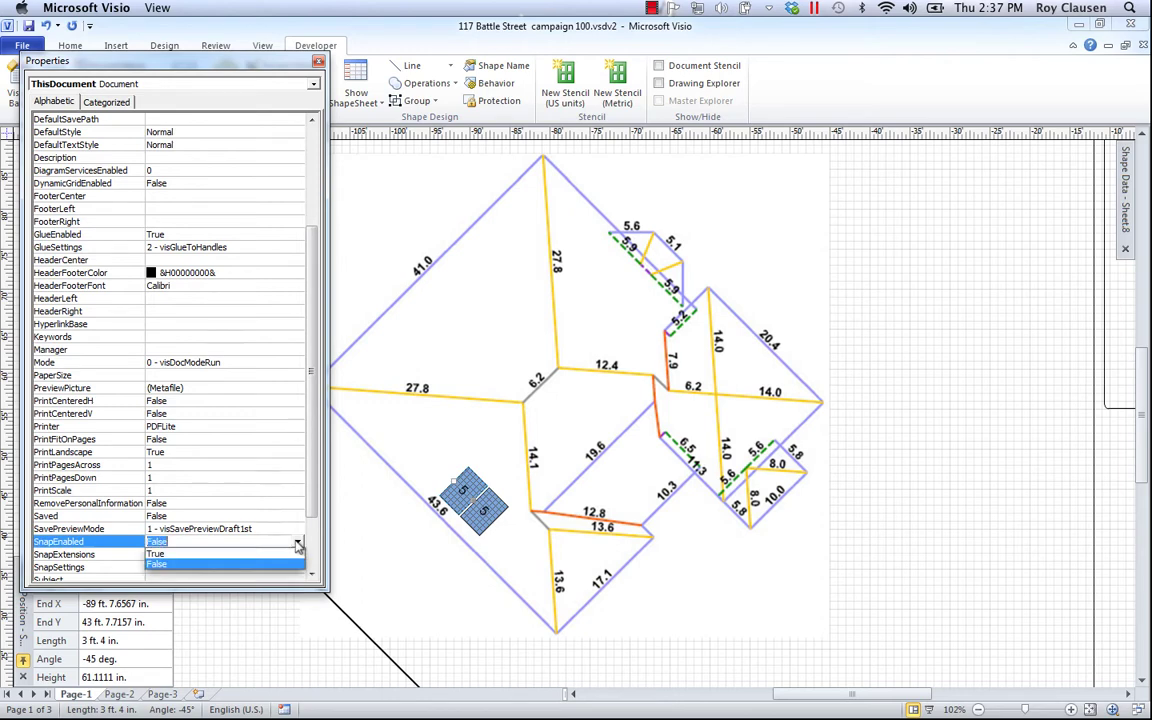
left_click(217, 556)
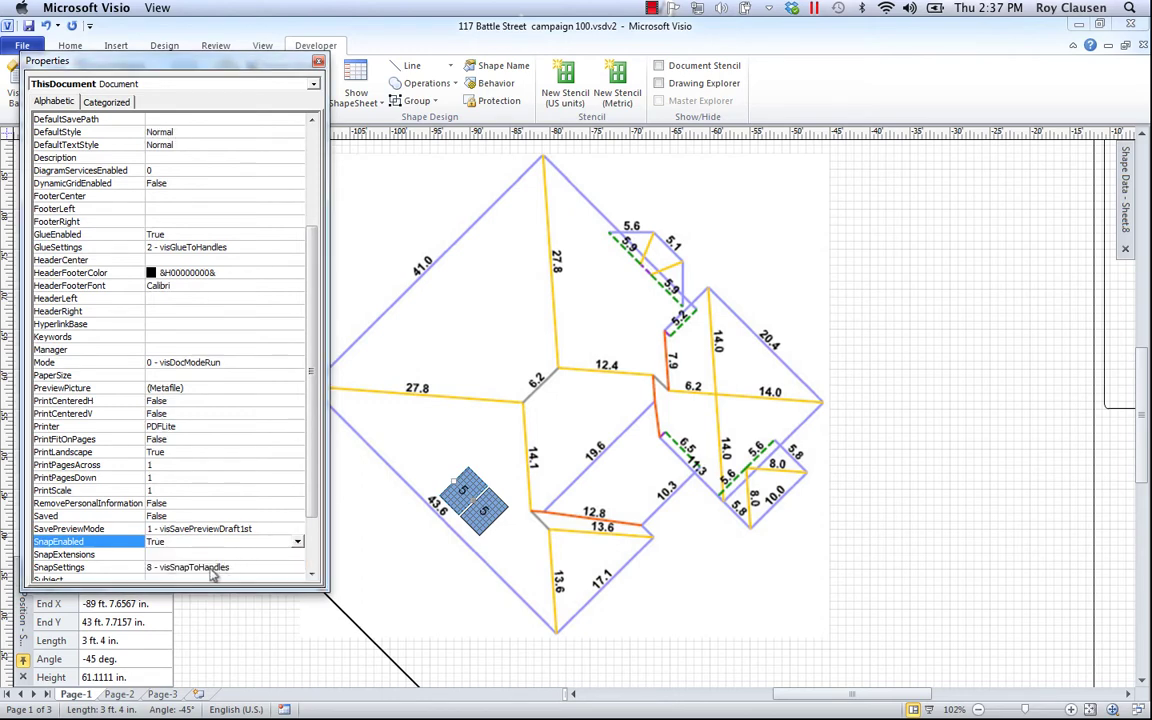
left_click(318, 63)
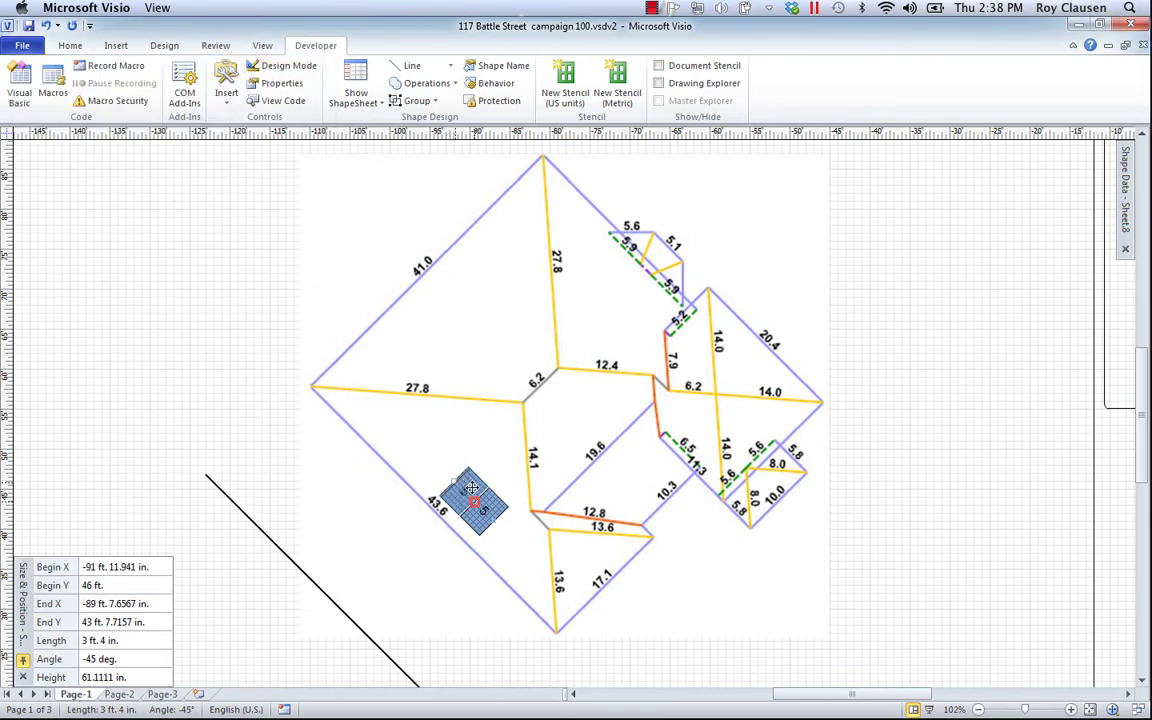
Align a panel in the edge row, move one module mid-roof at 45°, and copy it
mouse_move(451, 473)
left_mouse_down()
mouse_move(471, 490)
mouse_move(414, 441)
left_mouse_up()
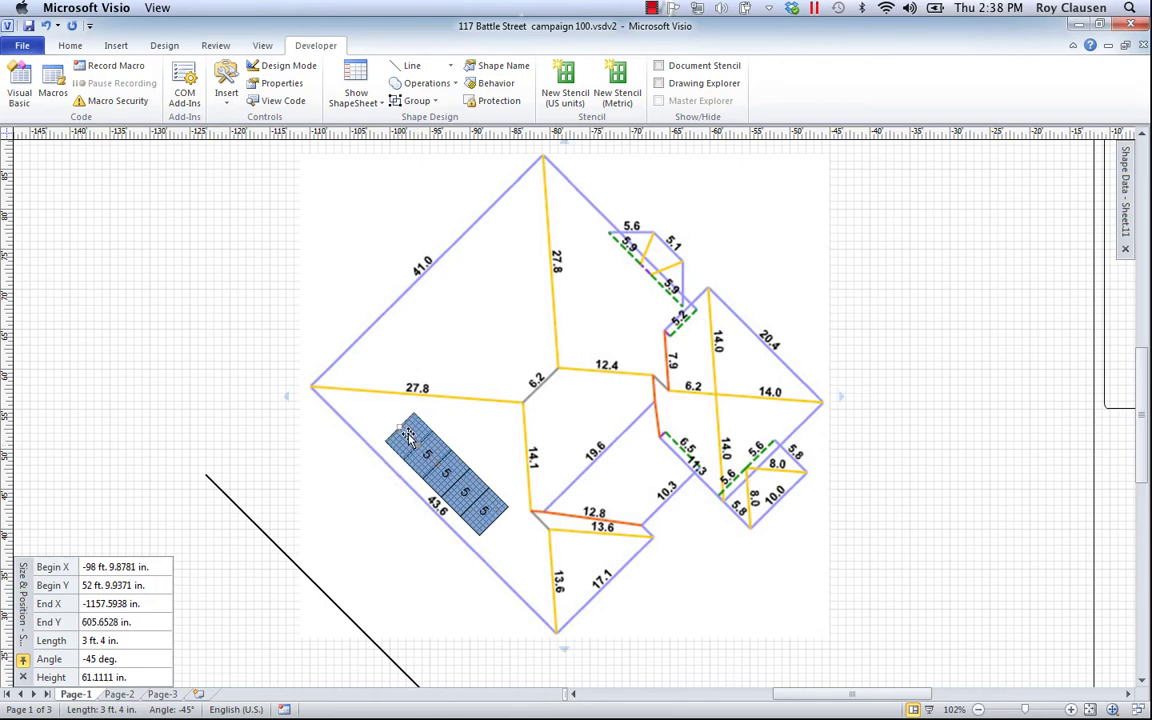
left_click_drag(408, 437, 565, 425)
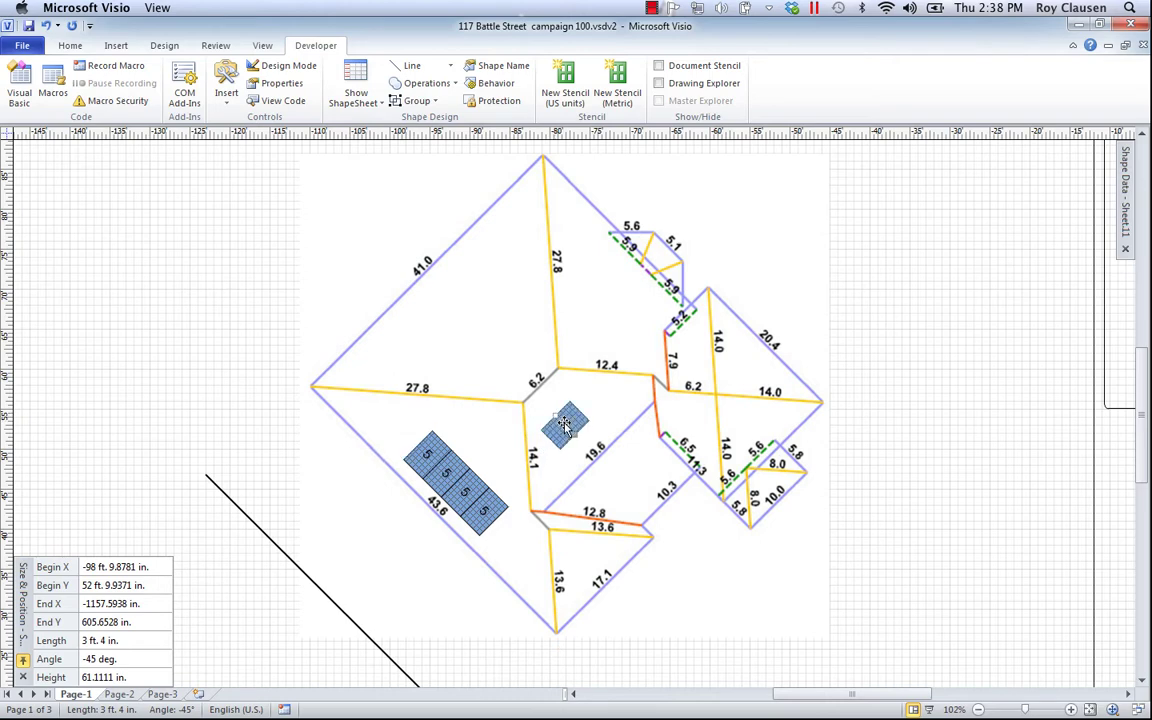
left_click(106, 661)
type("45")
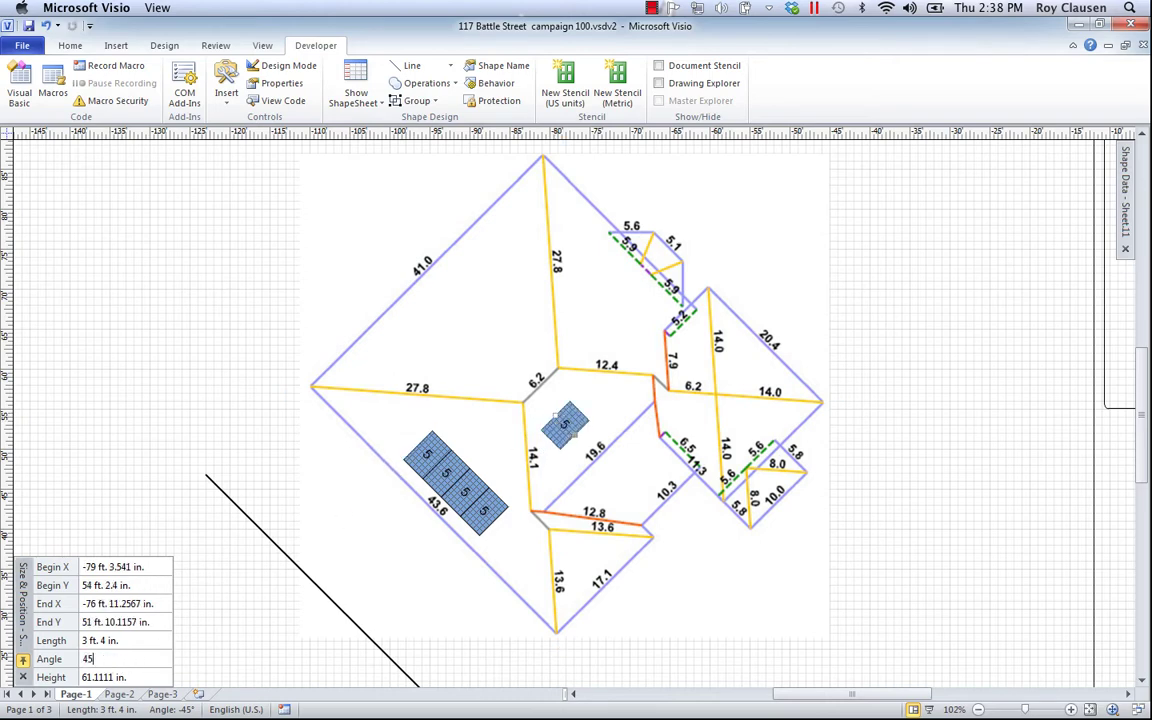
key("Return")
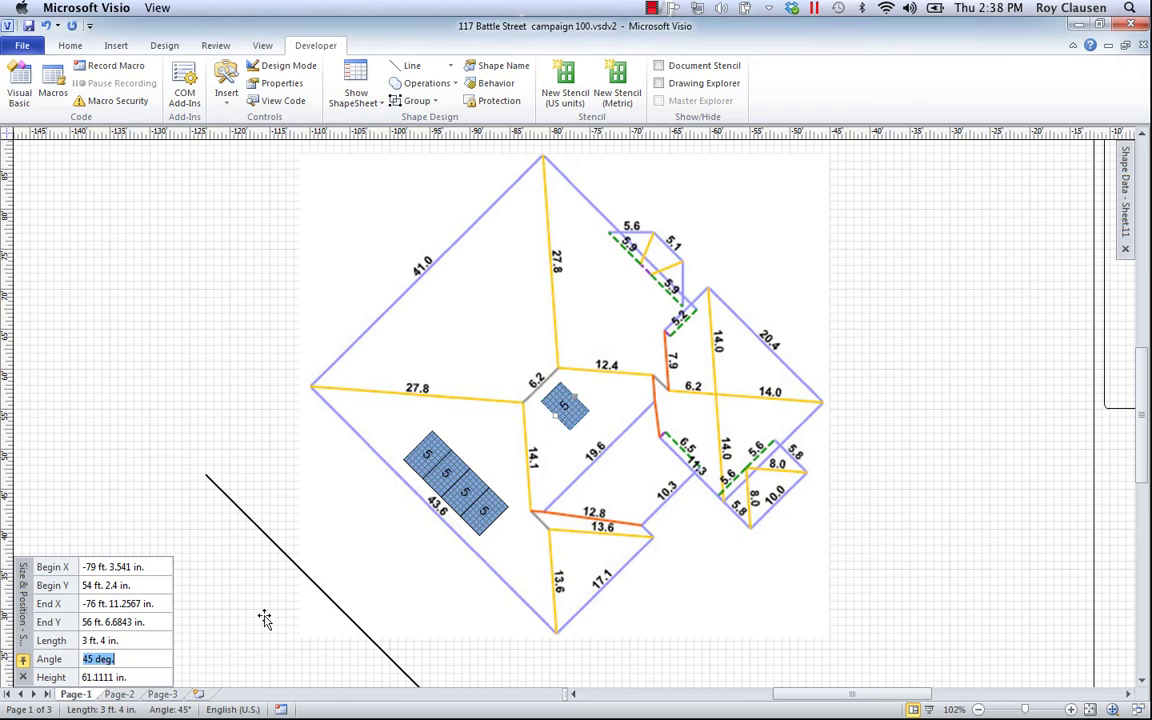
left_click_drag(566, 412, 588, 440)
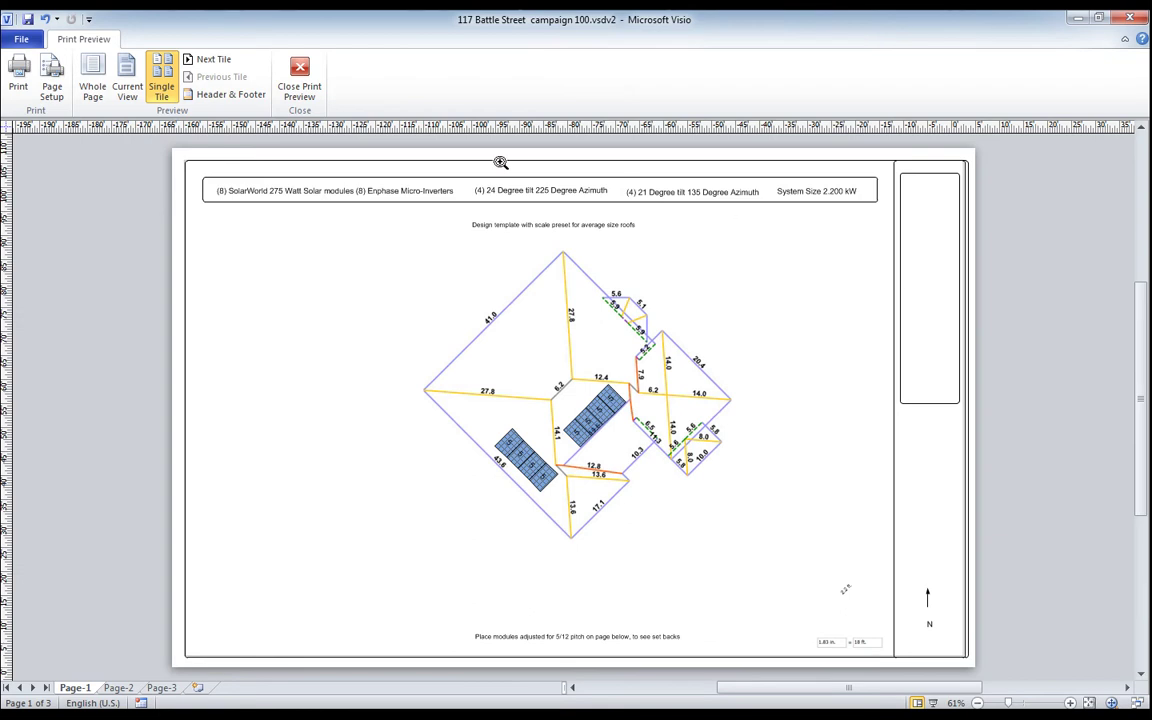
Exit print preview and return to the roof drawing view
left_click(300, 80)
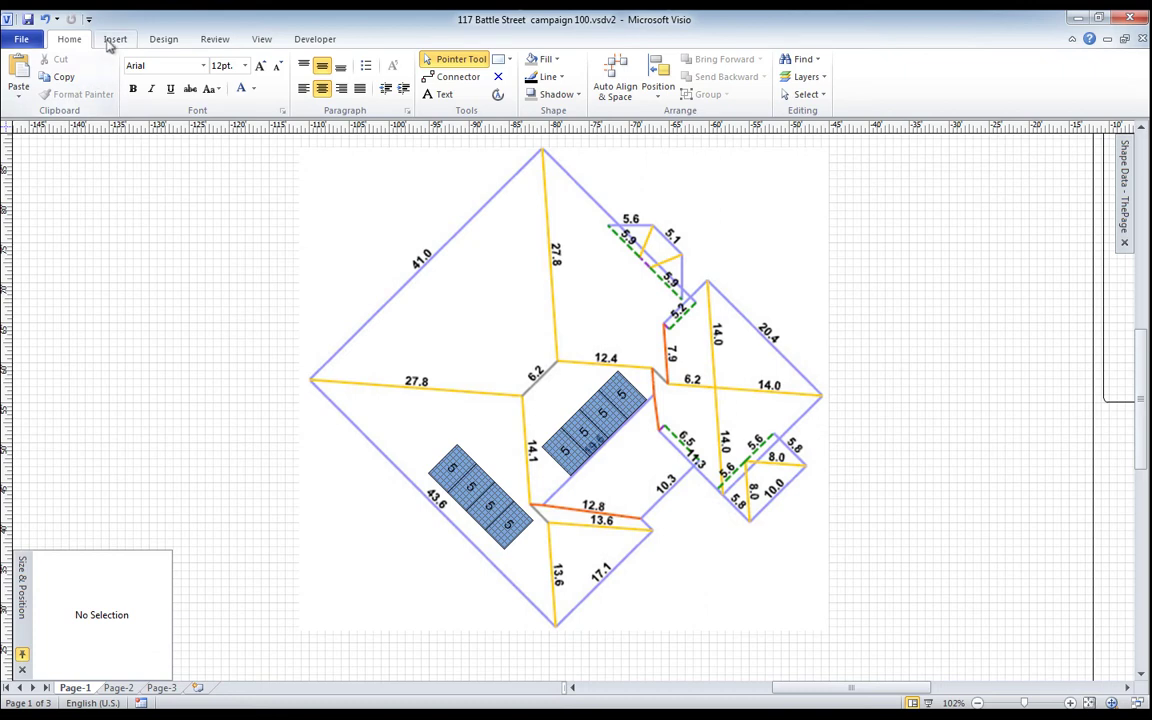
Insert the solar-resource heat map picture 003 into the drawing
left_click(114, 38)
left_click(58, 72)
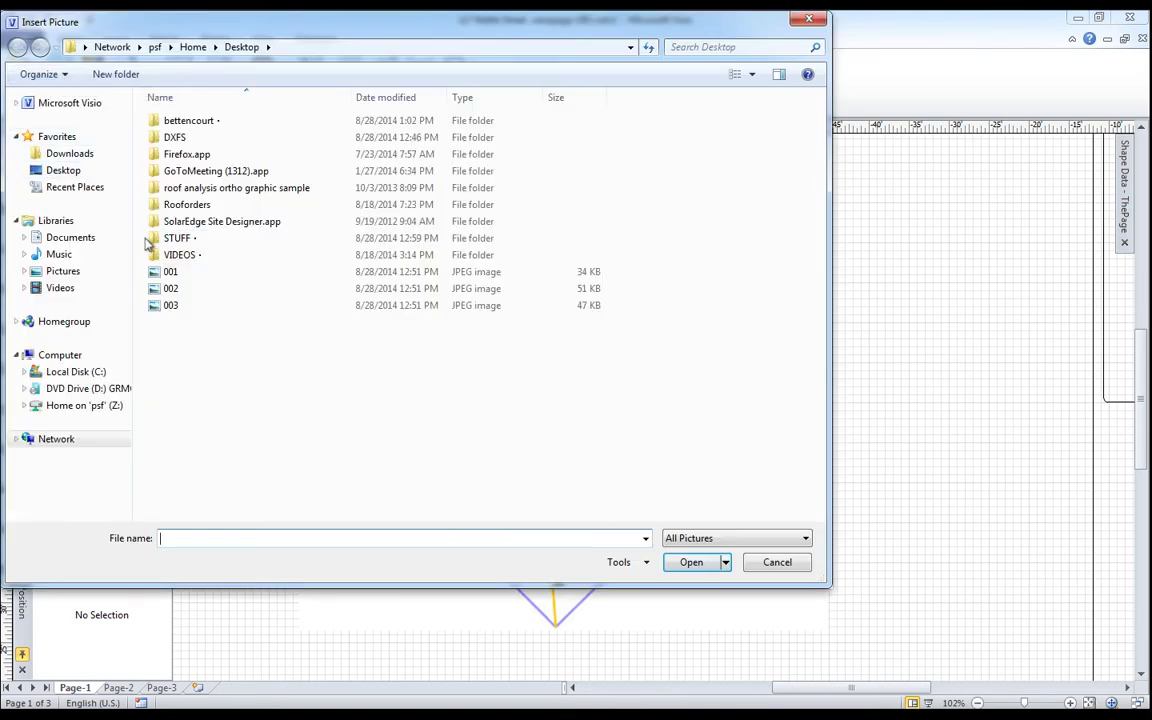
left_click(167, 308)
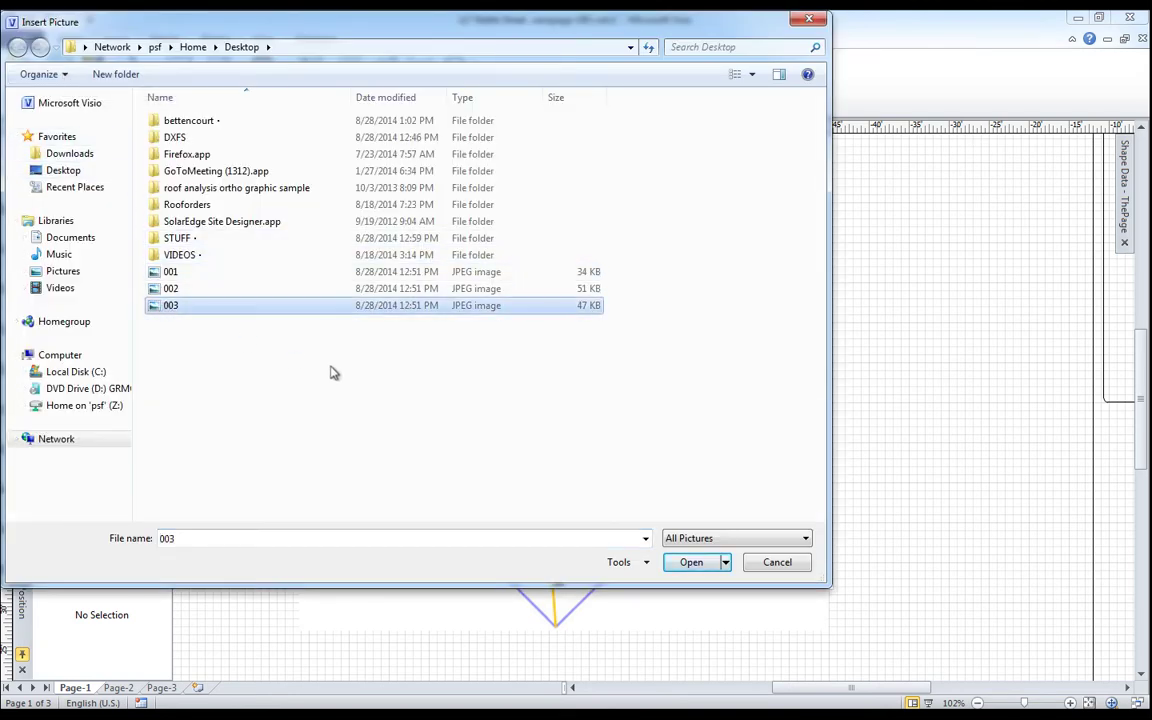
left_click(692, 563)
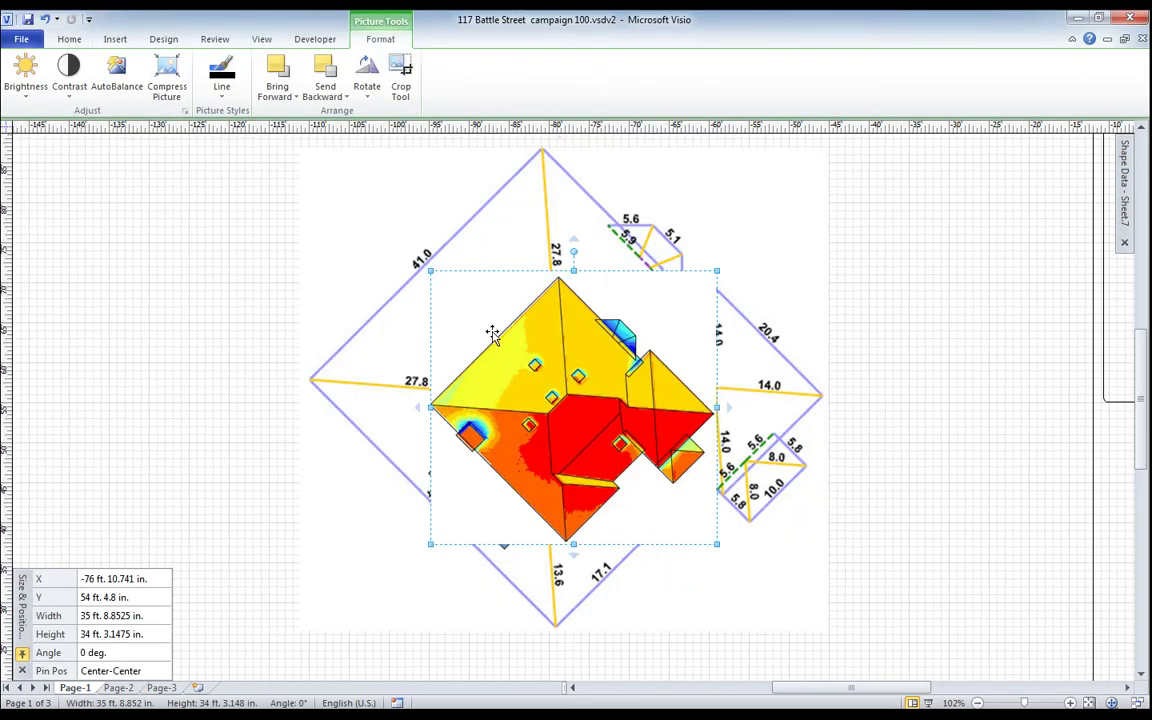
Assign the inserted heat map picture to the 'annual' layer
left_click(66, 40)
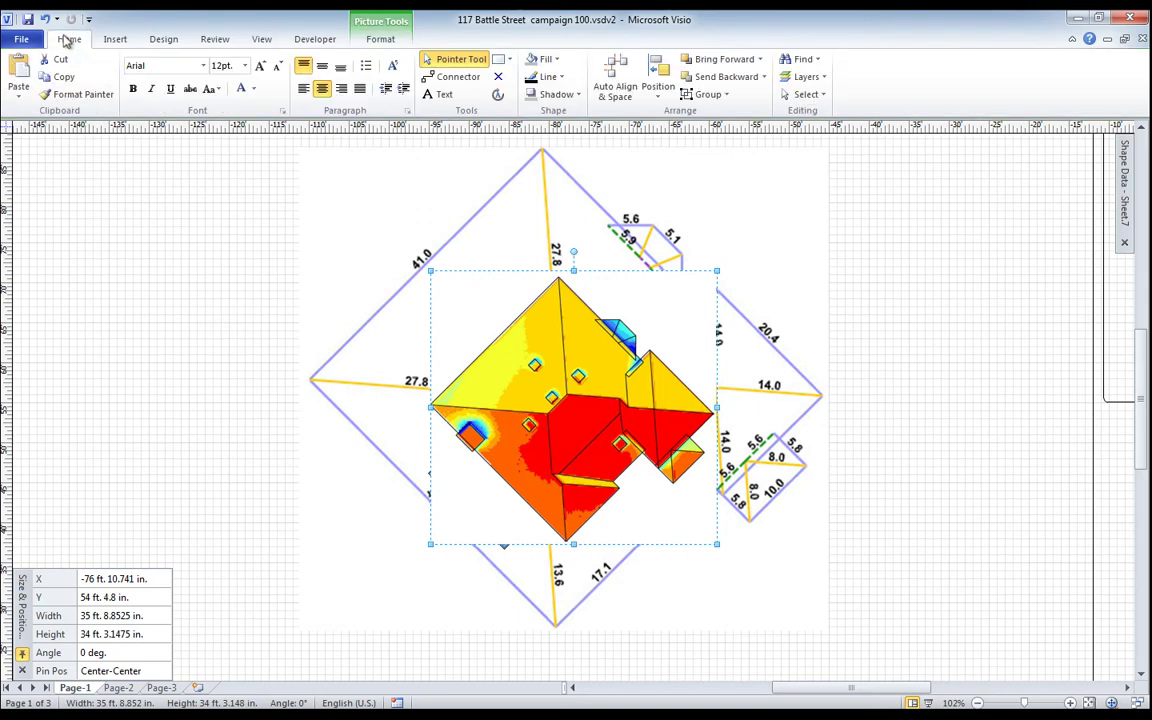
left_click(824, 80)
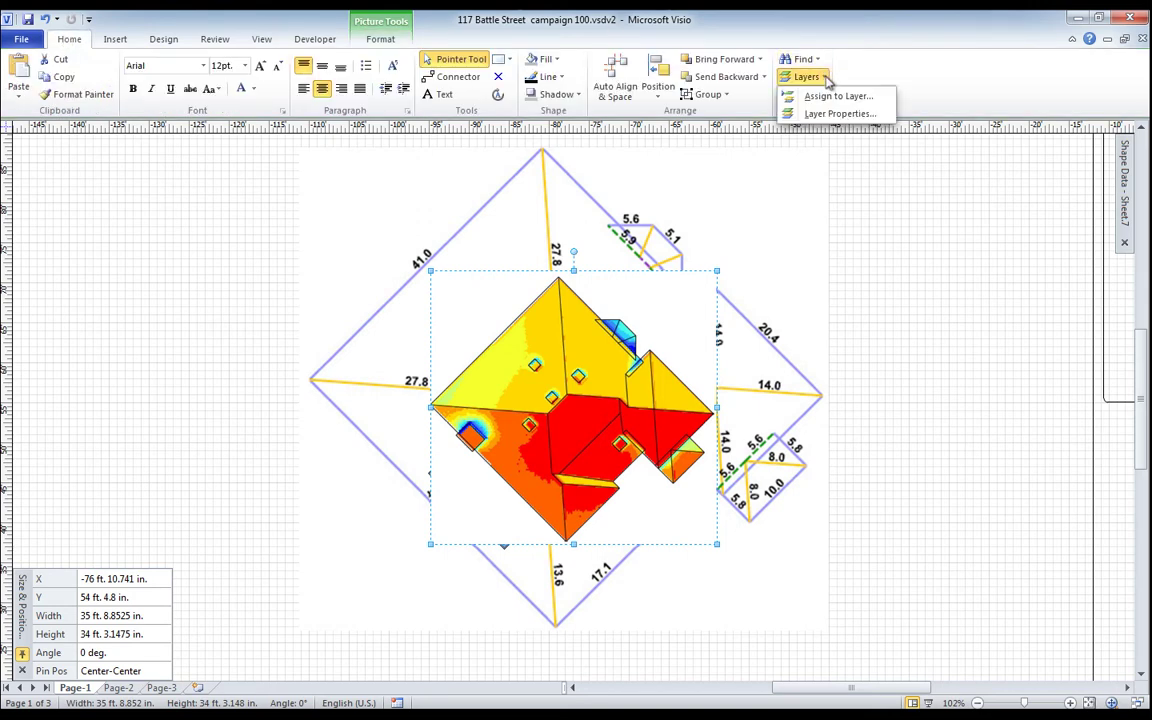
left_click(815, 96)
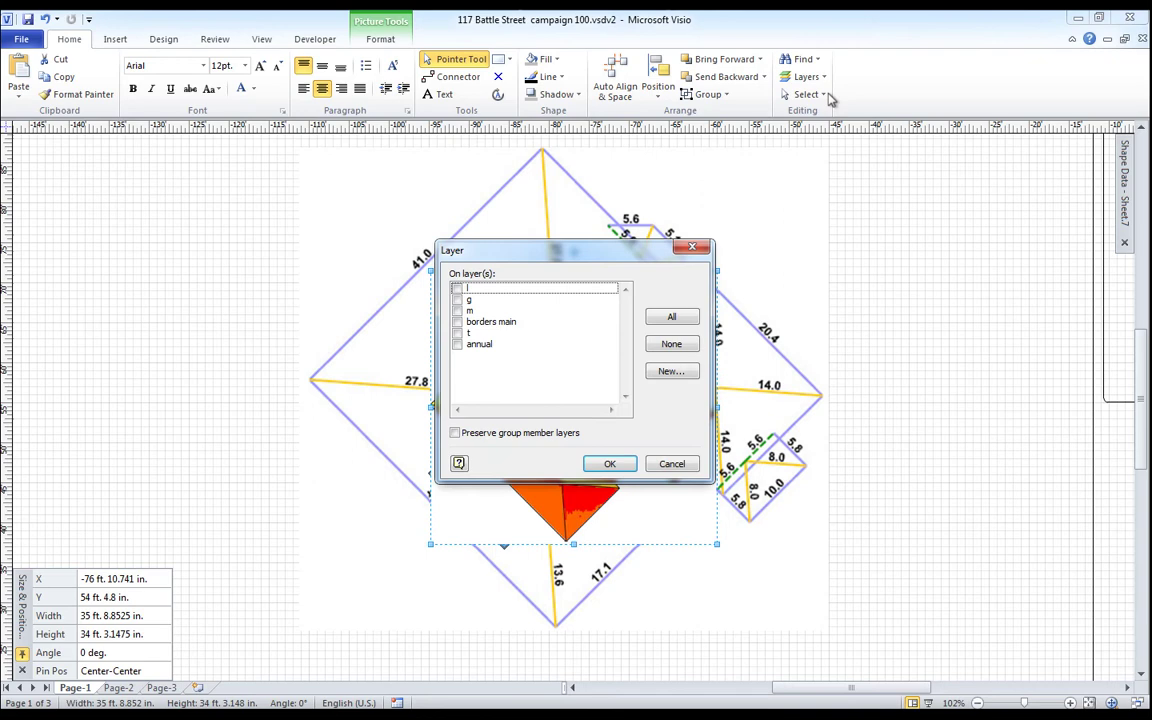
left_click(457, 344)
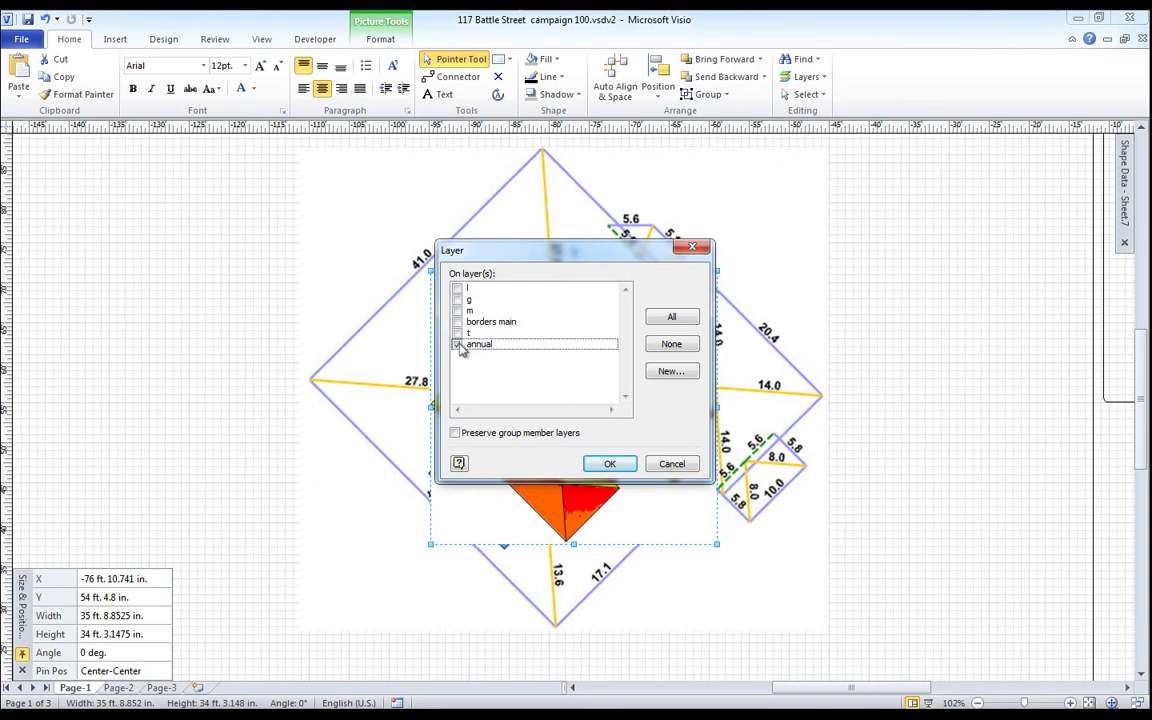
left_click(594, 463)
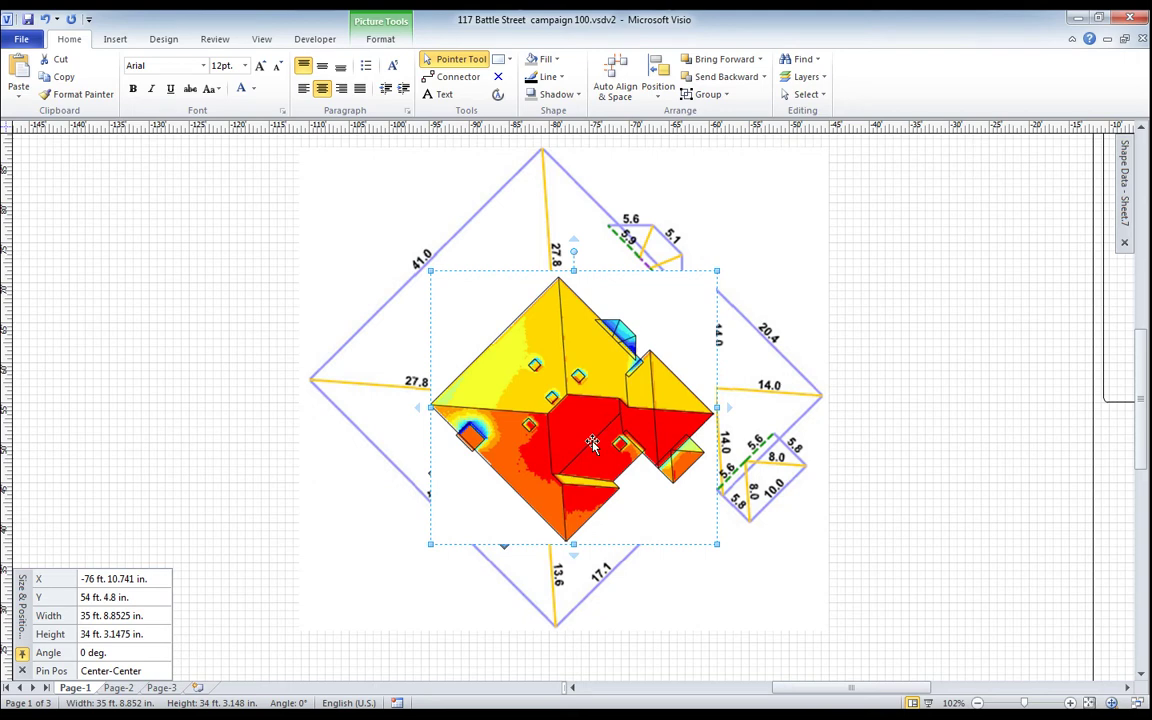
Stretch the heat map to about 66 by 63 feet and align it over the roof outline
right_click(592, 446)
left_click_drag(418, 262, 276, 126)
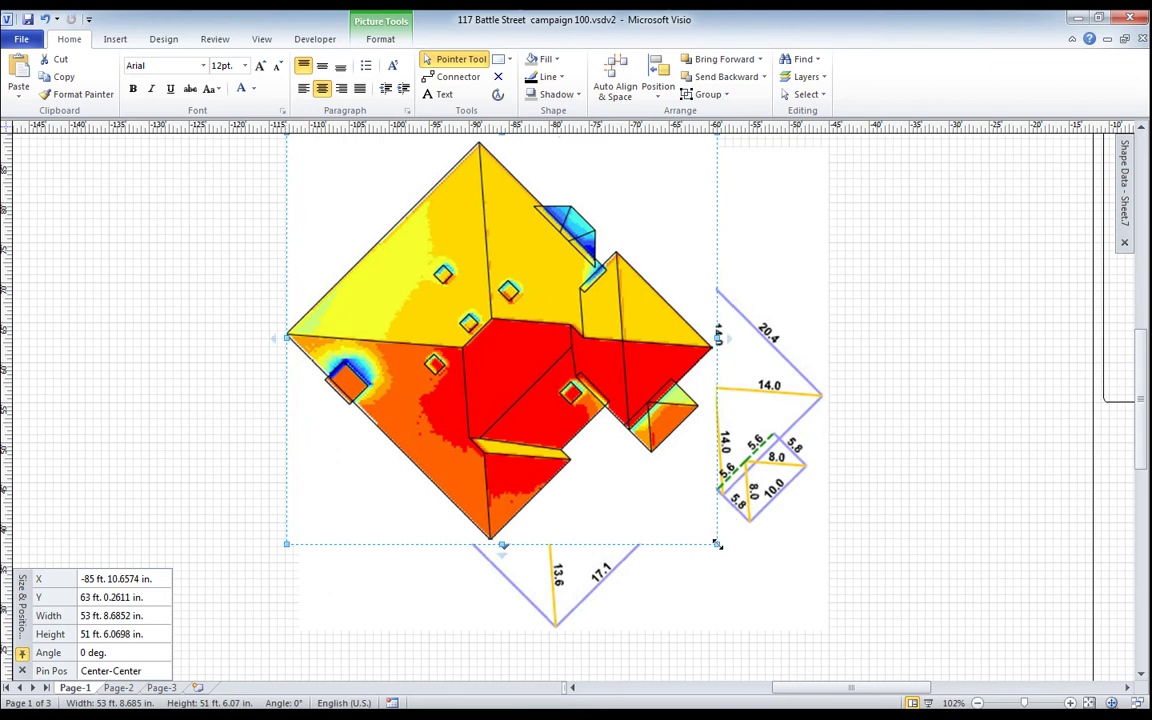
left_click_drag(716, 544, 814, 587)
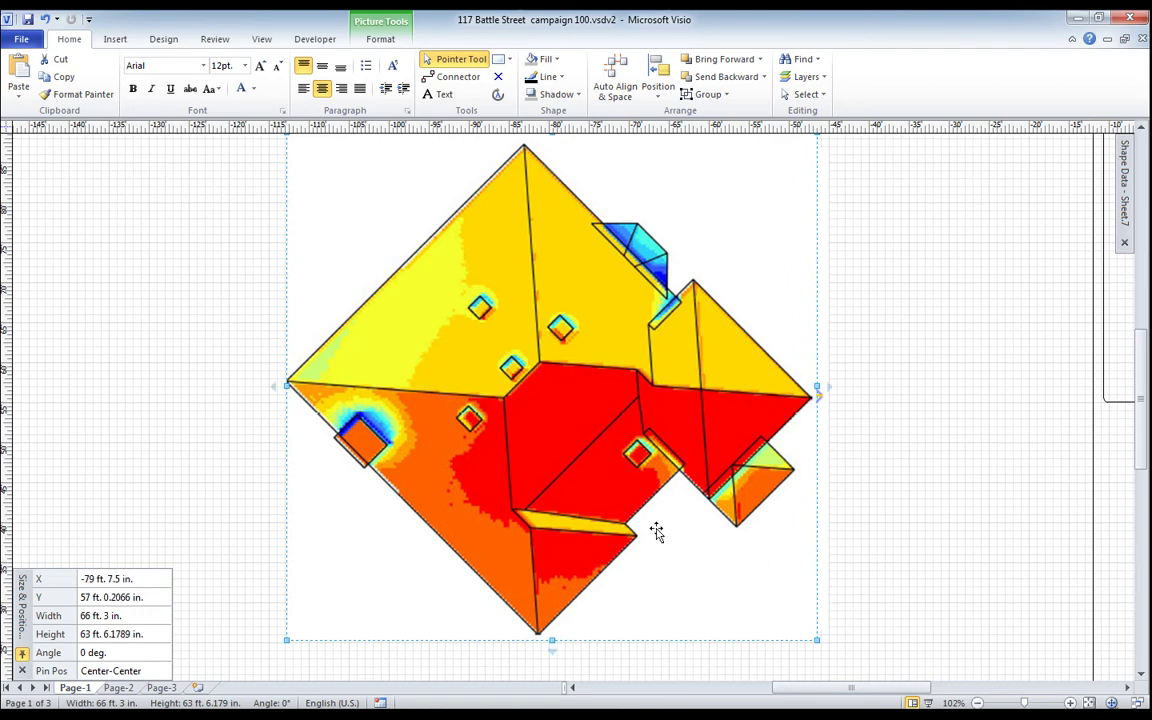
left_click_drag(656, 531, 663, 527)
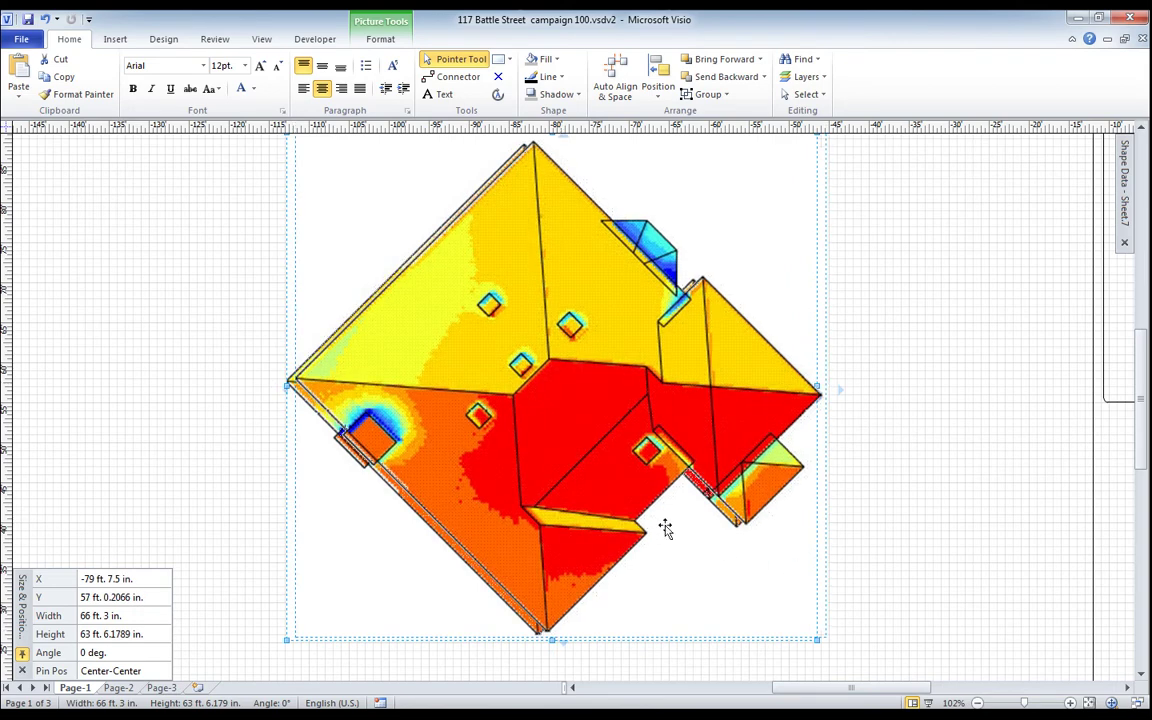
scroll(607, 574, "down", 3)
scroll(607, 574, "up", 5)
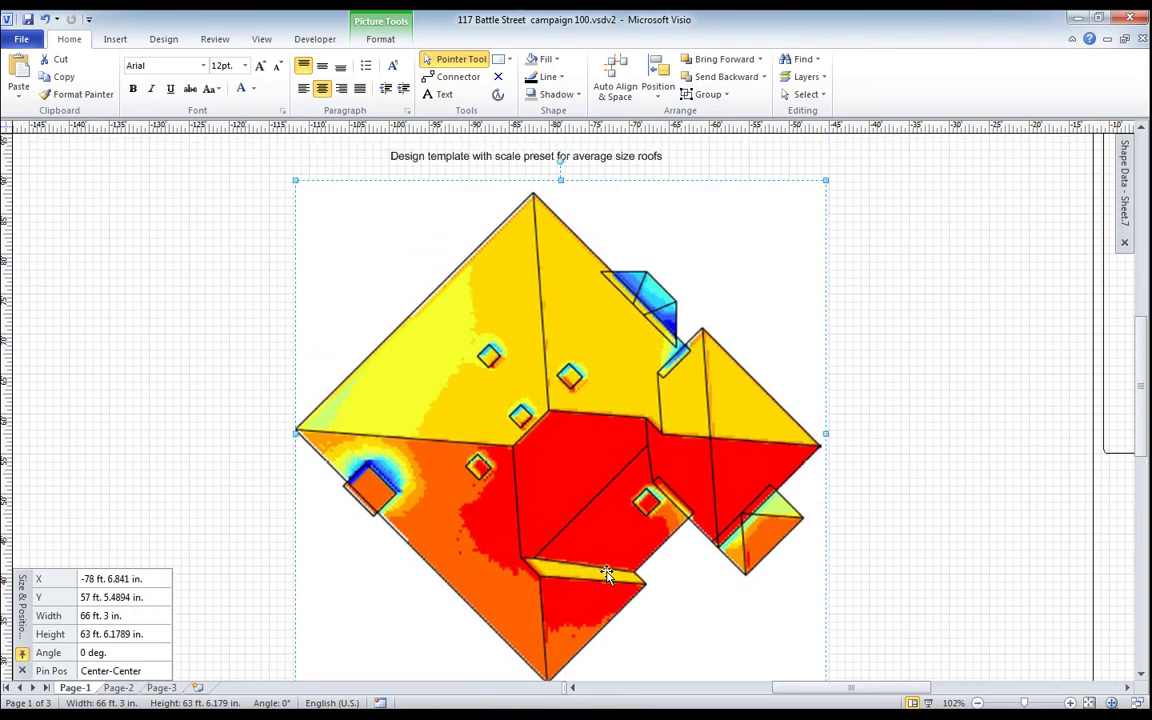
left_click(1044, 391)
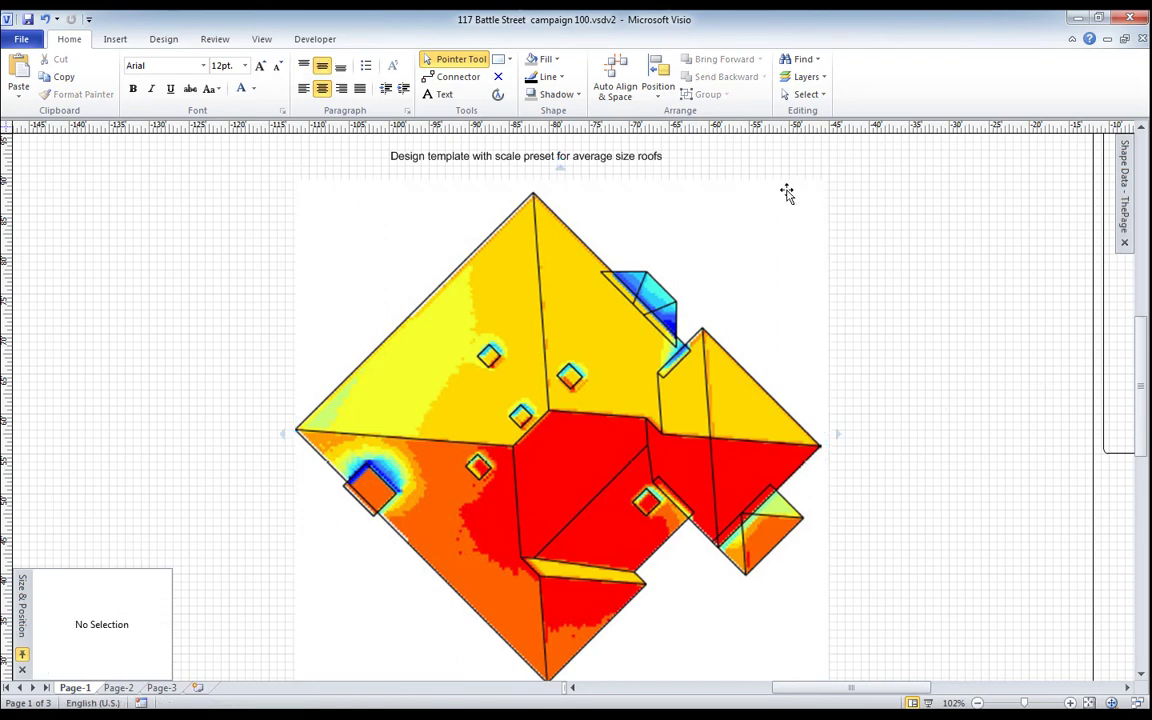
Draw a roughly 44 ft 4 in line at −45° along the heat map's lower-left roof edge
left_click(311, 39)
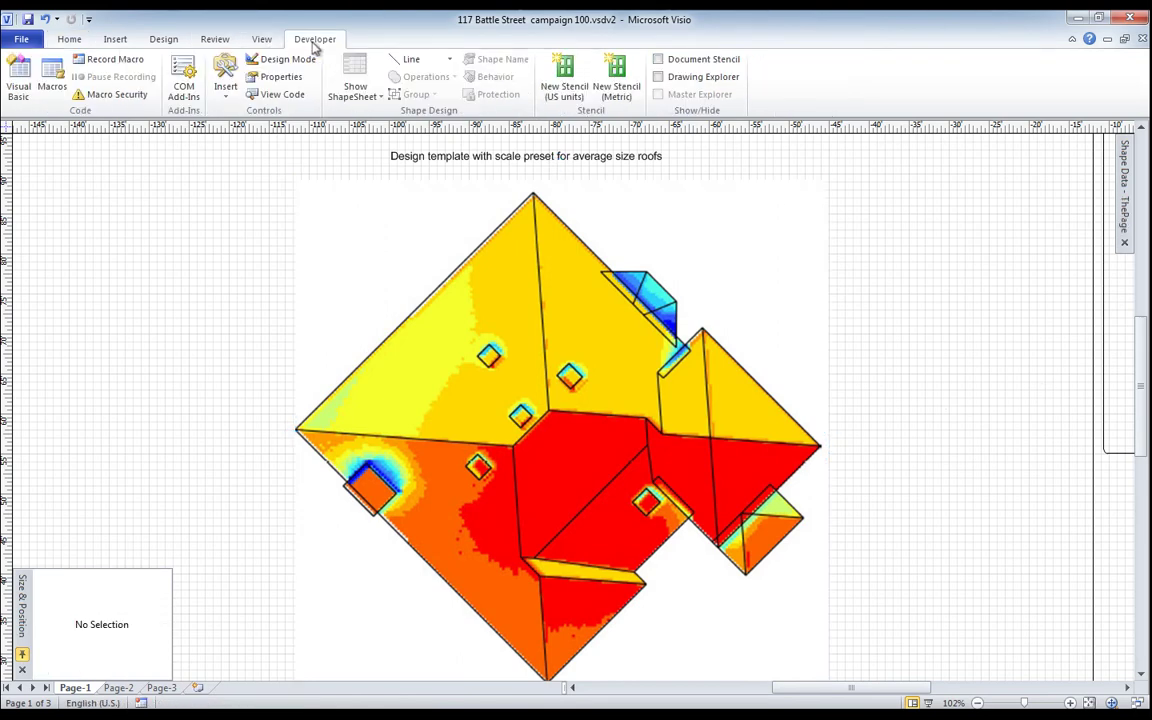
left_click(450, 60)
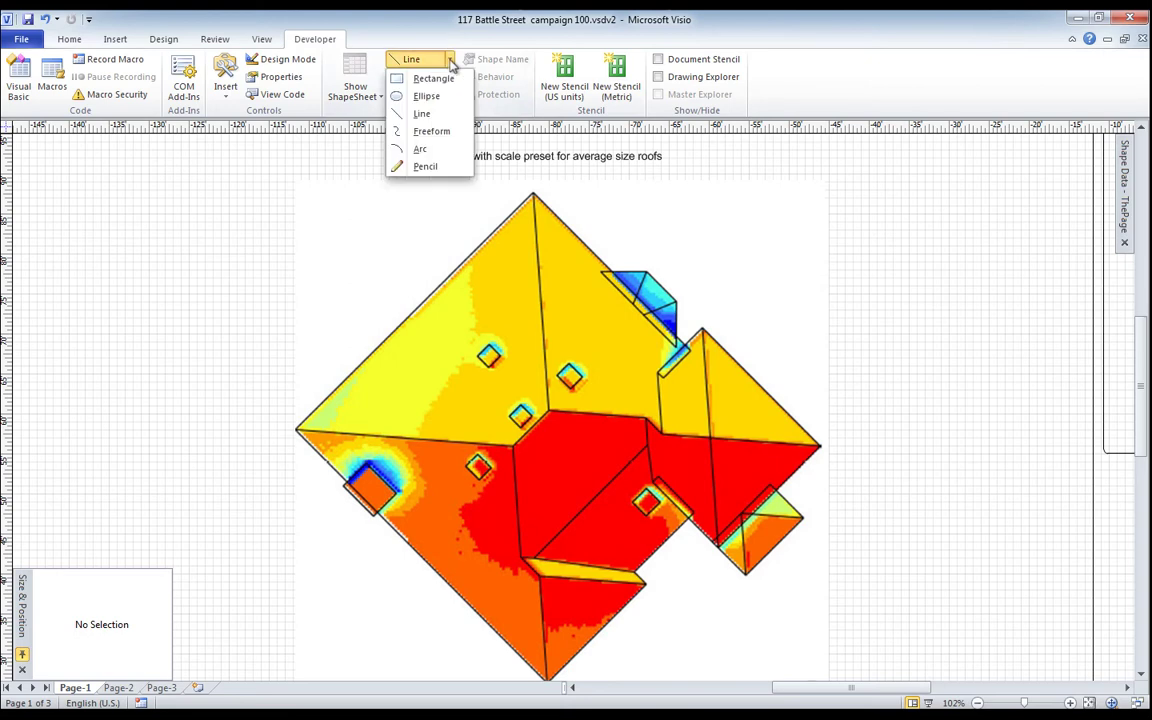
left_click(422, 114)
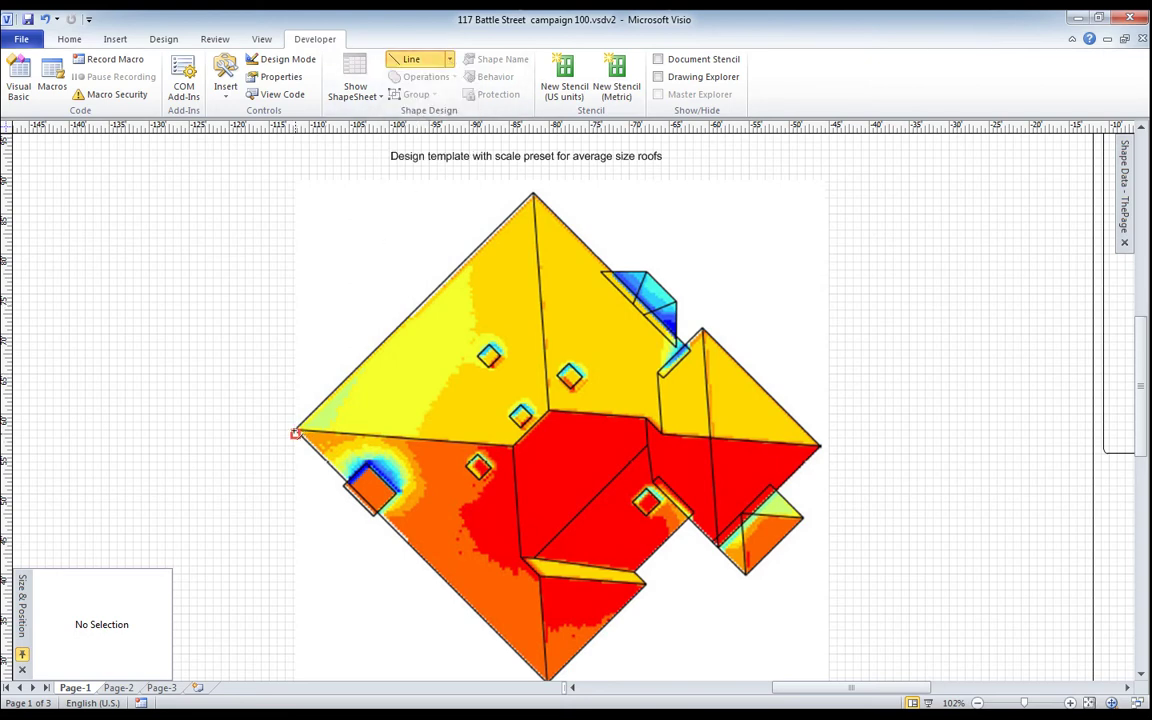
mouse_move(295, 433)
left_mouse_down()
mouse_move(537, 627)
mouse_move(546, 605)
left_mouse_up()
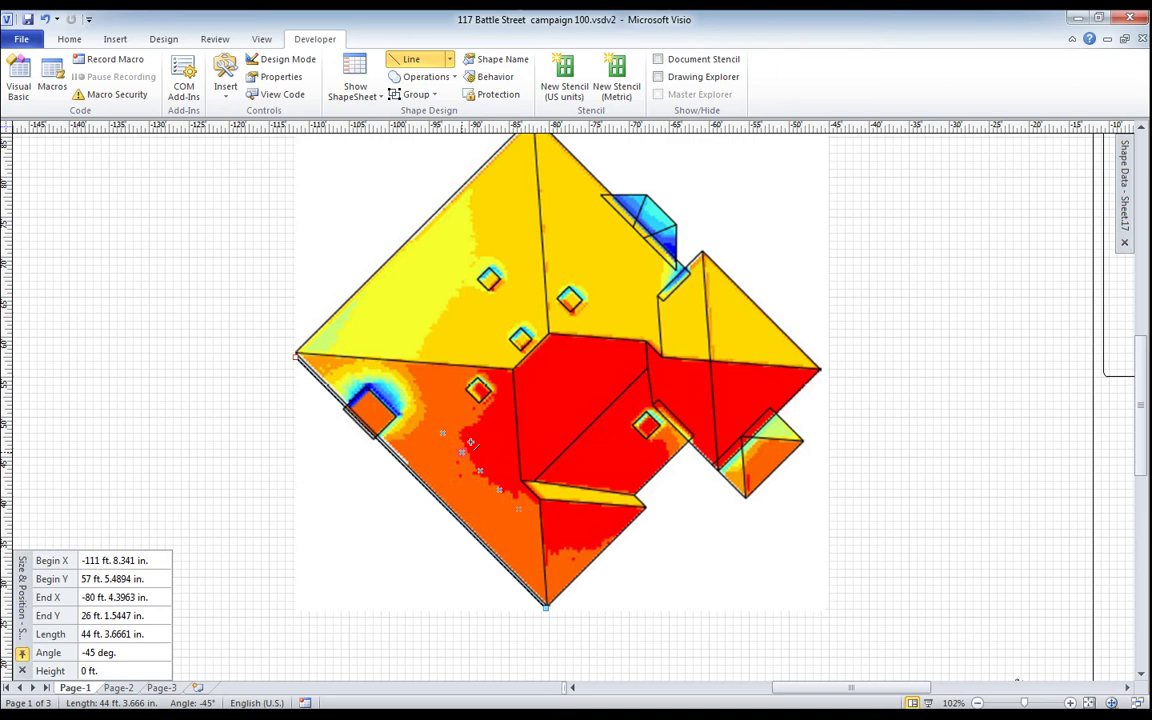
left_click(193, 291)
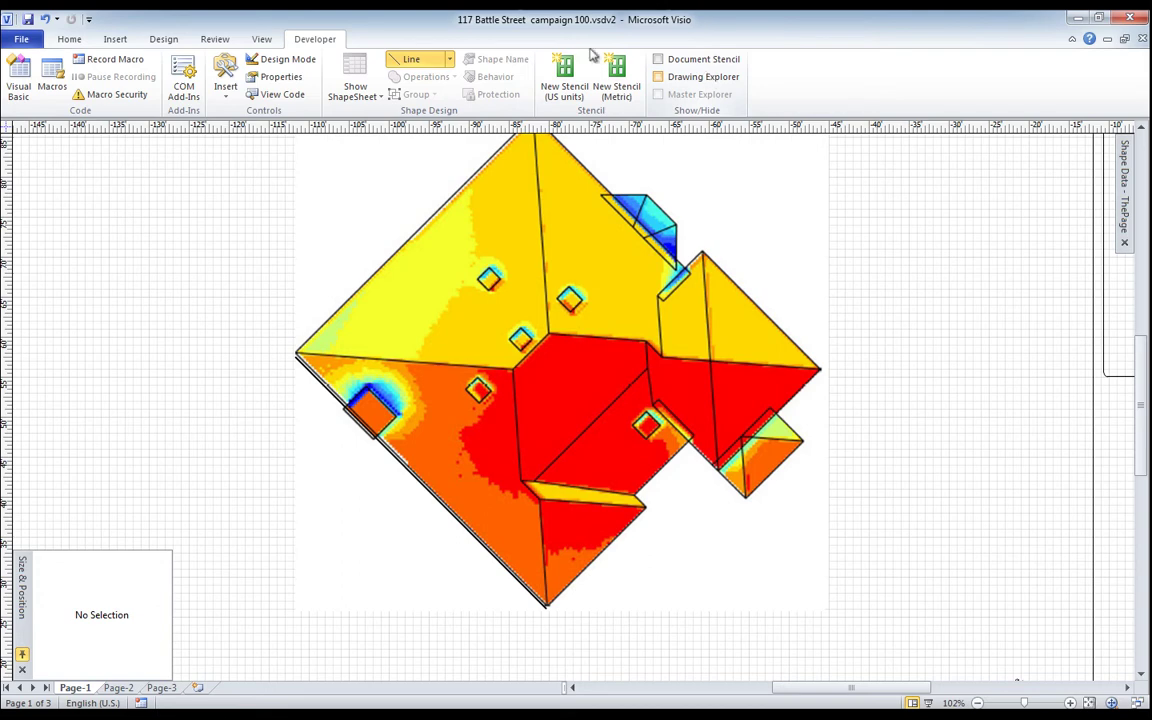
Turn off visibility of layer l in Layer Properties
left_click(66, 38)
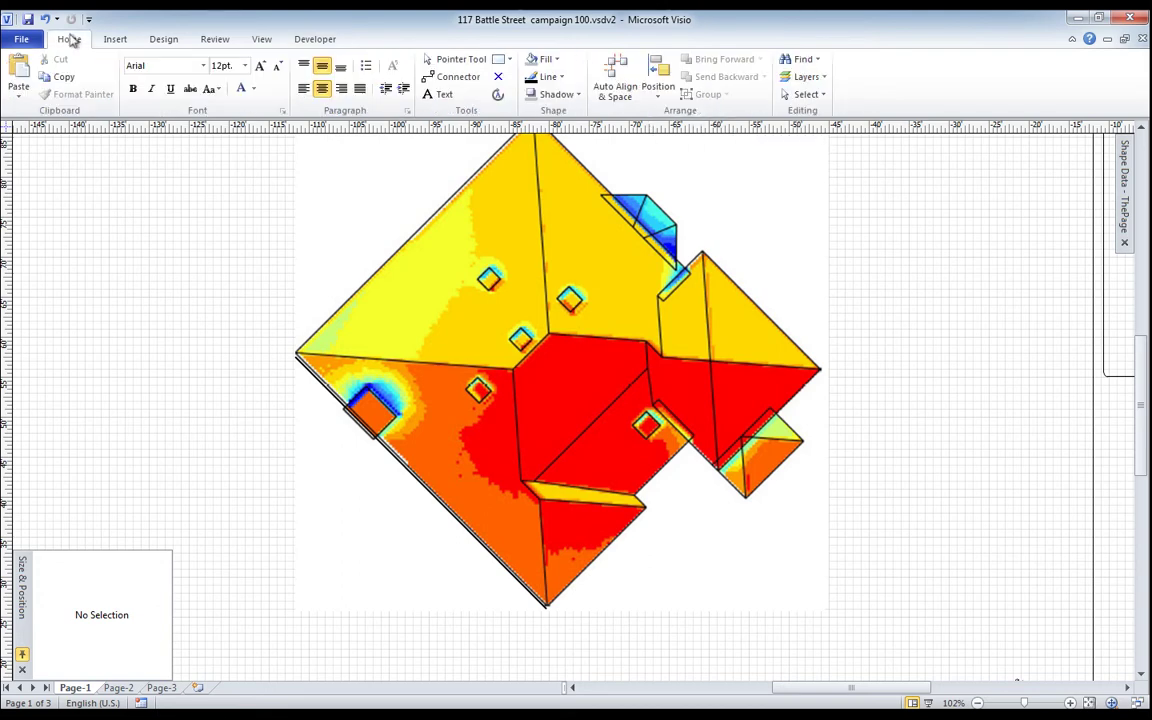
left_click(824, 80)
left_click(830, 114)
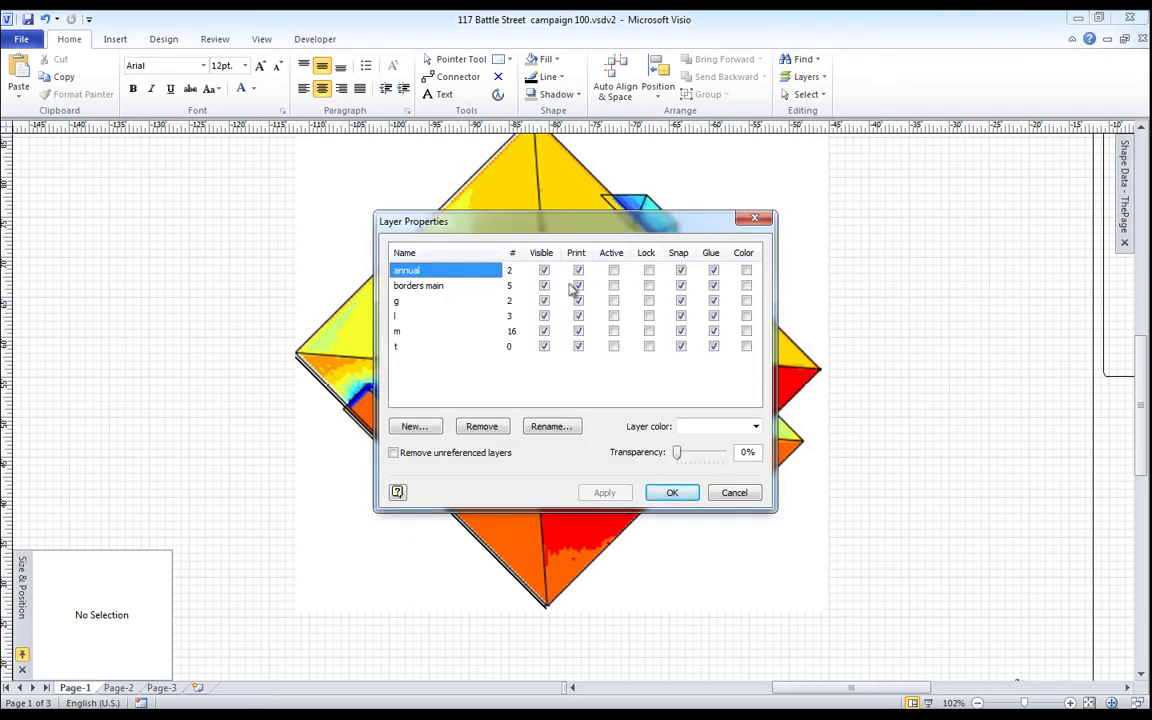
left_click(544, 316)
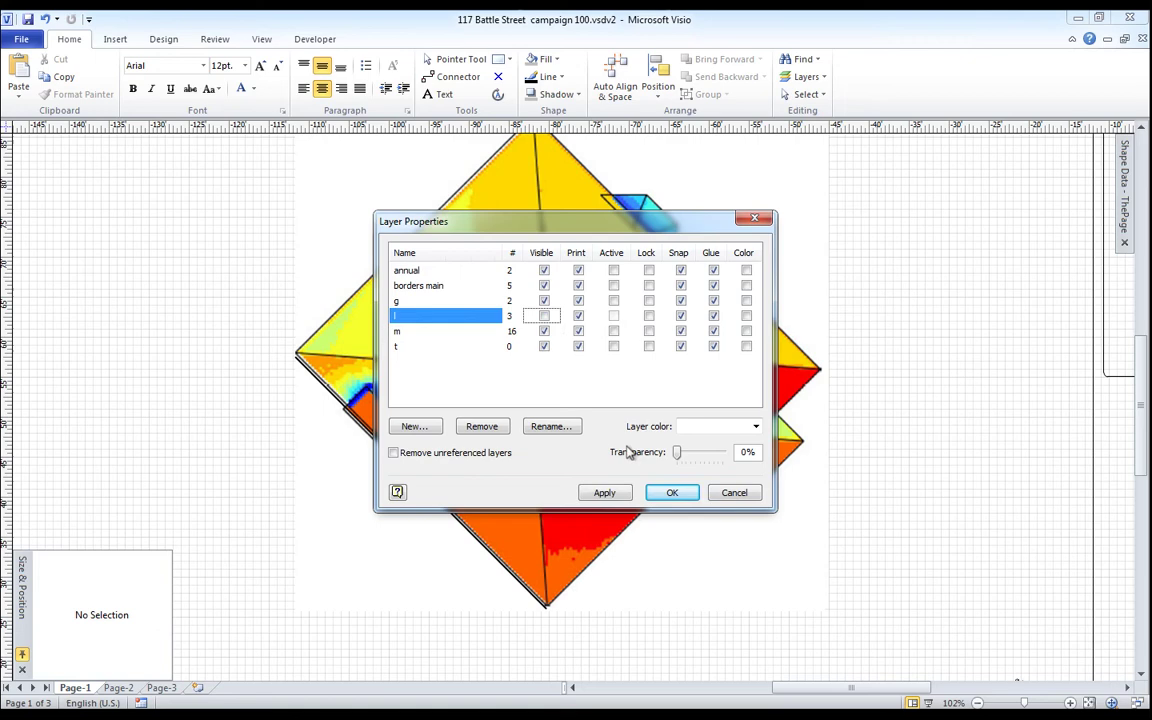
left_click(604, 493)
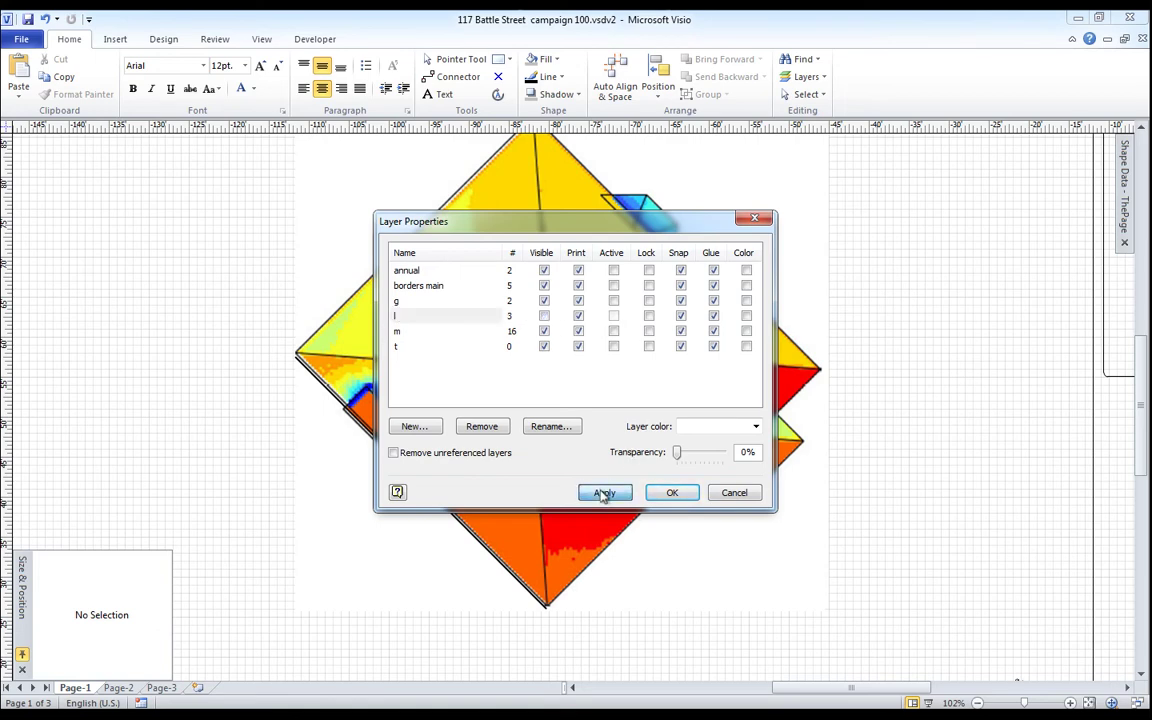
left_click(668, 492)
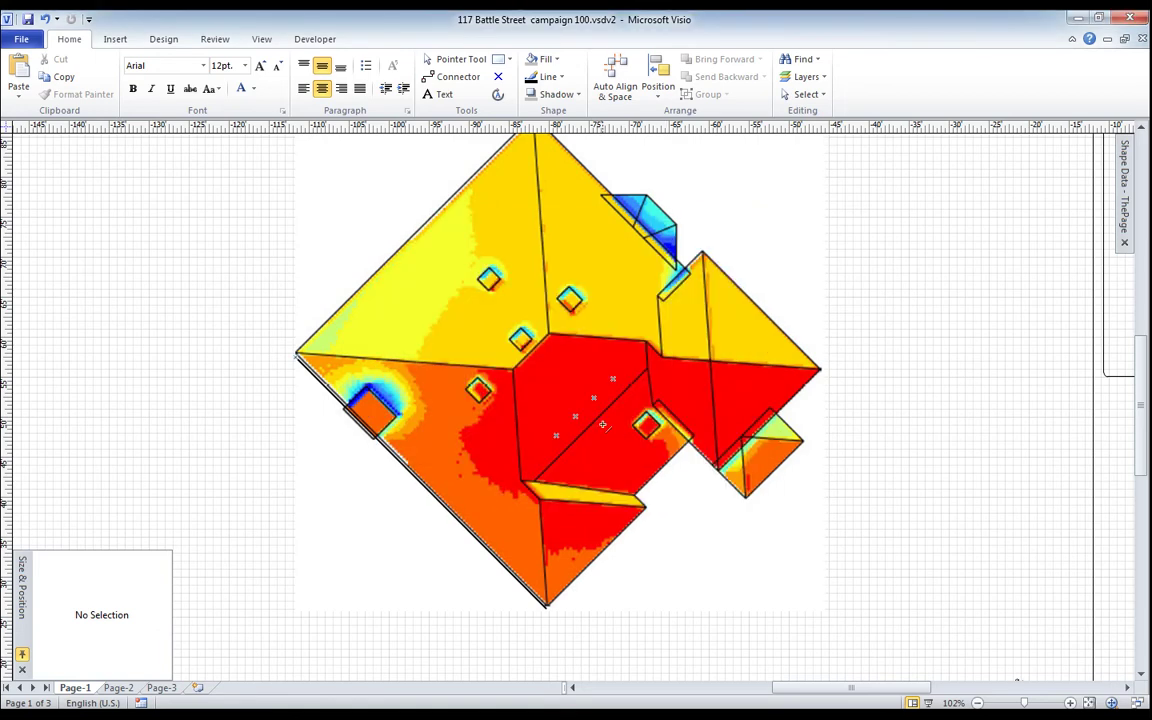
Send the heat map picture to the back and nudge it slightly right and up
right_click(603, 425)
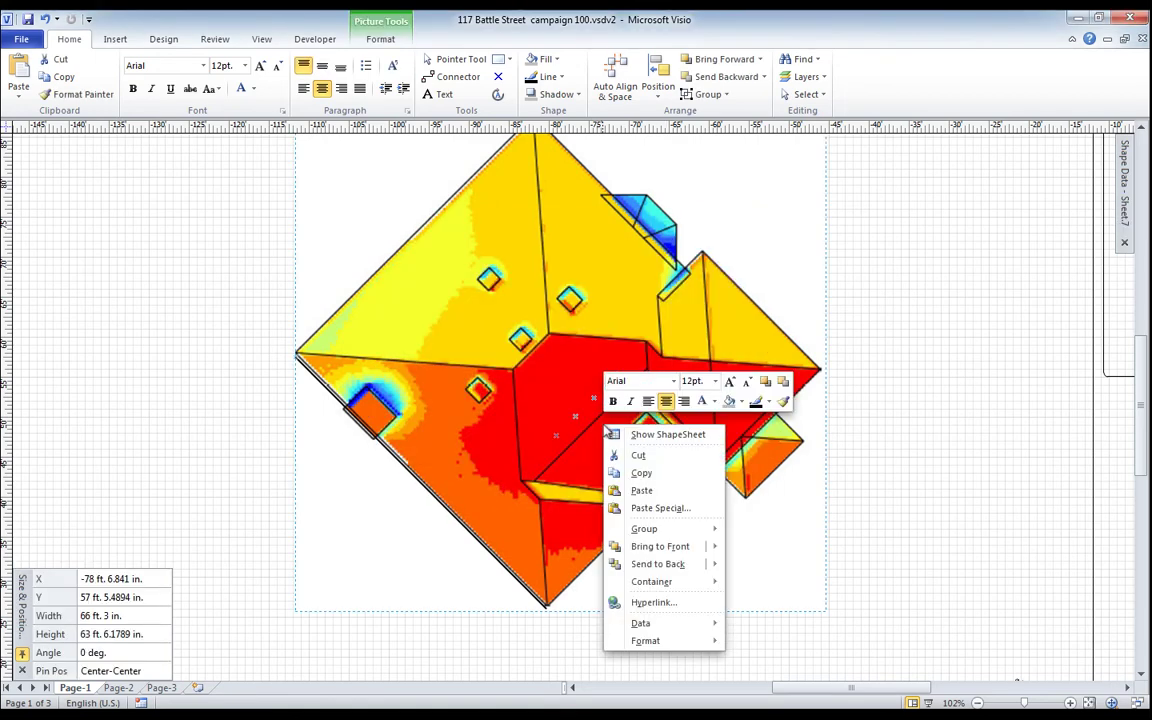
left_click(657, 565)
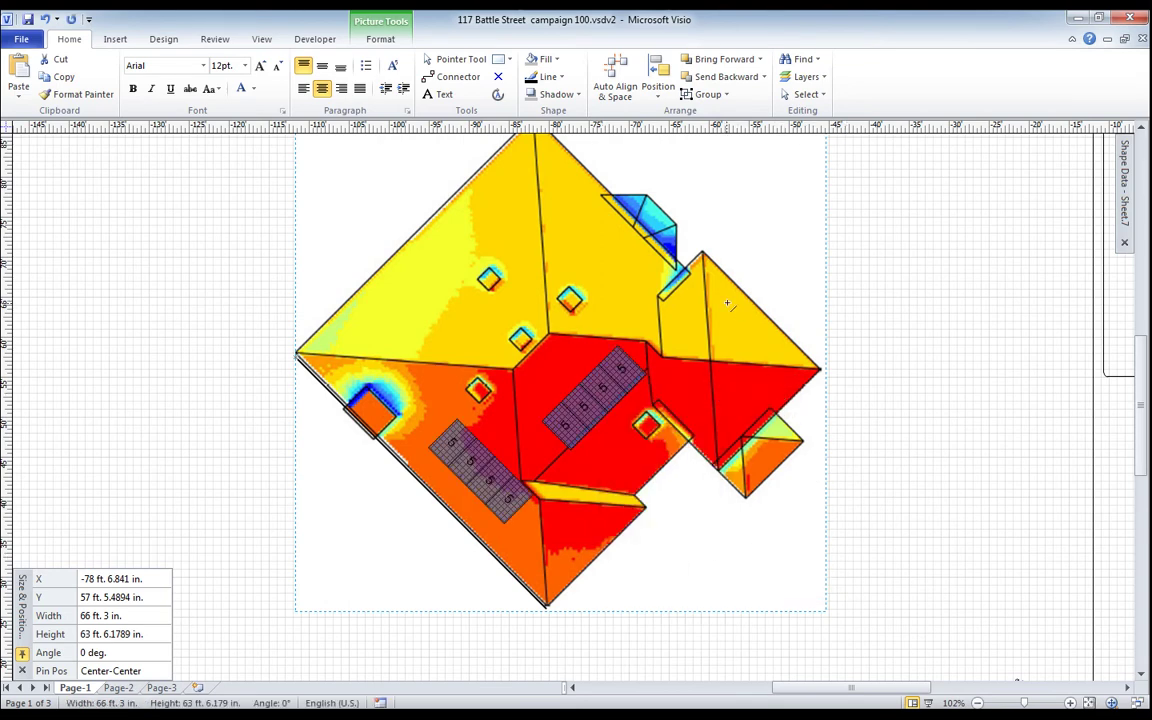
left_click(452, 59)
key("Escape")
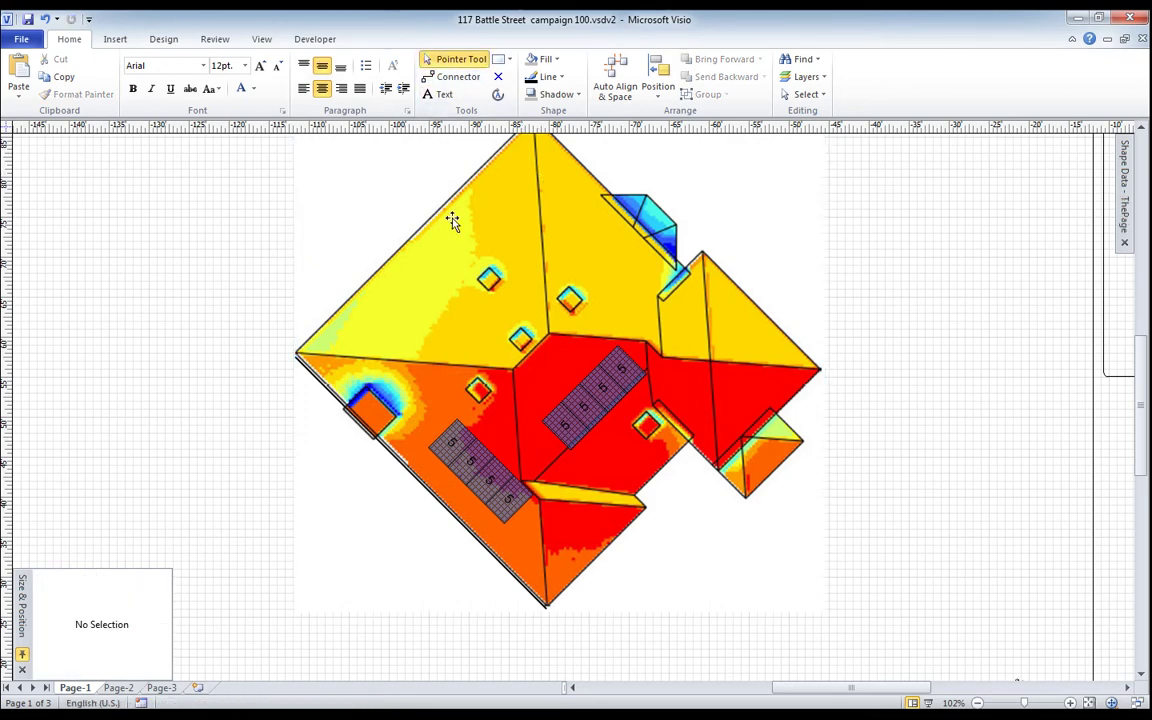
left_click(467, 229)
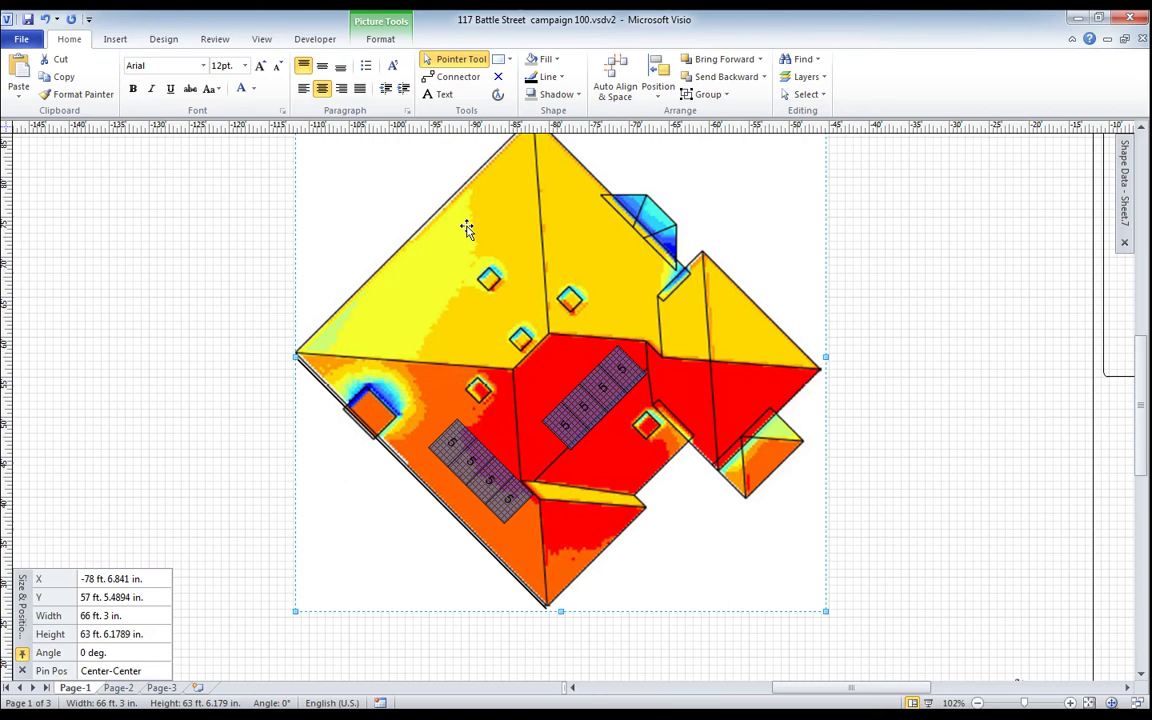
left_click_drag(467, 229, 476, 226)
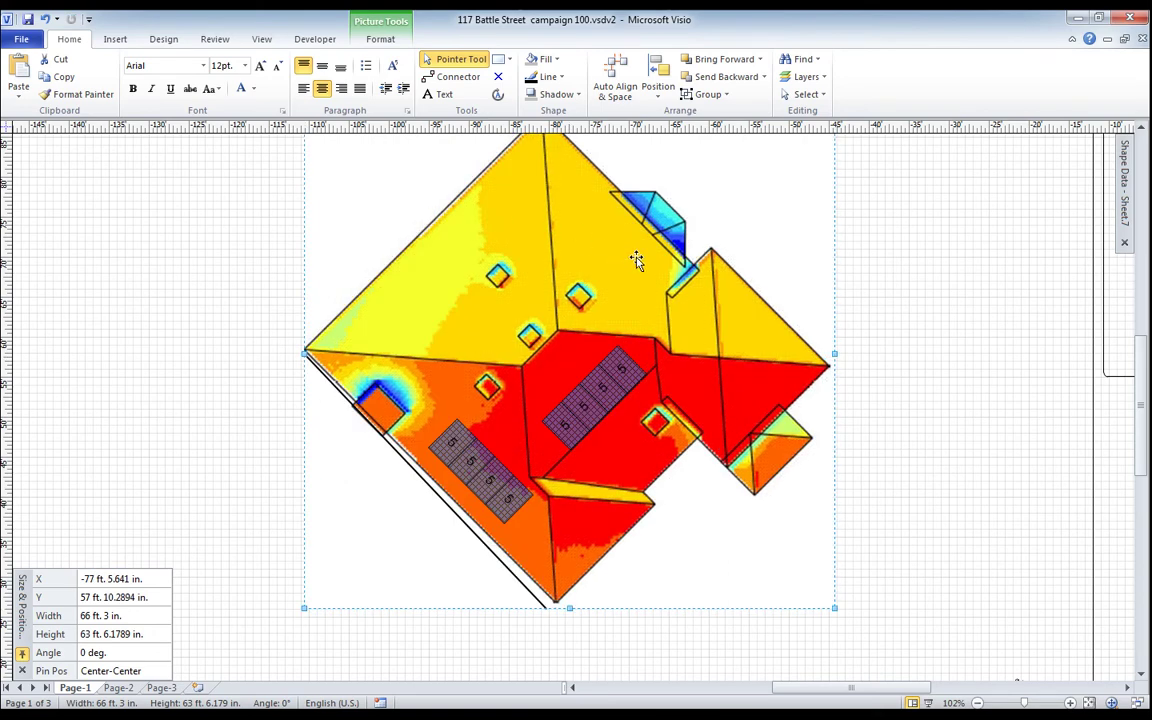
left_click(21, 39)
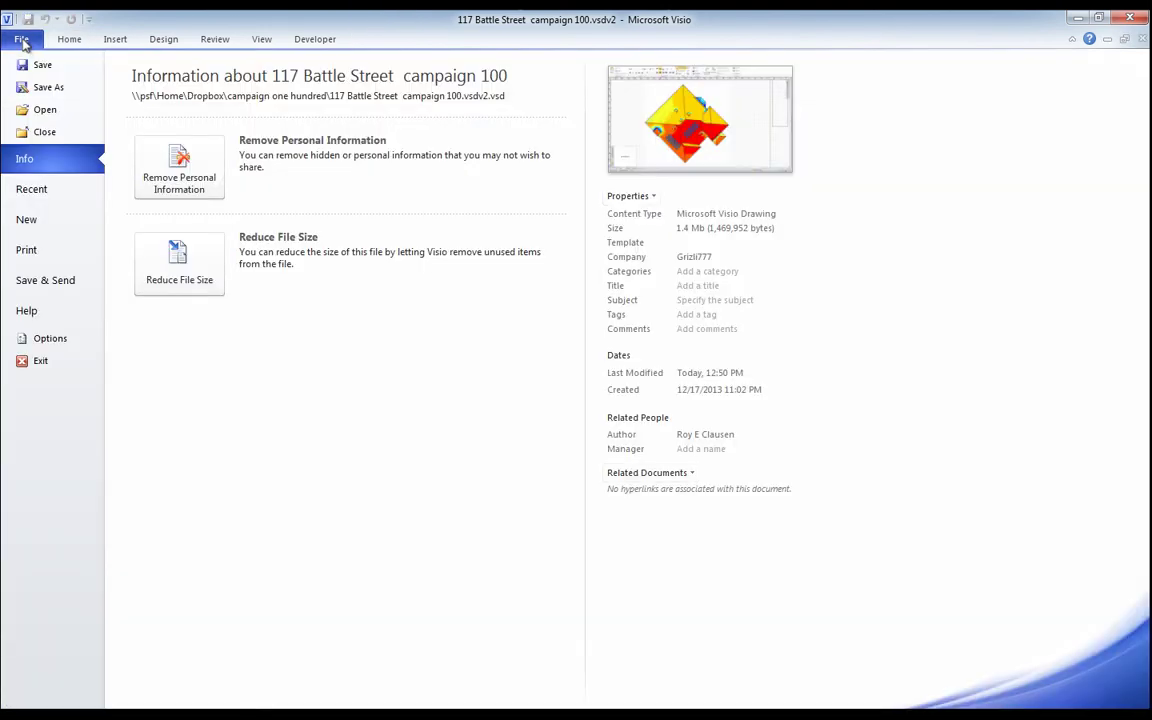
left_click(52, 251)
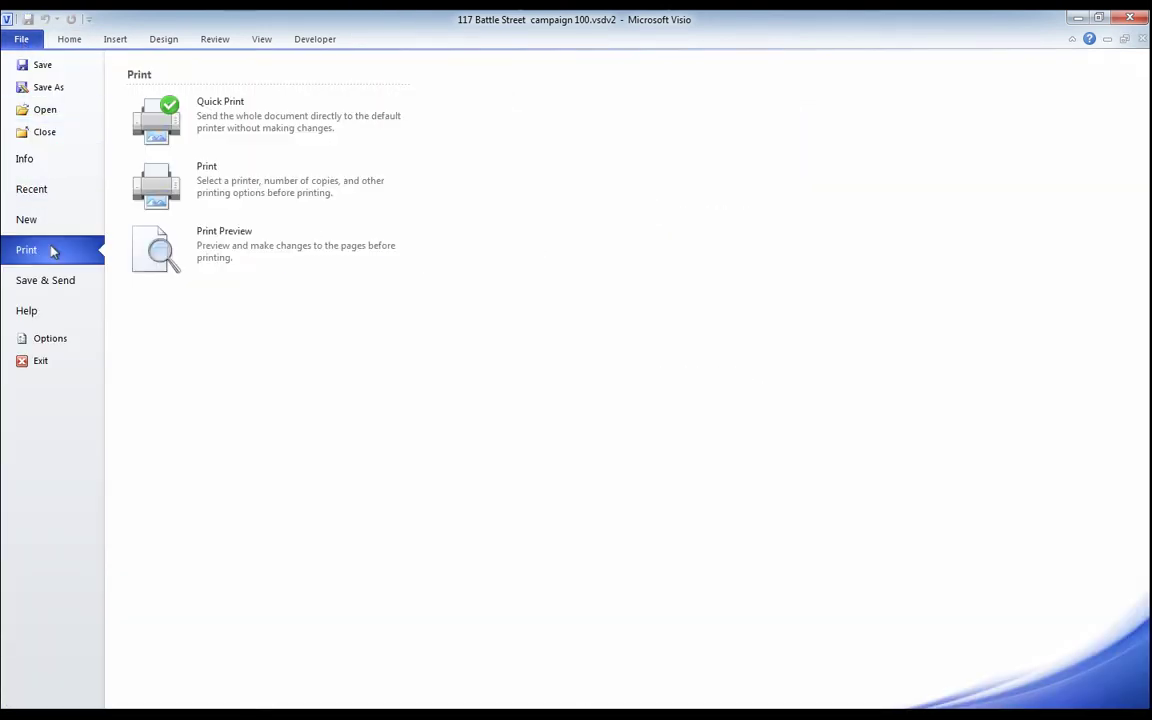
left_click(157, 255)
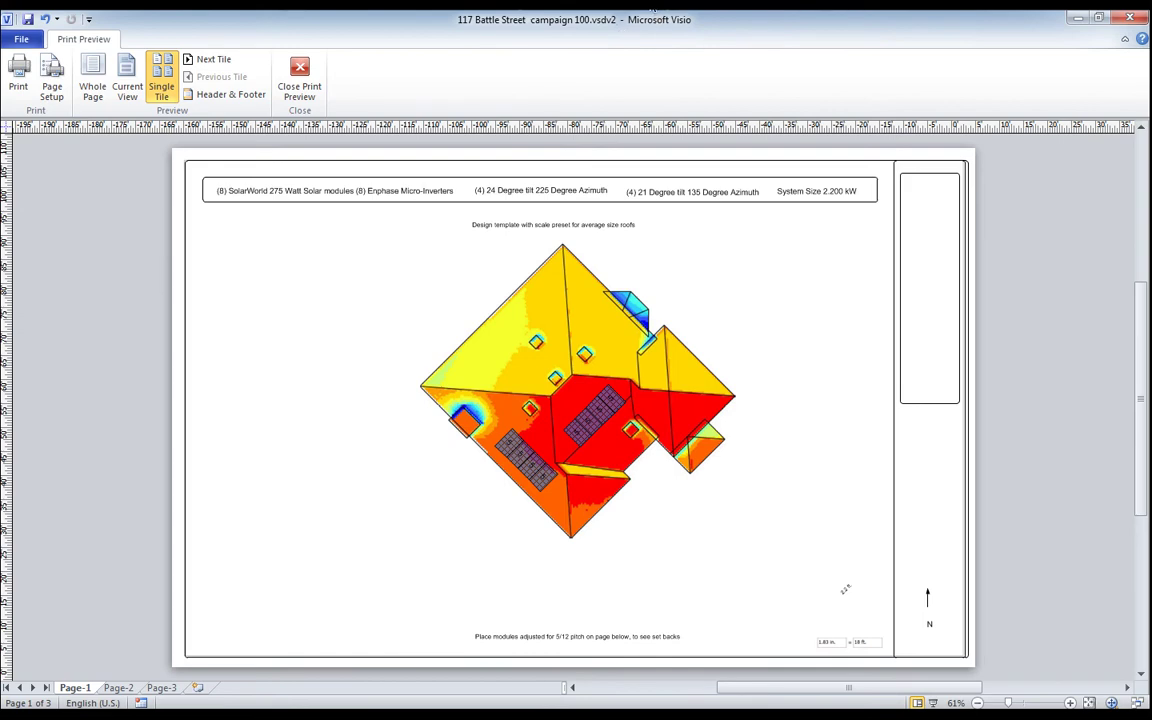
left_click(299, 82)
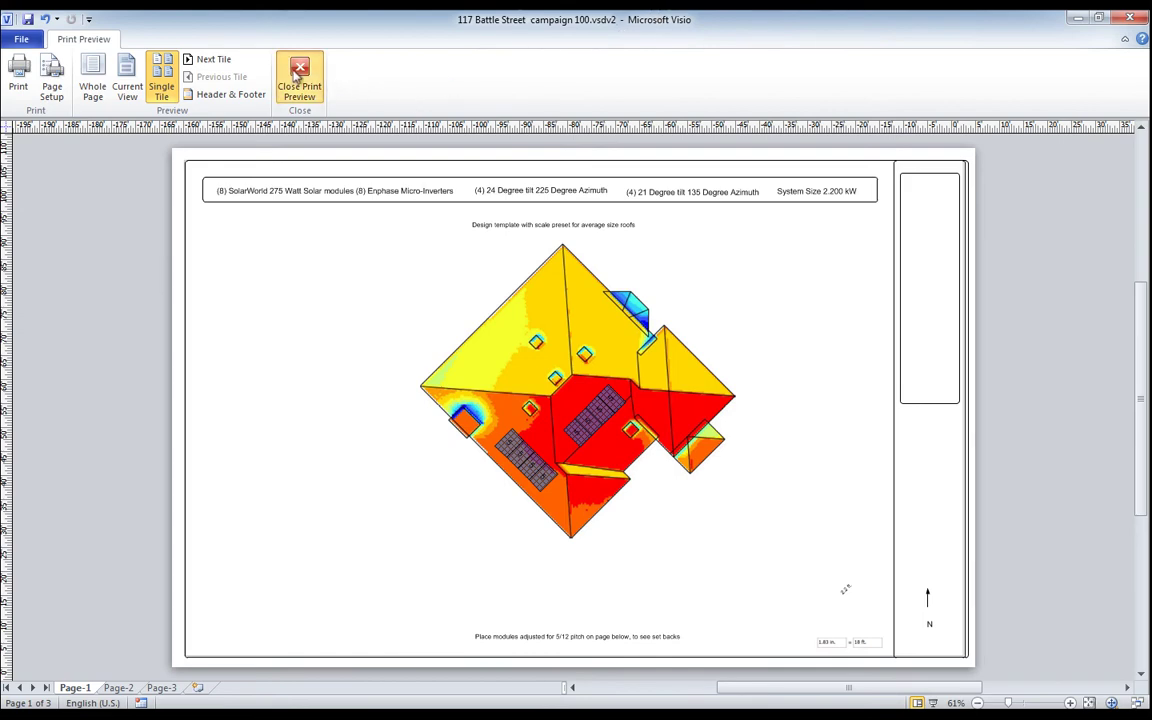
In Layer Properties, make 'annual' invisible and non-printing, and make layer l visible
scroll(303, 257, "up", 5)
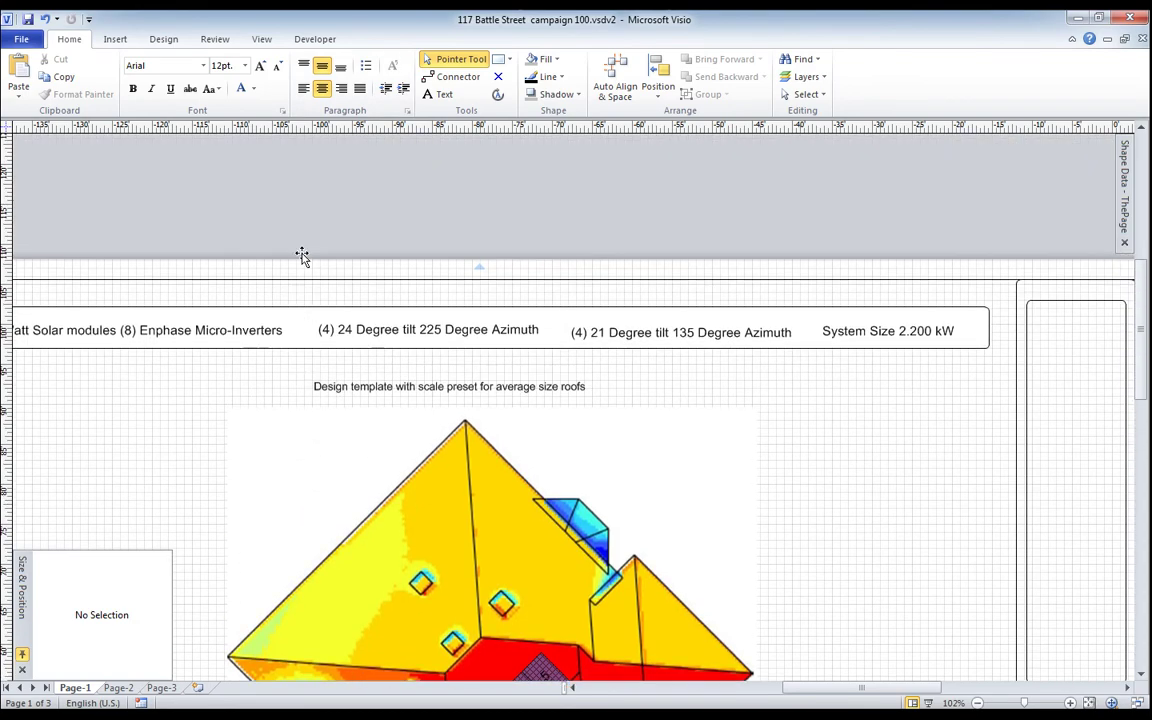
scroll(302, 256, "left", 5)
scroll(302, 257, "down", 3)
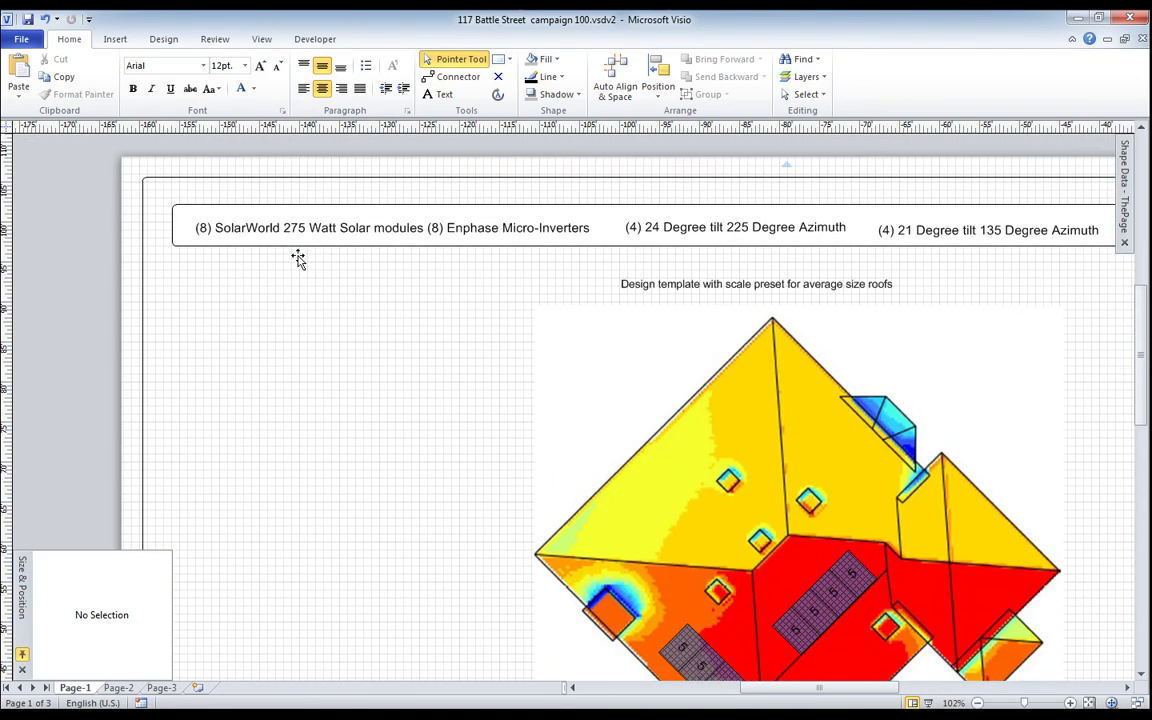
scroll(298, 259, "down", 2)
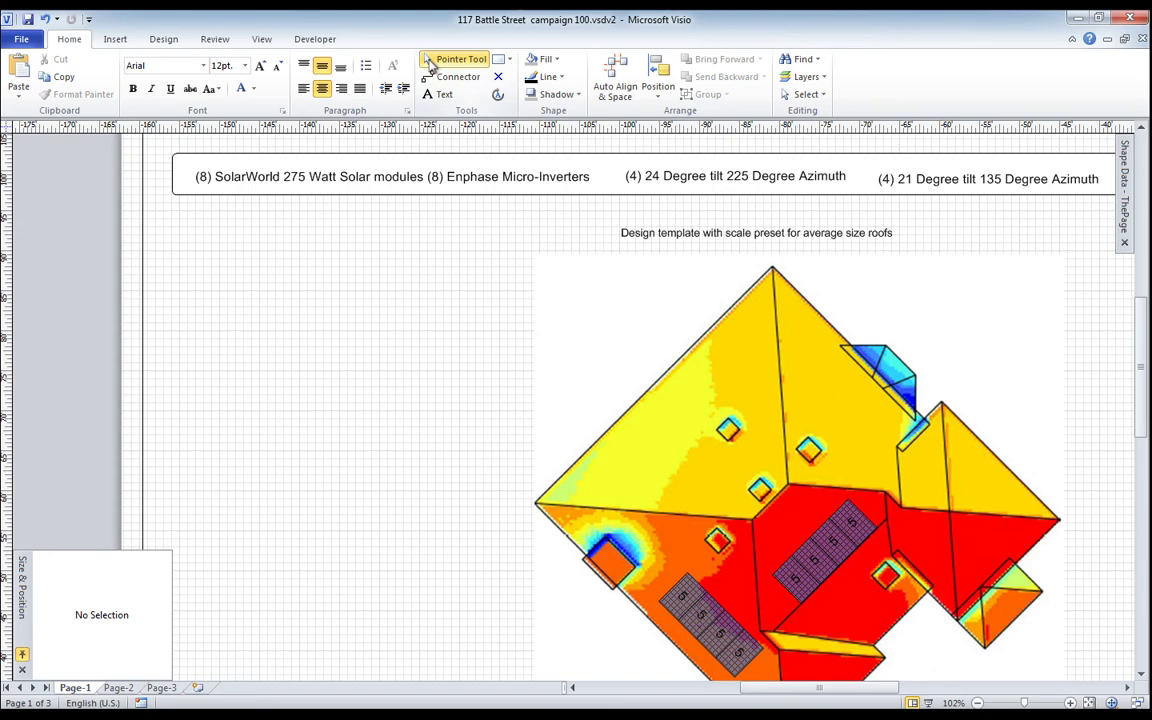
left_click(824, 80)
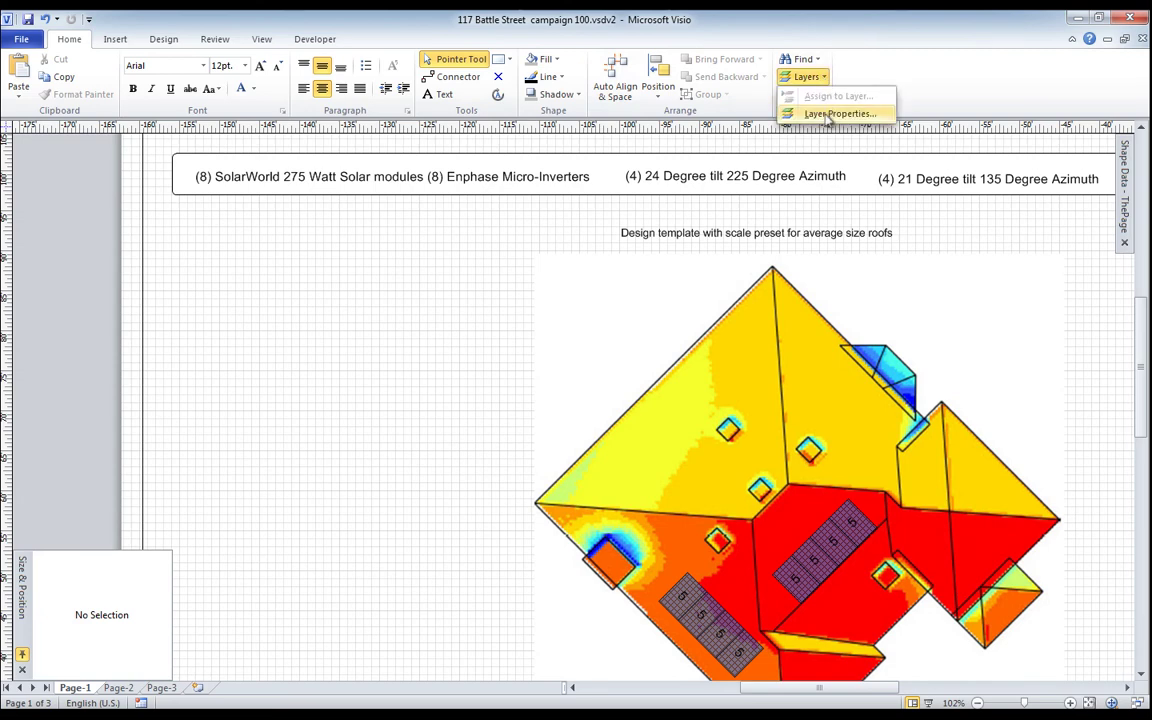
left_click(830, 114)
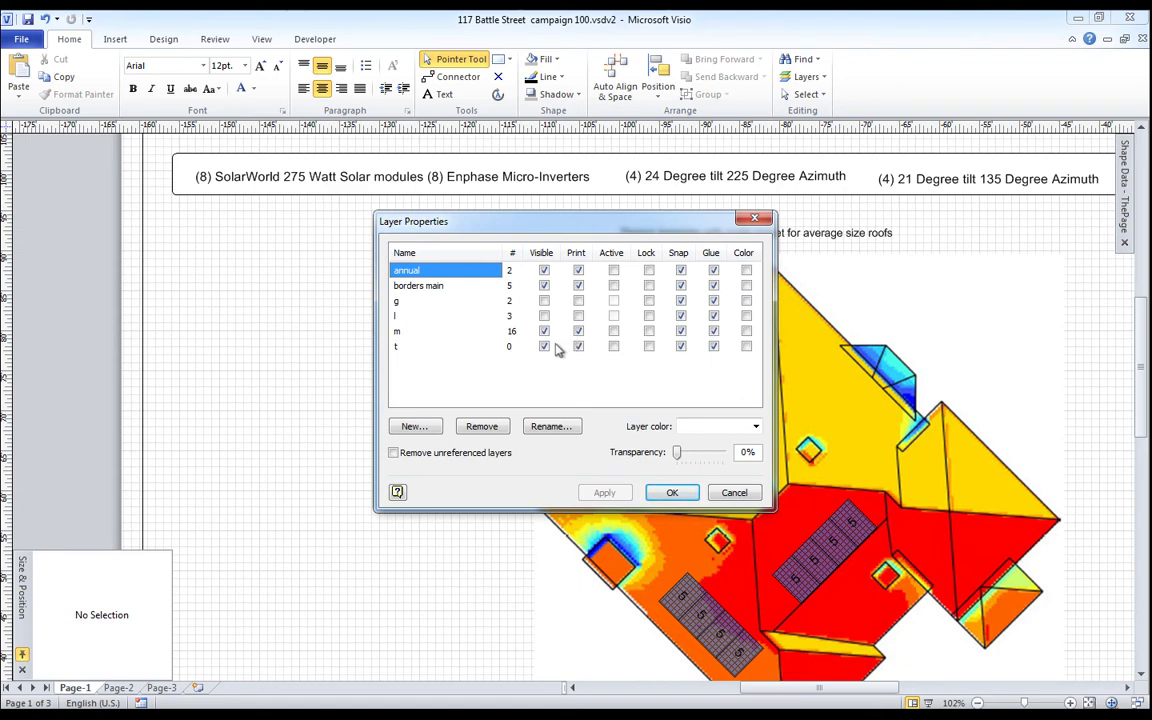
left_click(544, 270)
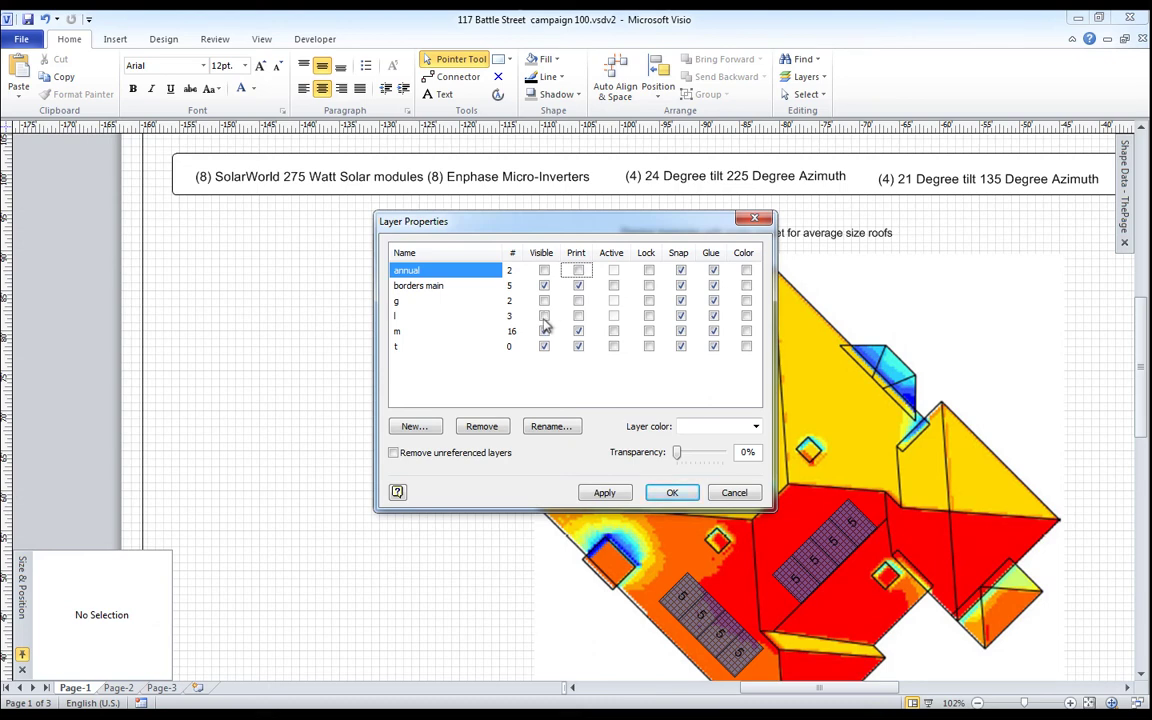
left_click(544, 315)
left_click(604, 493)
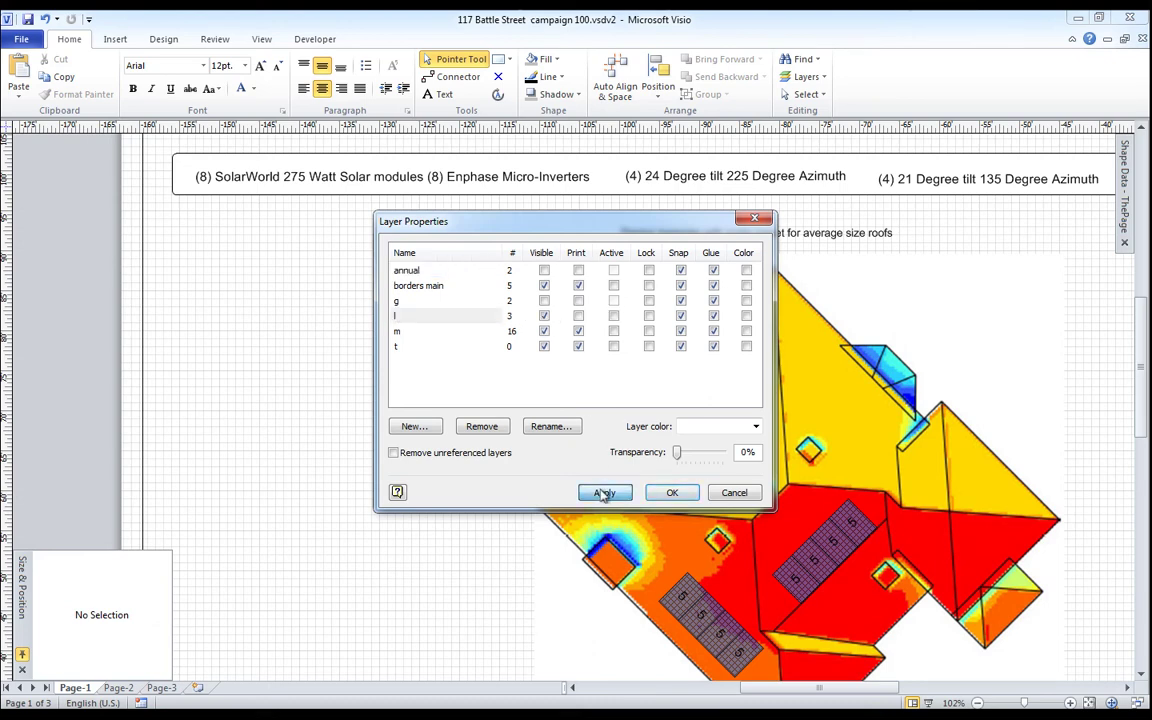
left_click(670, 492)
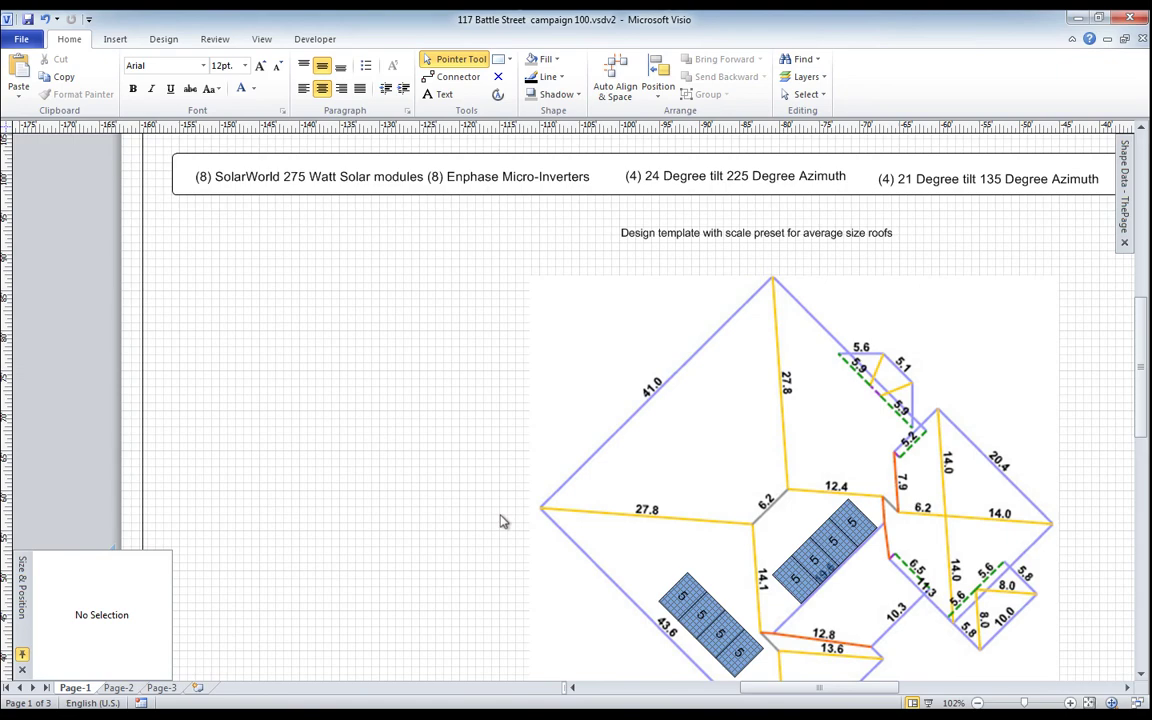
scroll(503, 521, "down", 5)
scroll(503, 521, "up", 3)
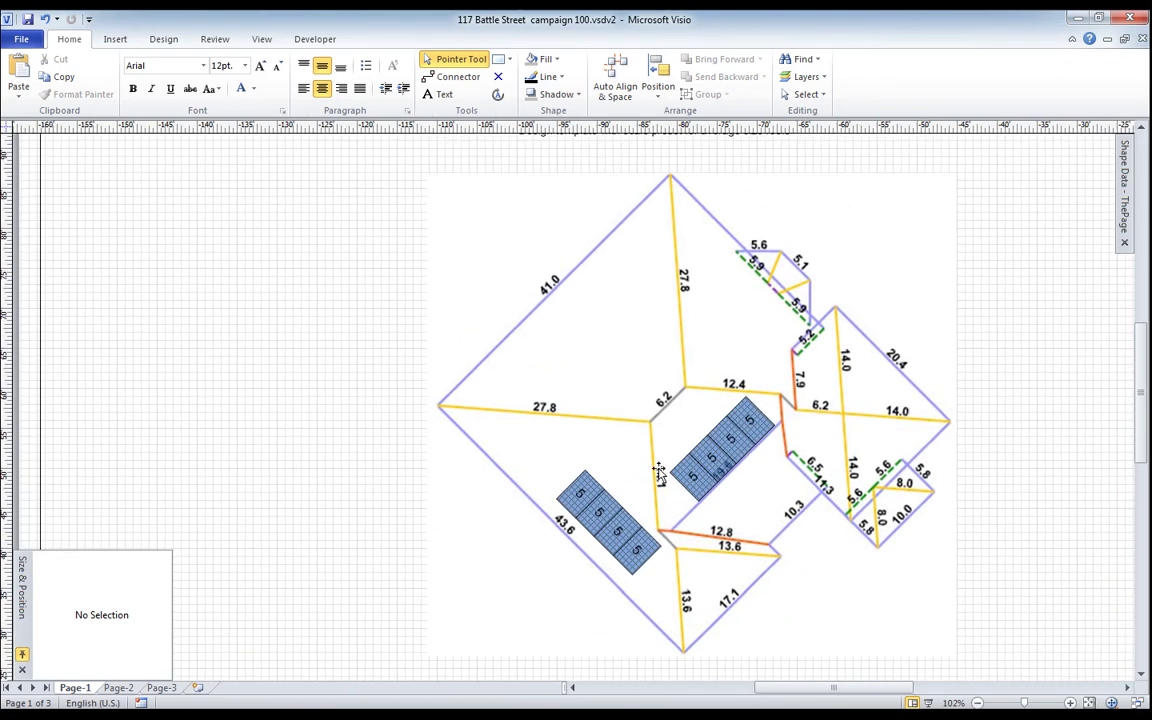
scroll(600, 385, "up", 5)
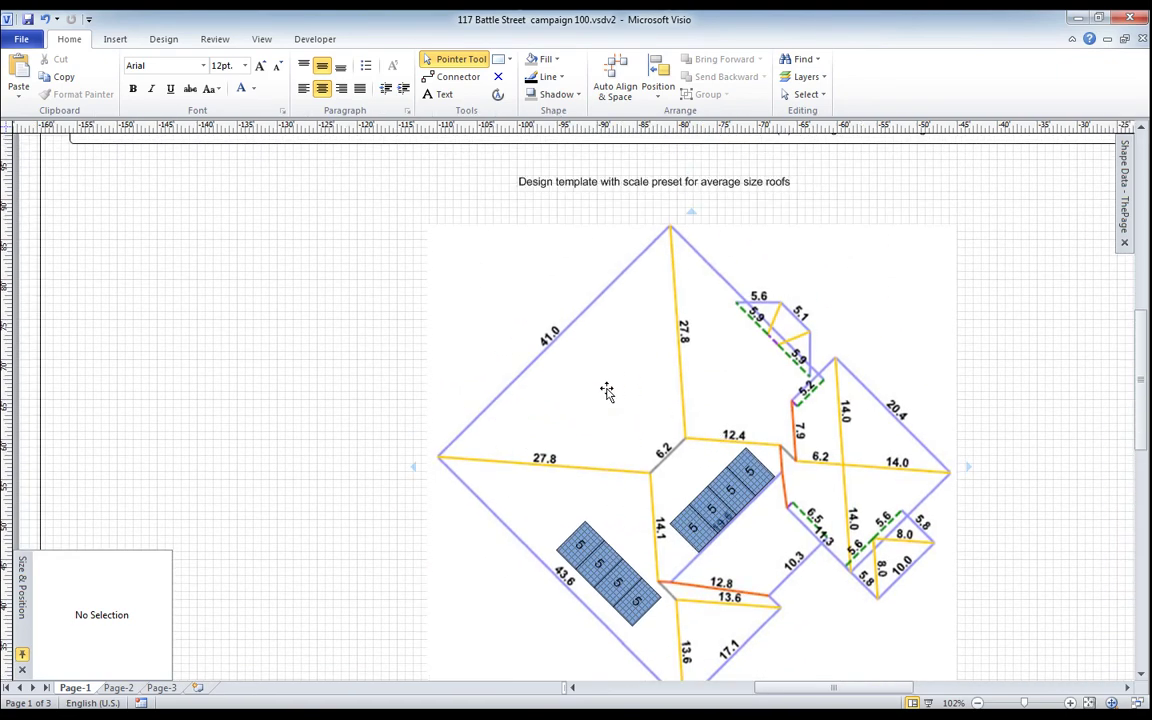
scroll(606, 391, "down", 2)
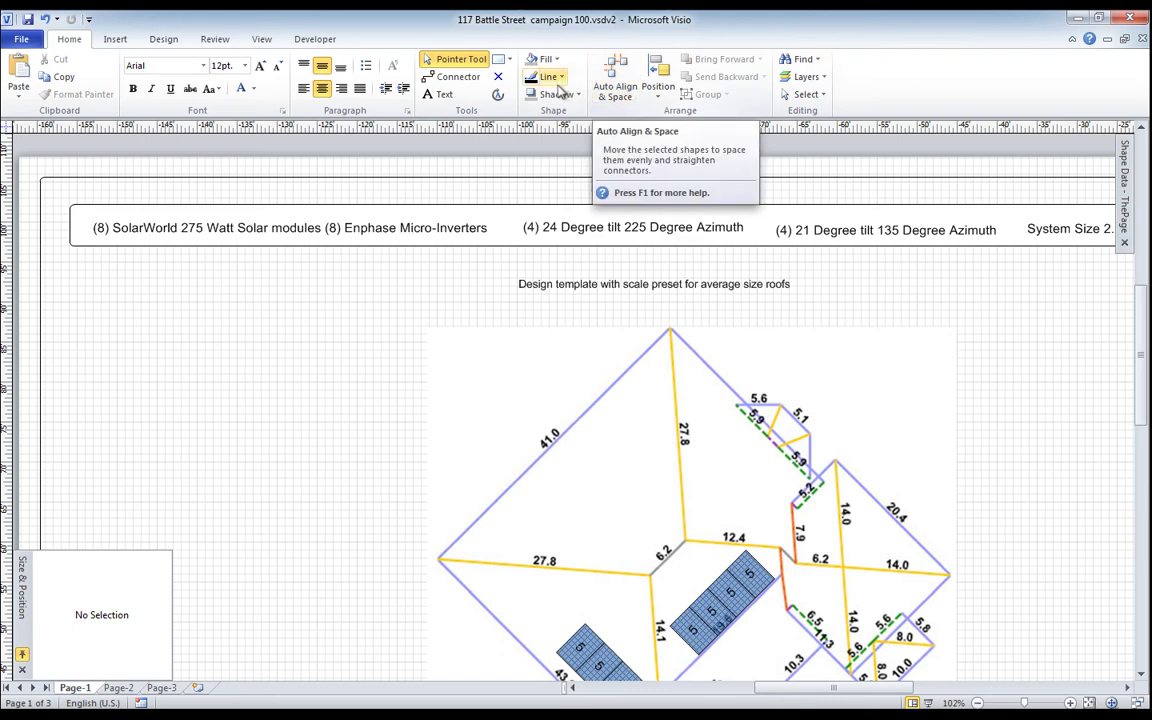
left_click(318, 40)
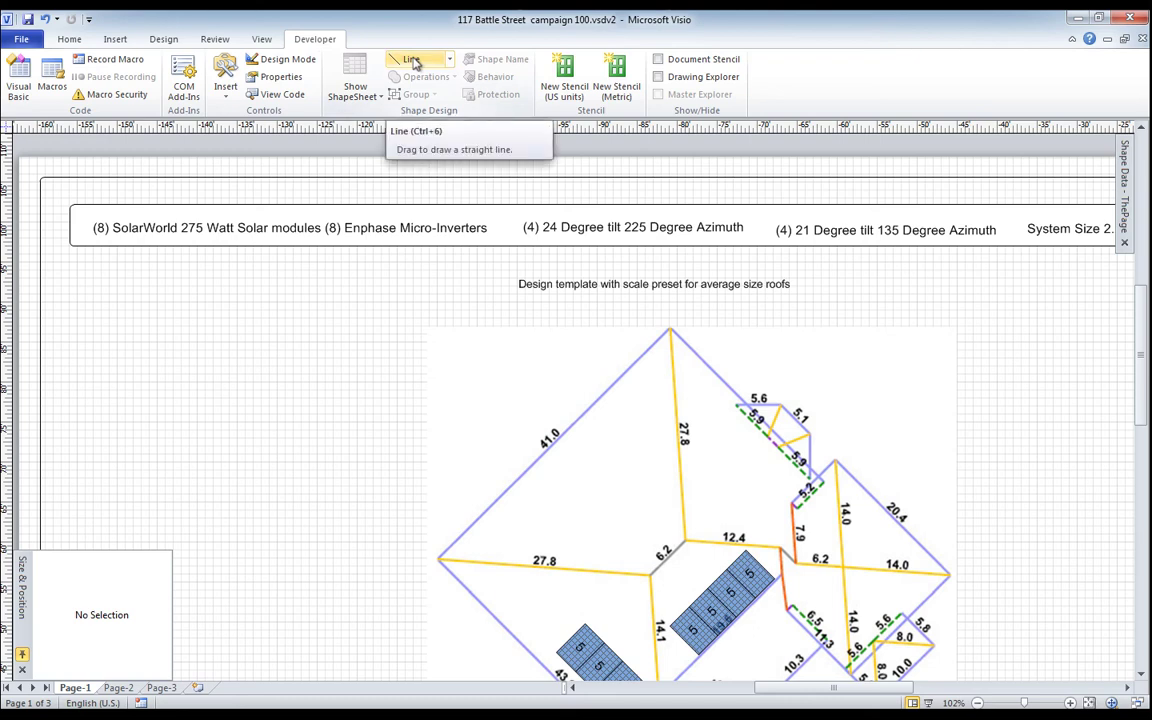
left_click(69, 40)
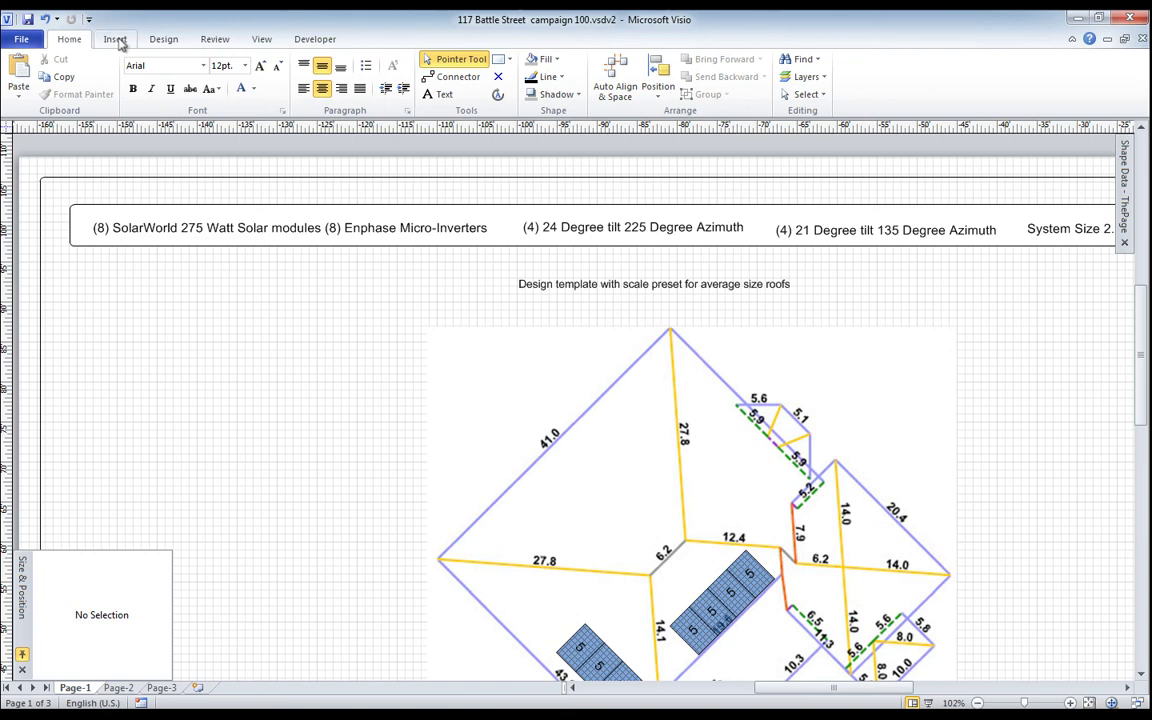
Look through the Insert and Design tab commands, leaving the roof drawing unchanged
left_click(116, 40)
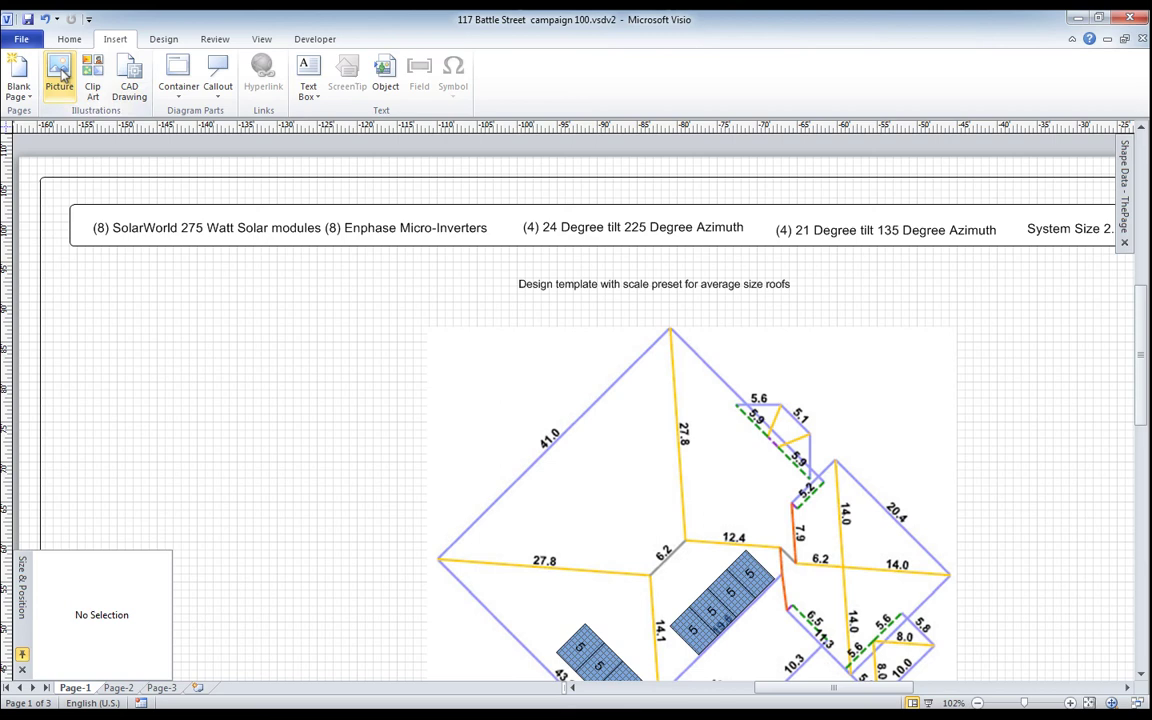
left_click(165, 41)
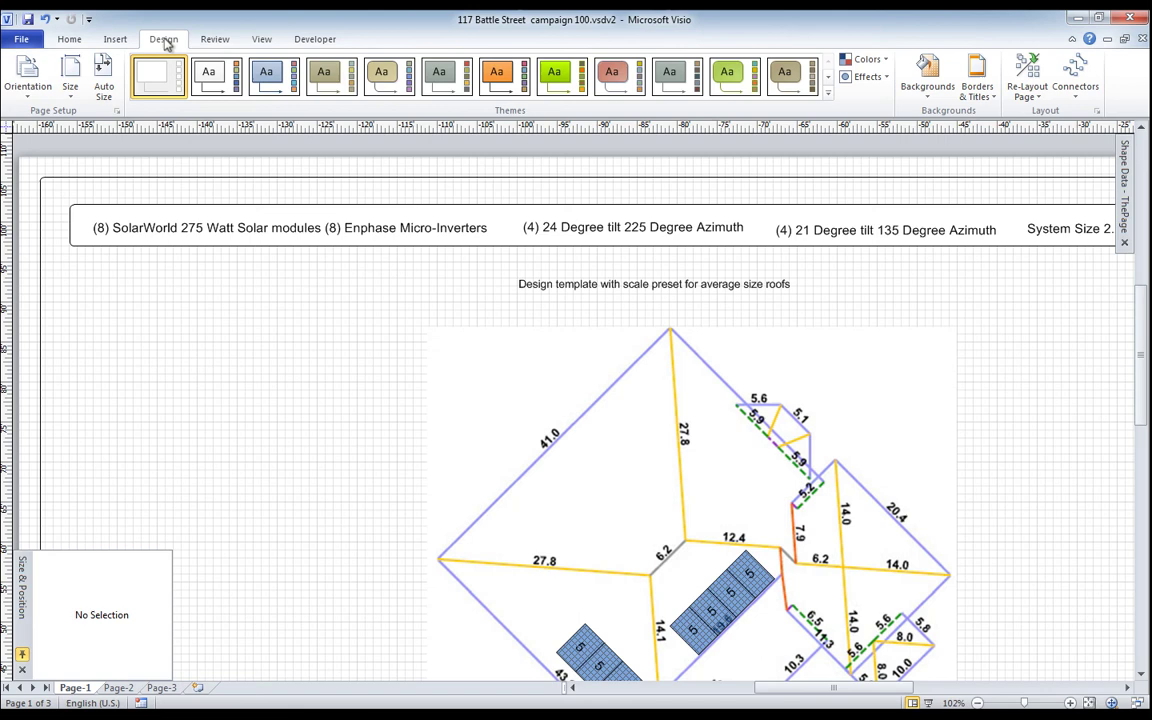